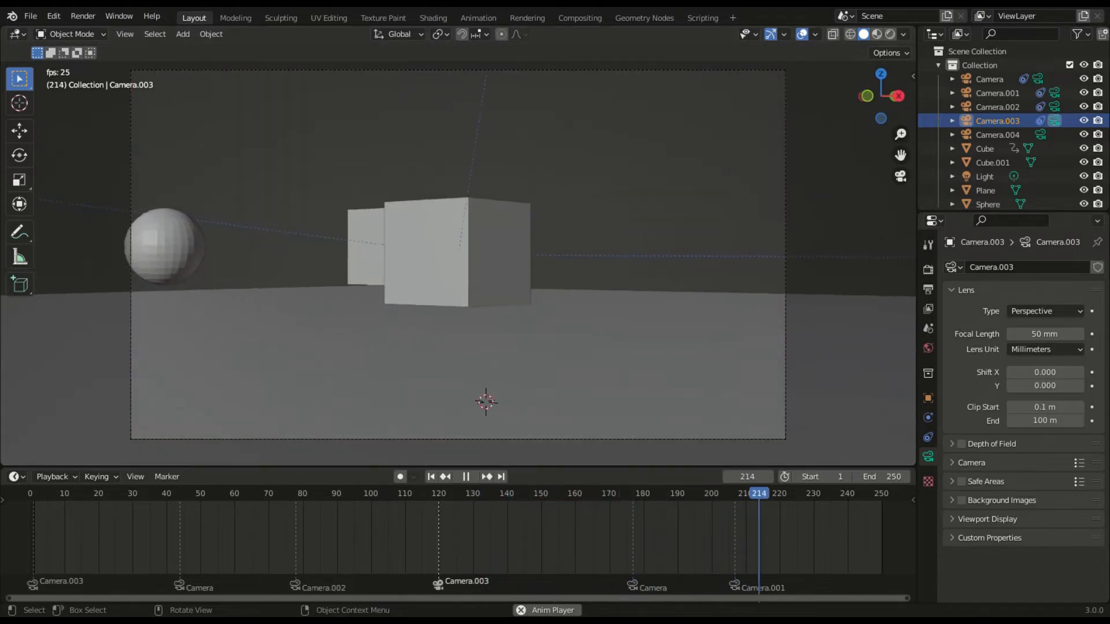
- Replace the current project with a new General file
left_click(32, 18)
mouse_move(92, 31)
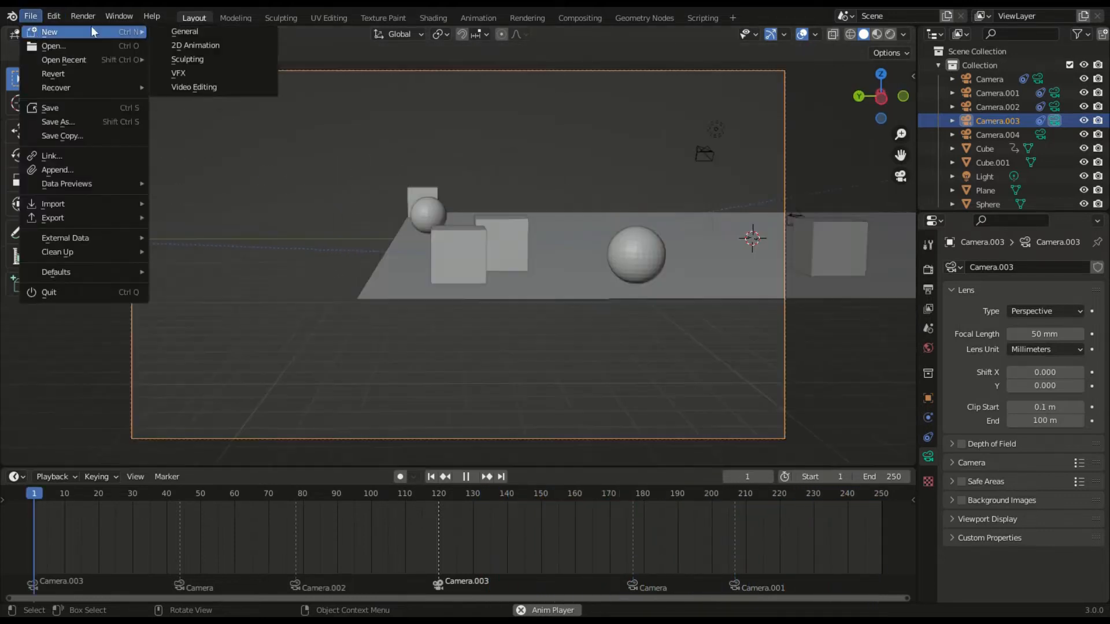
left_click(184, 31)
left_click(556, 342)
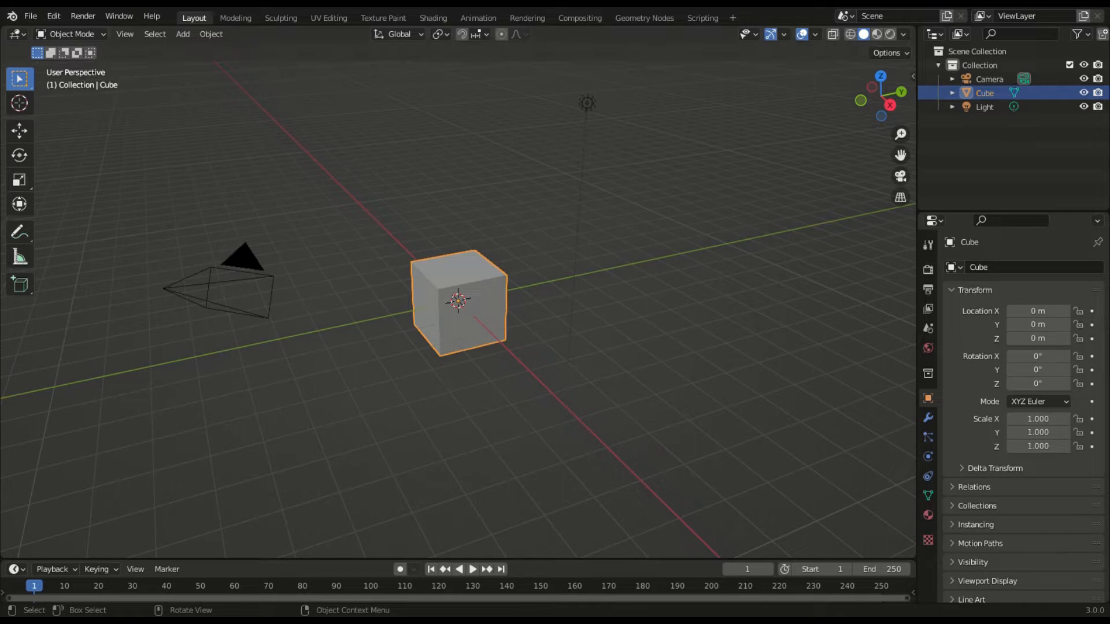
- Add a mesh plane at the origin and scale it up to about 14.2 as a floor
left_click(183, 33)
mouse_move(217, 64)
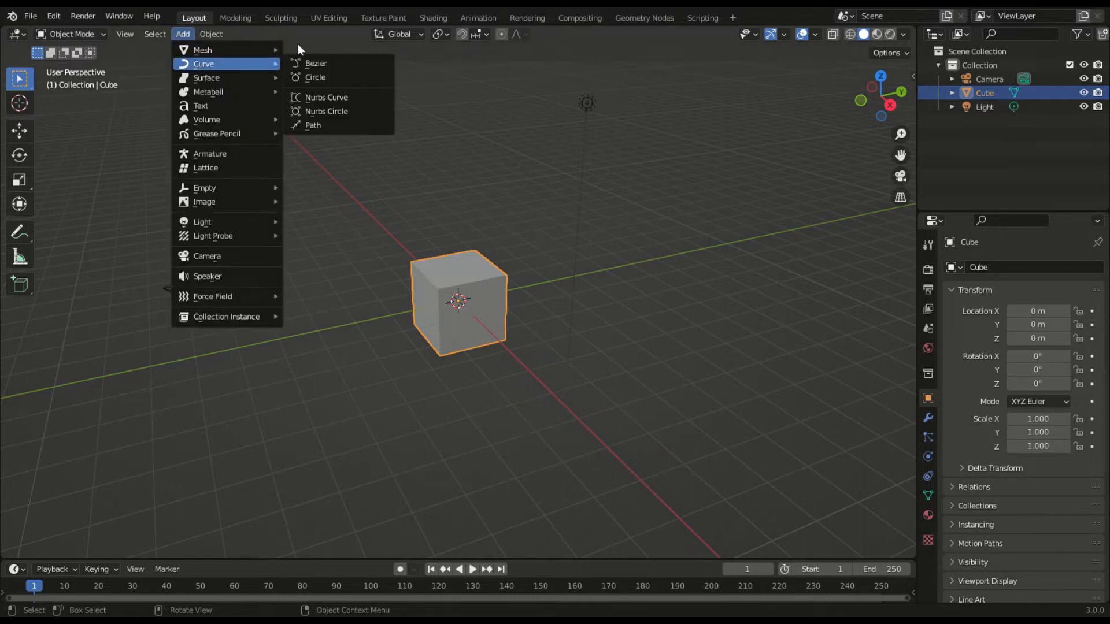
left_click(310, 55)
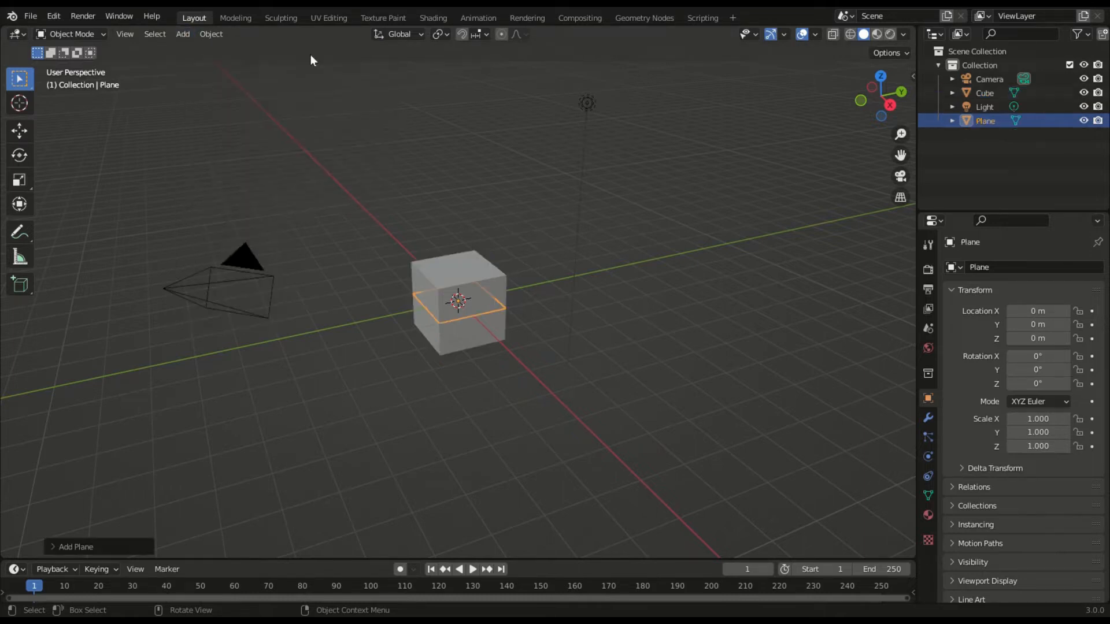
key("s")
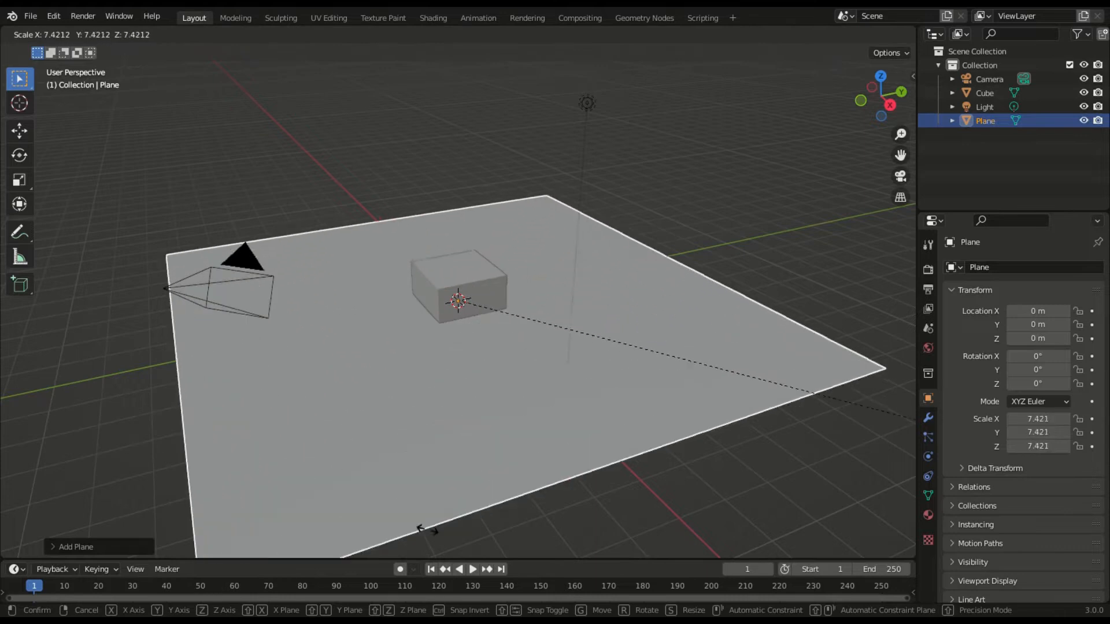
left_click(690, 70)
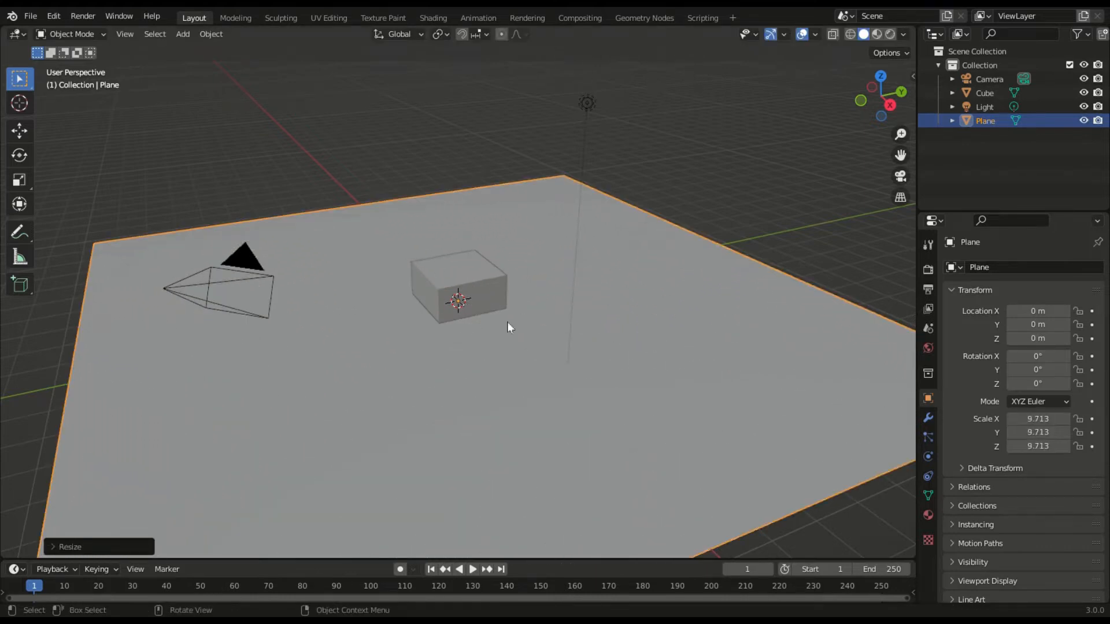
scroll(543, 257, "down", 4)
key("s")
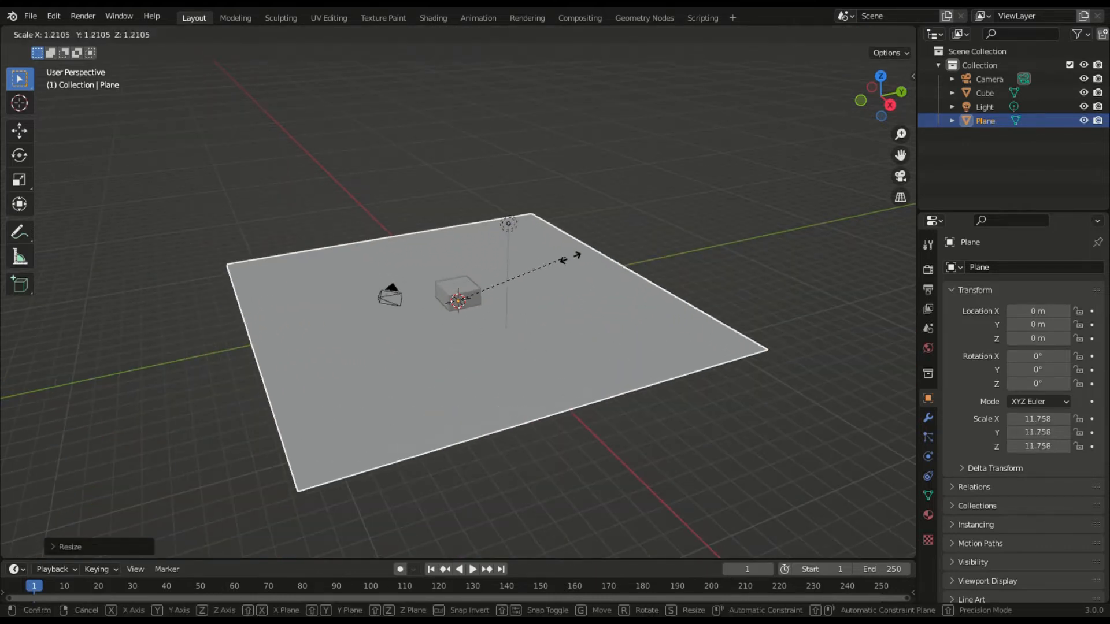
left_click(596, 262)
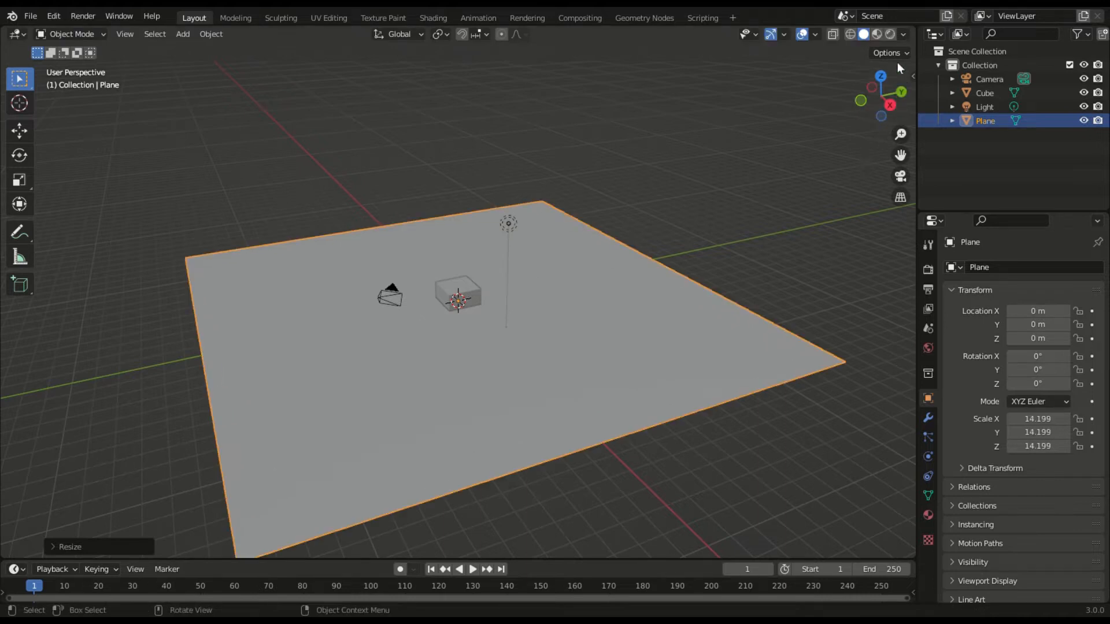
- Start the Shortcut VUr input display in the 3D viewport and hide its settings again
left_click(913, 76)
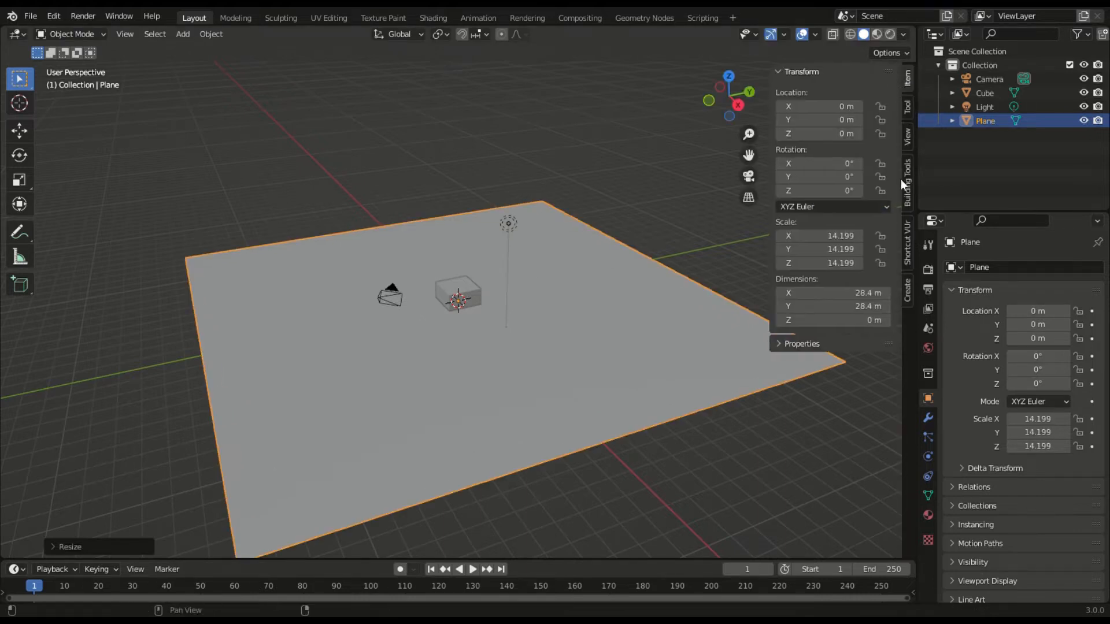
left_click(913, 243)
left_click(832, 92)
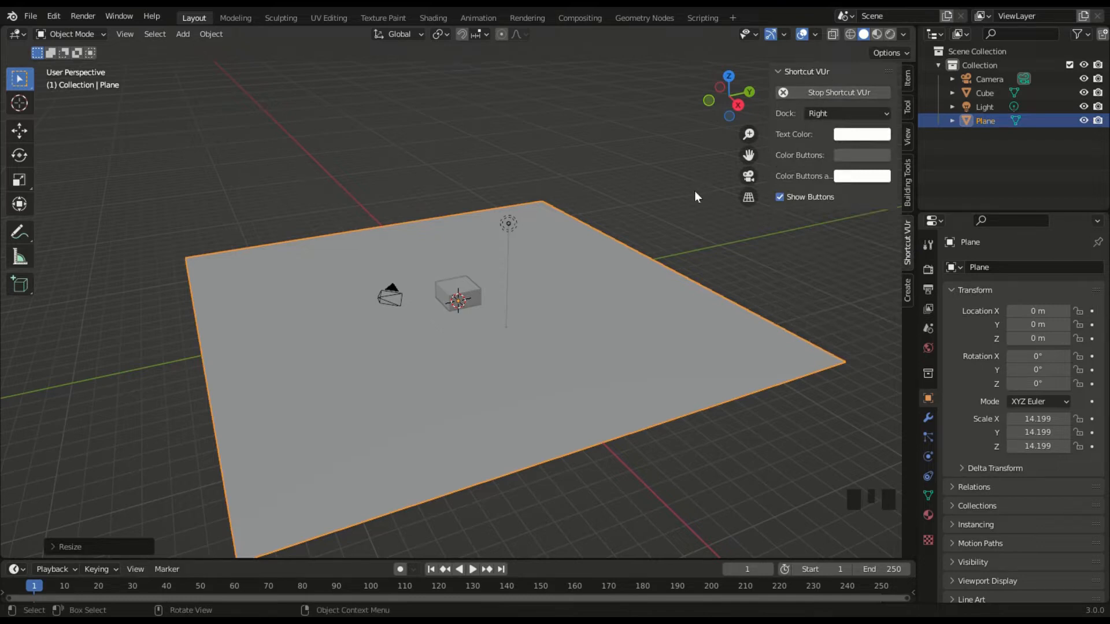
key("n")
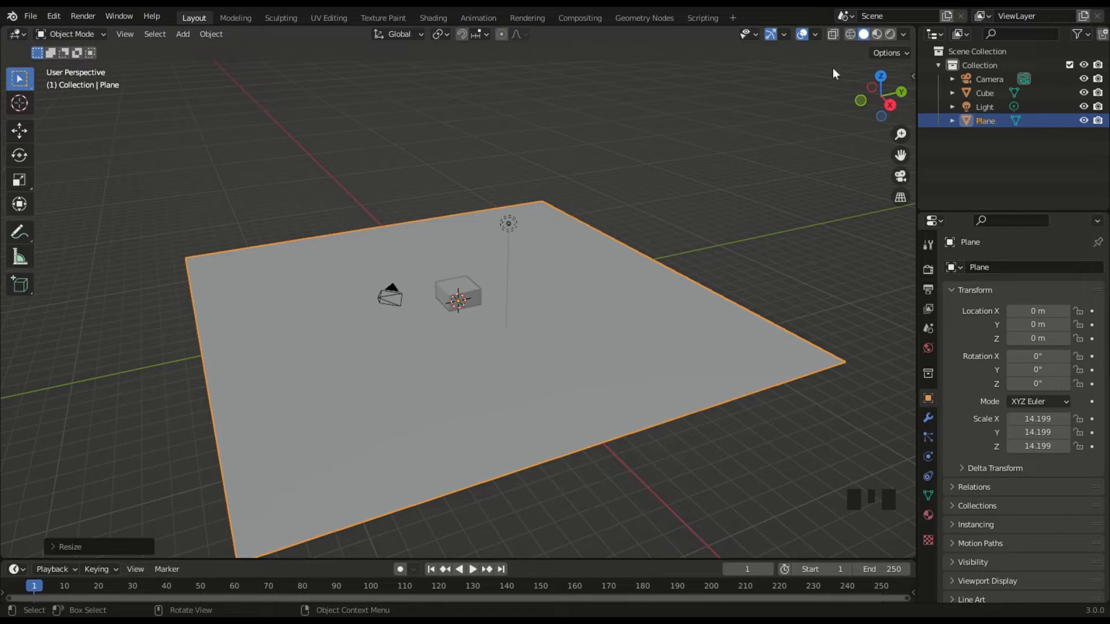
- In top view with X-ray on, move the cube near the plane's corner at about X -12.3 m, Y 11.7 m
left_click(881, 76)
scroll(668, 234, "down", 3)
left_click(460, 302)
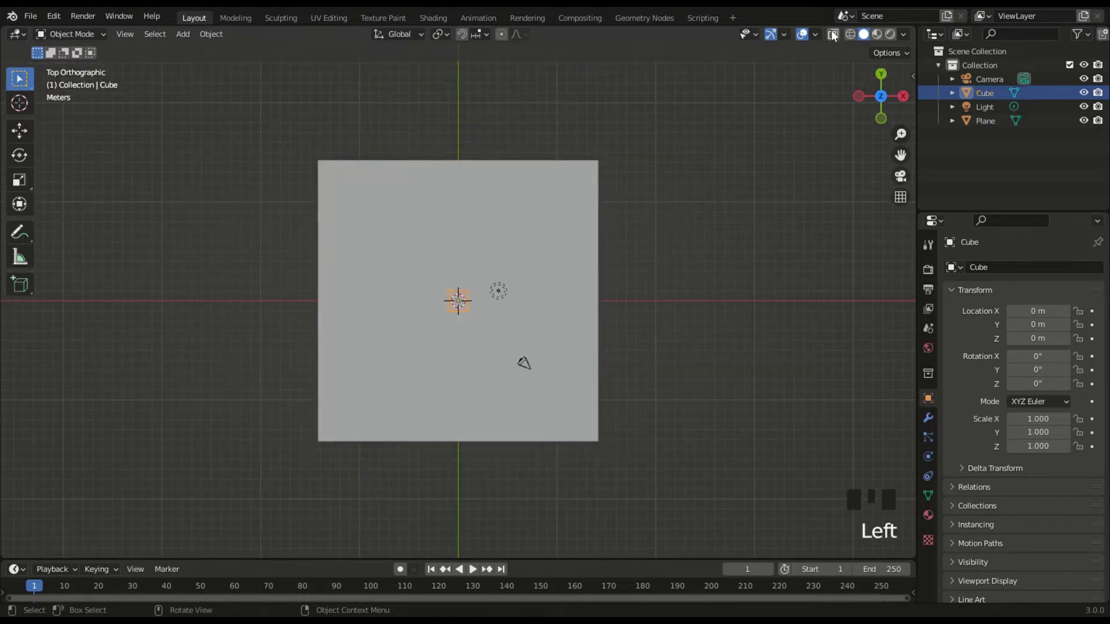
left_click(834, 35)
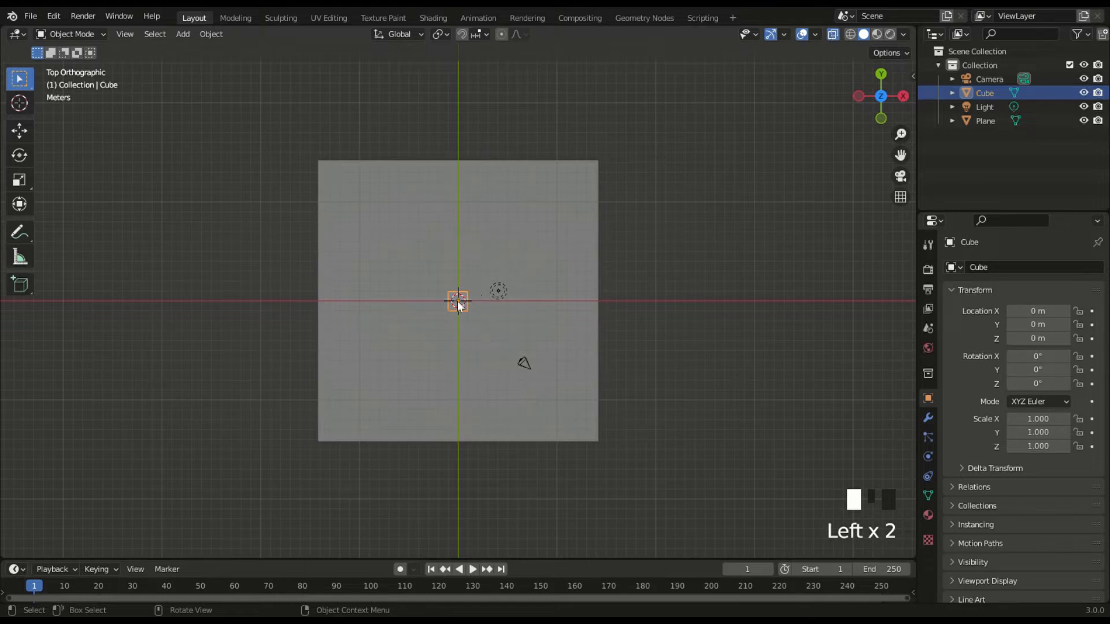
key("g")
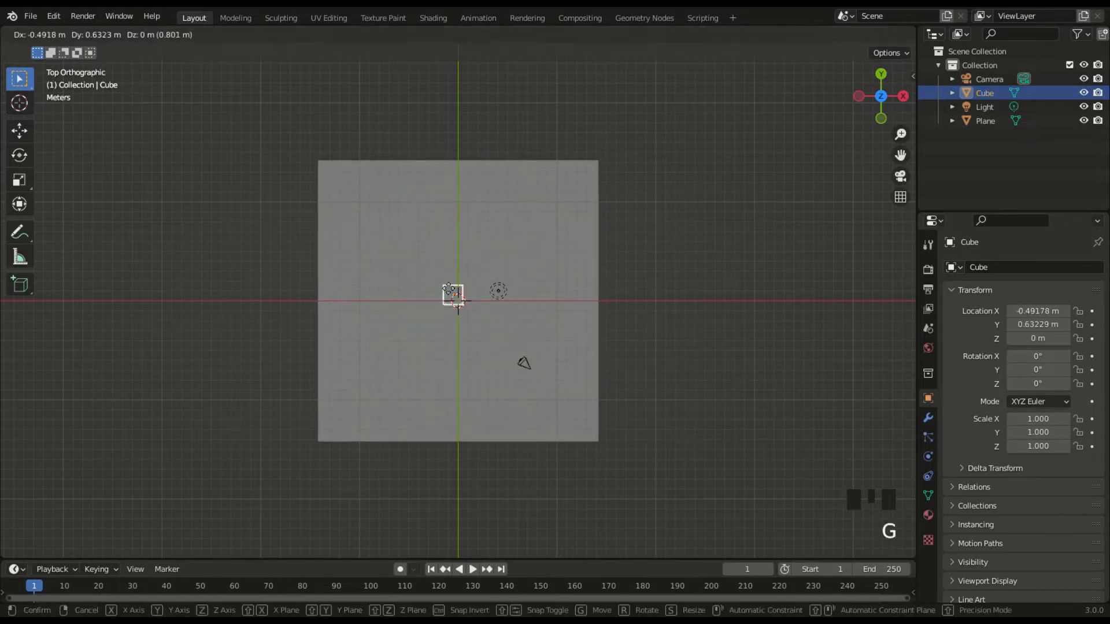
left_click(334, 189)
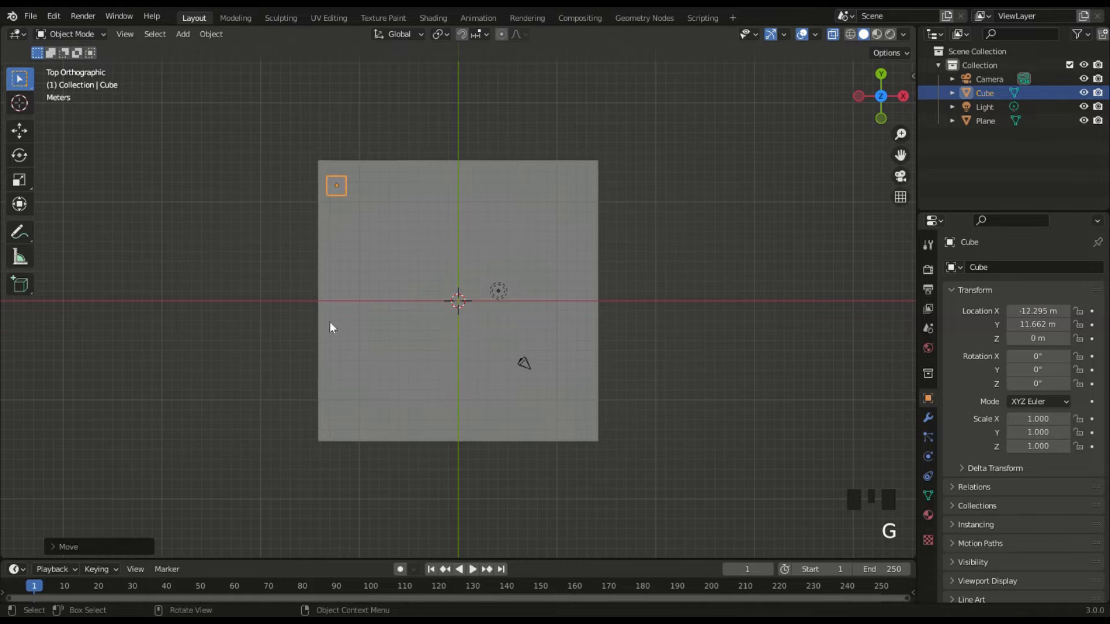
- Enable auto keying and keyframe the cube on frame 1 at about X -12.2 m, Y 10.8 m
left_click(400, 569)
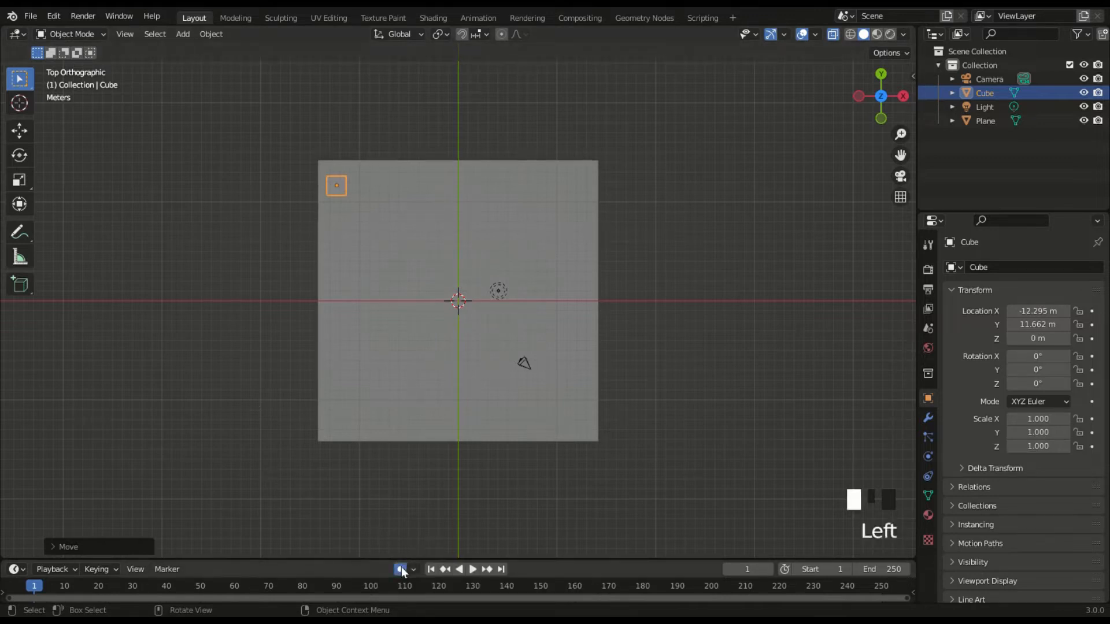
key("g")
left_click(373, 219)
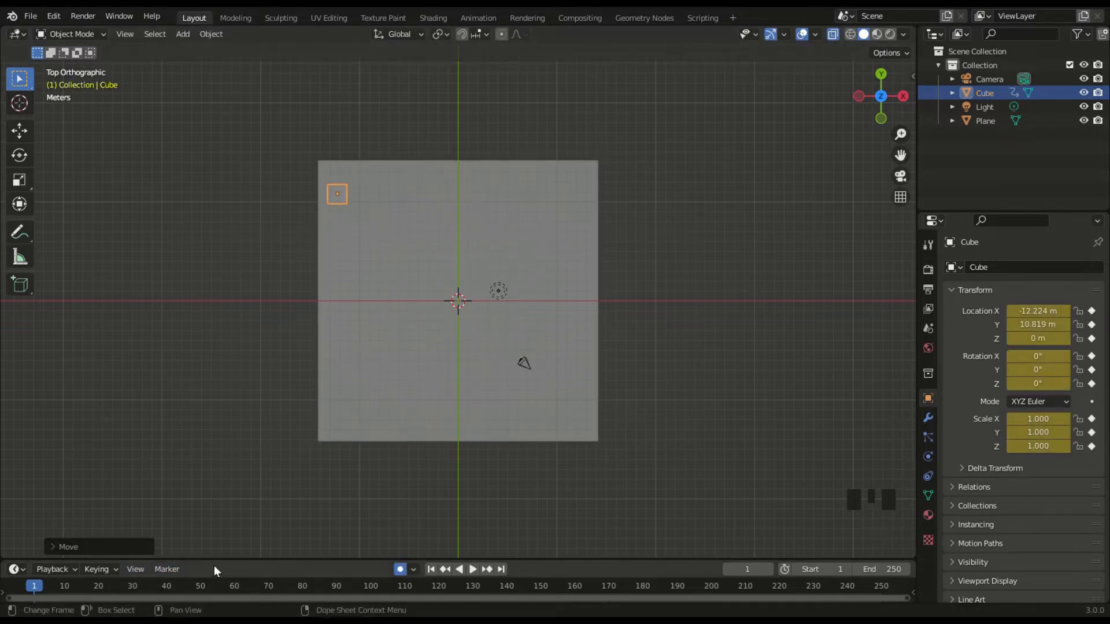
- Enlarge the timeline and keyframe the cube on frame 48 at about X -10.7 m, Y -11.1 m
left_click(225, 514)
left_click_drag(209, 561, 224, 510)
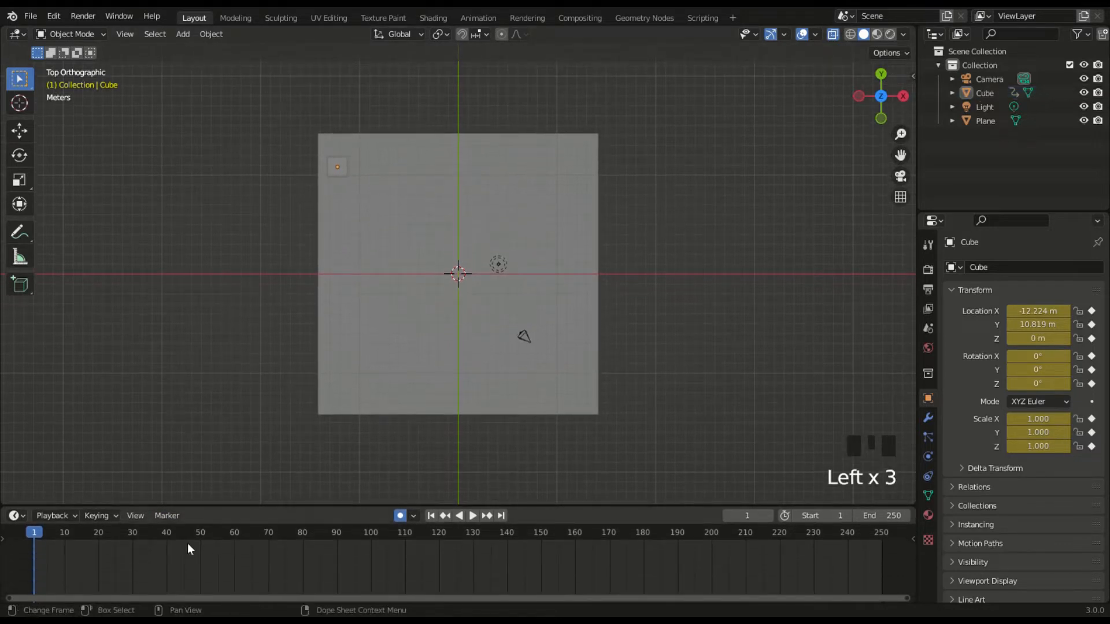
left_click(196, 532)
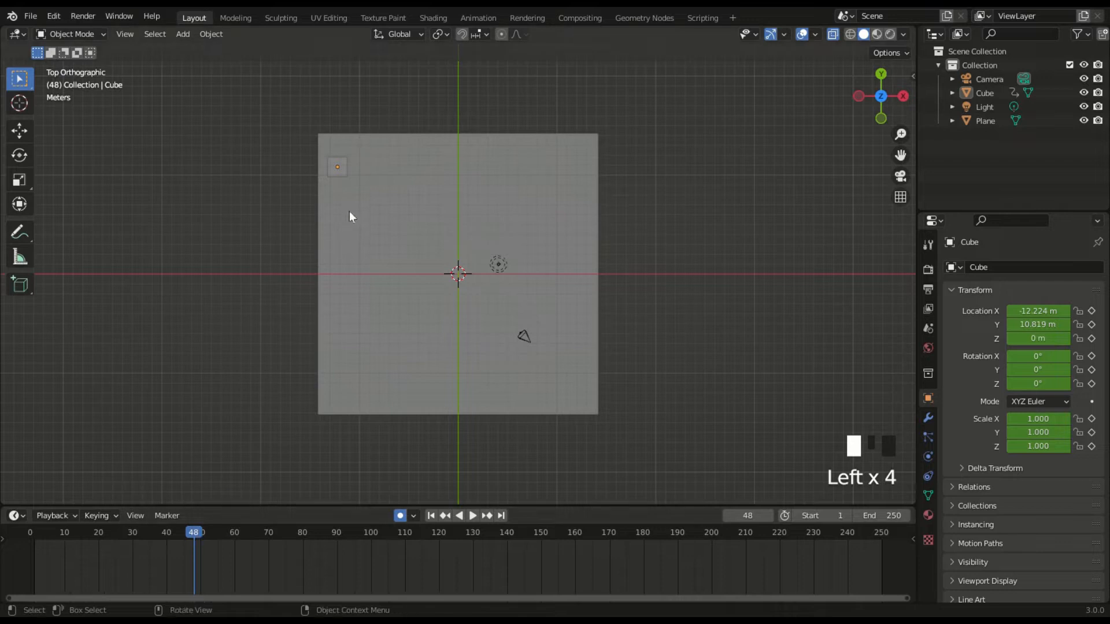
key("g")
left_click(338, 168)
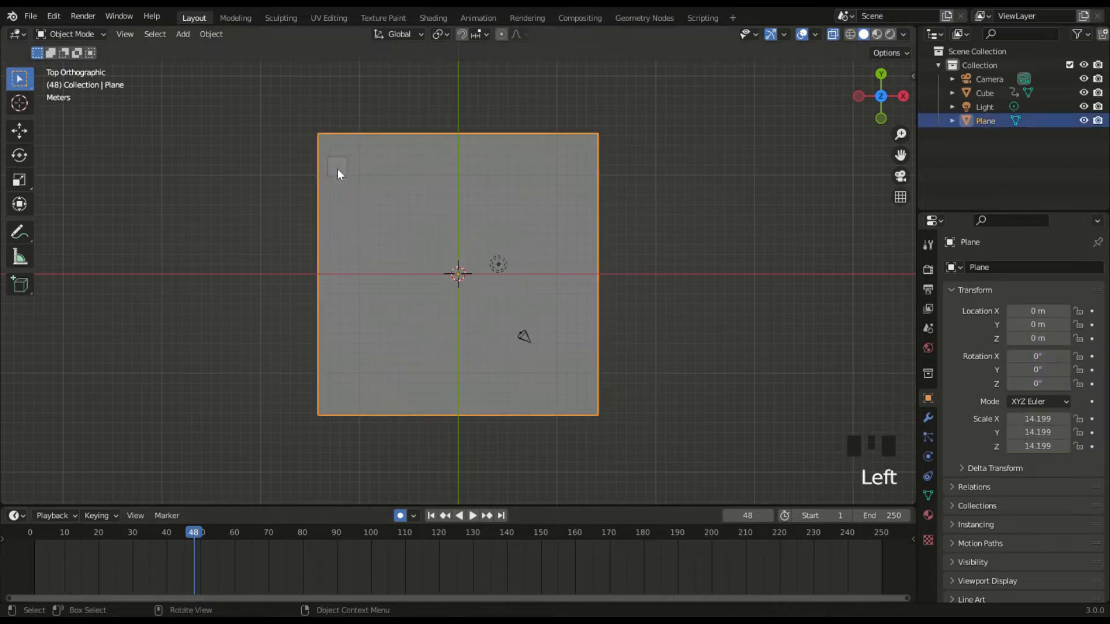
left_click(339, 172)
key("g")
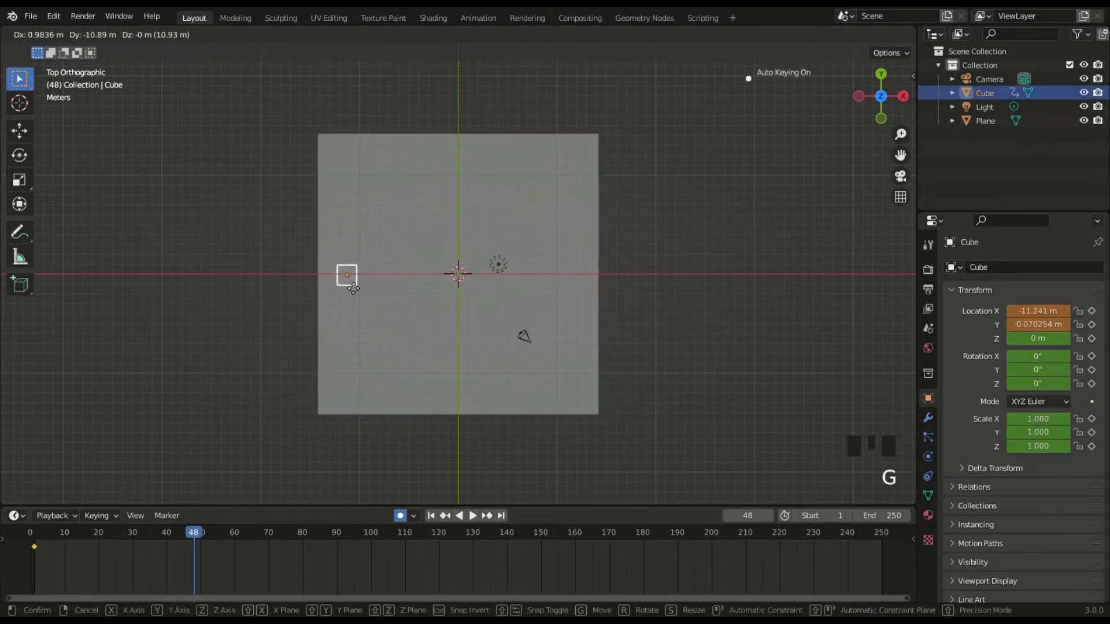
left_click(354, 390)
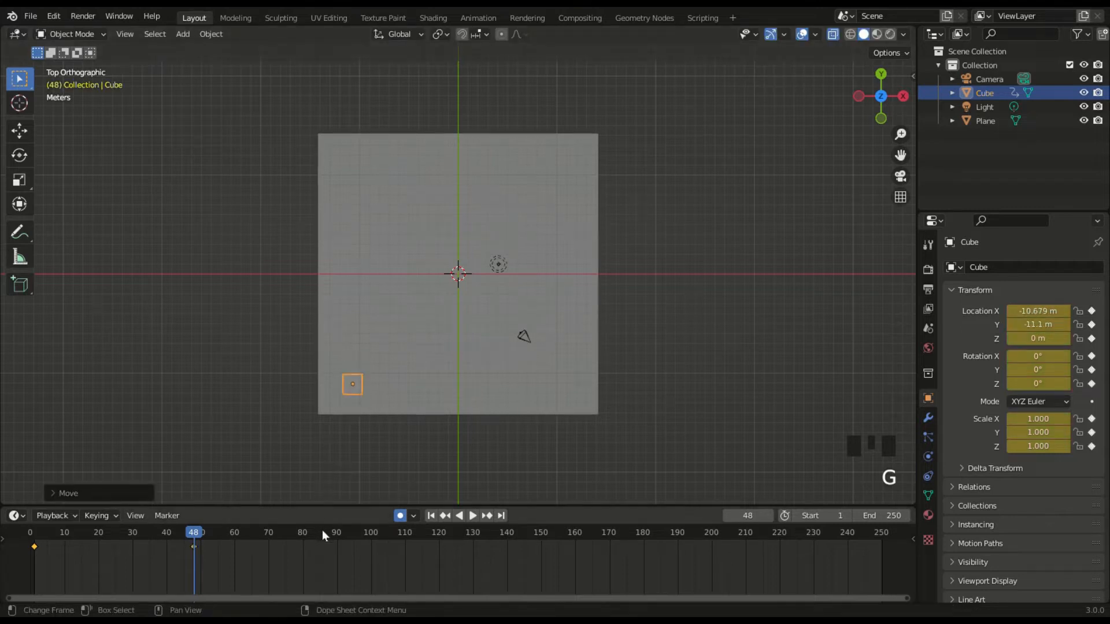
- Keyframe the cube at about X 10.5 m, Y 11.5 m on frame 86 and X -11.5 m, Y 6.2 m on frame 127
left_click(322, 529)
key("g")
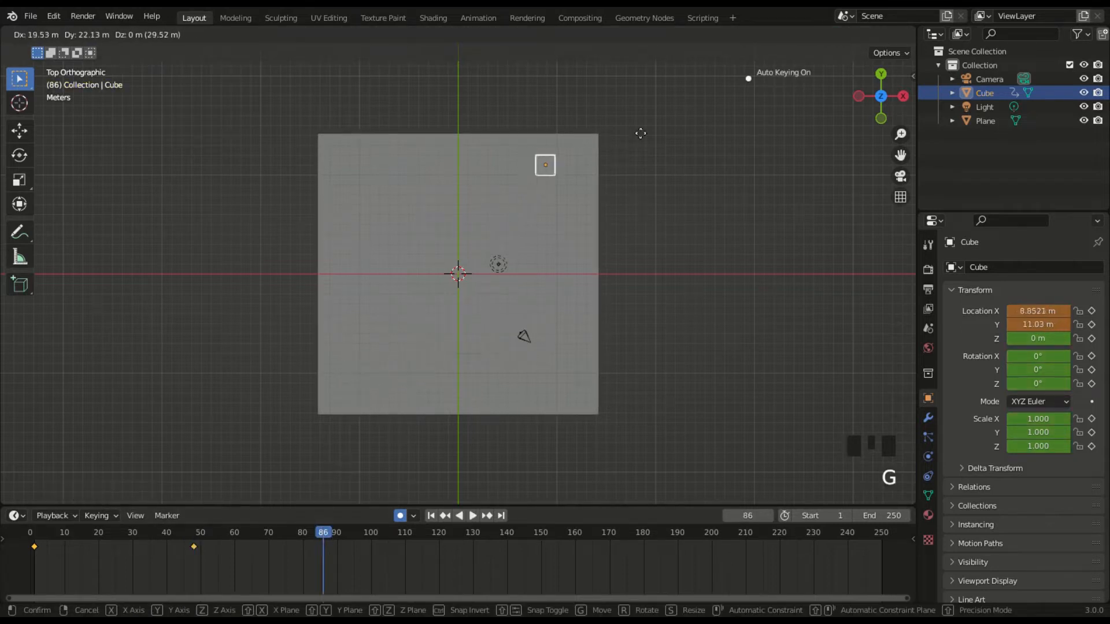
left_click(655, 128)
left_click(461, 529)
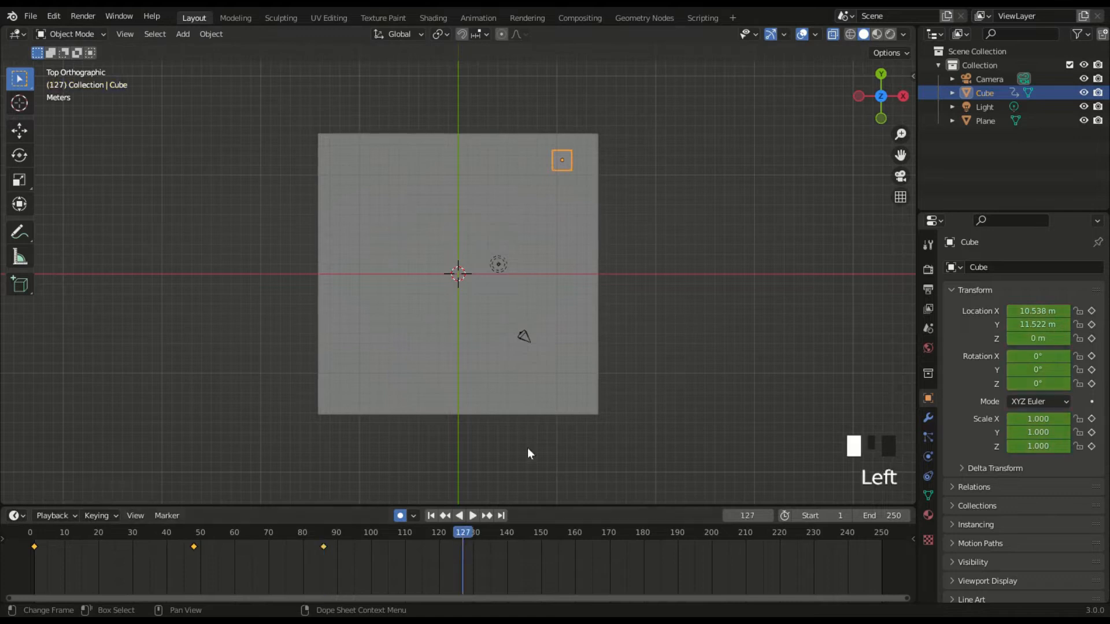
key("g")
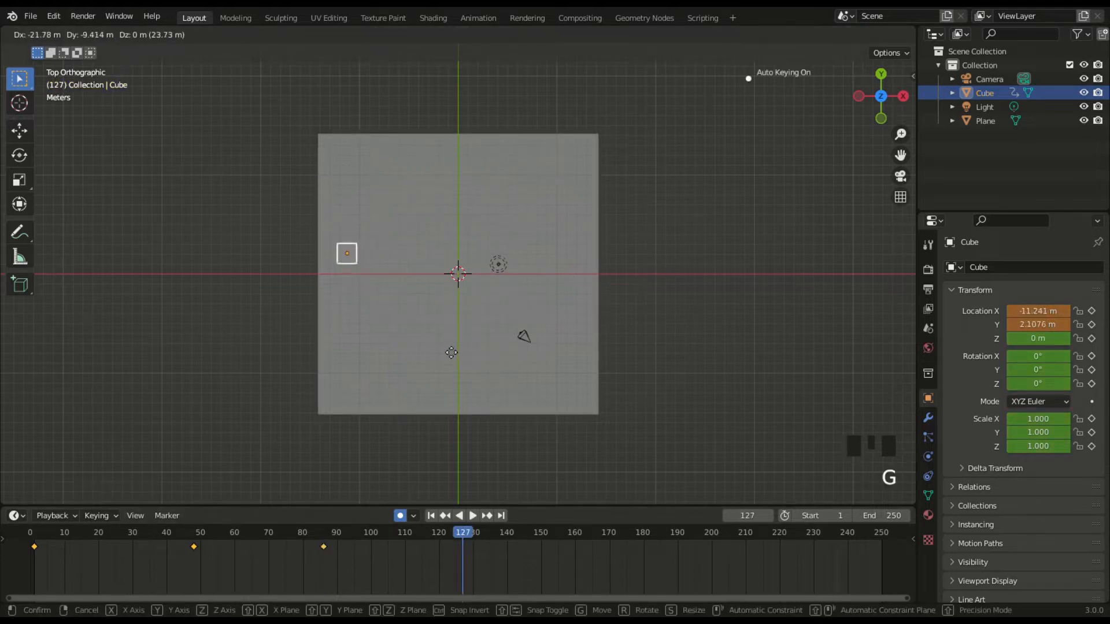
left_click(445, 313)
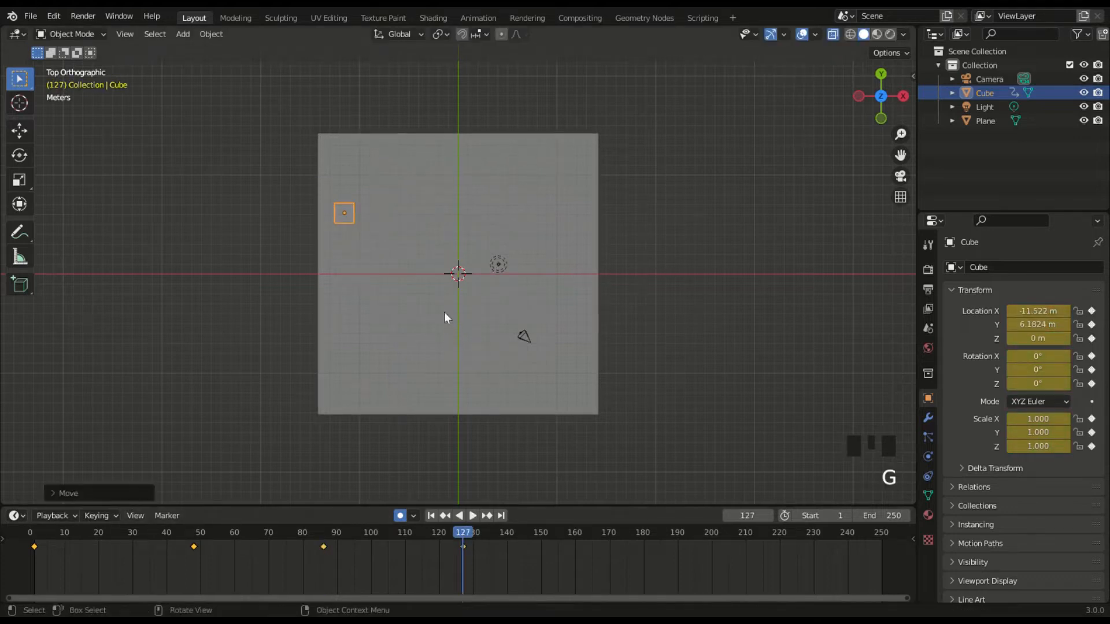
- Keyframe the cube at about X 10.3 m, Y -9.6 m on frame 166 and X -11 m, Y 3.7 m on frame 204
left_click(595, 533)
key("g")
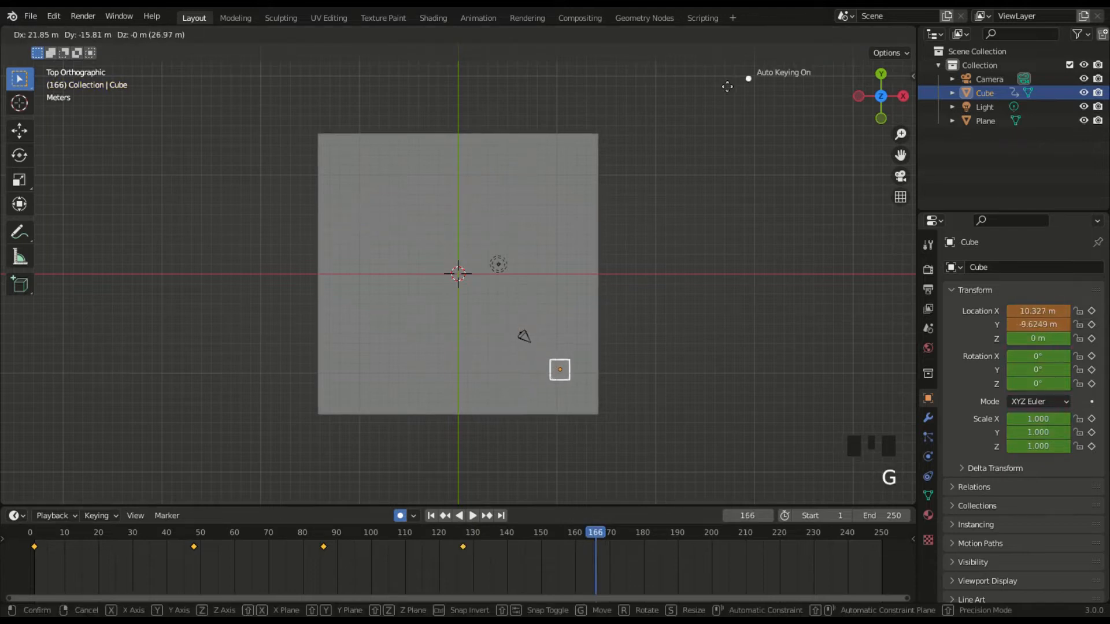
left_click(724, 540)
left_click(725, 537)
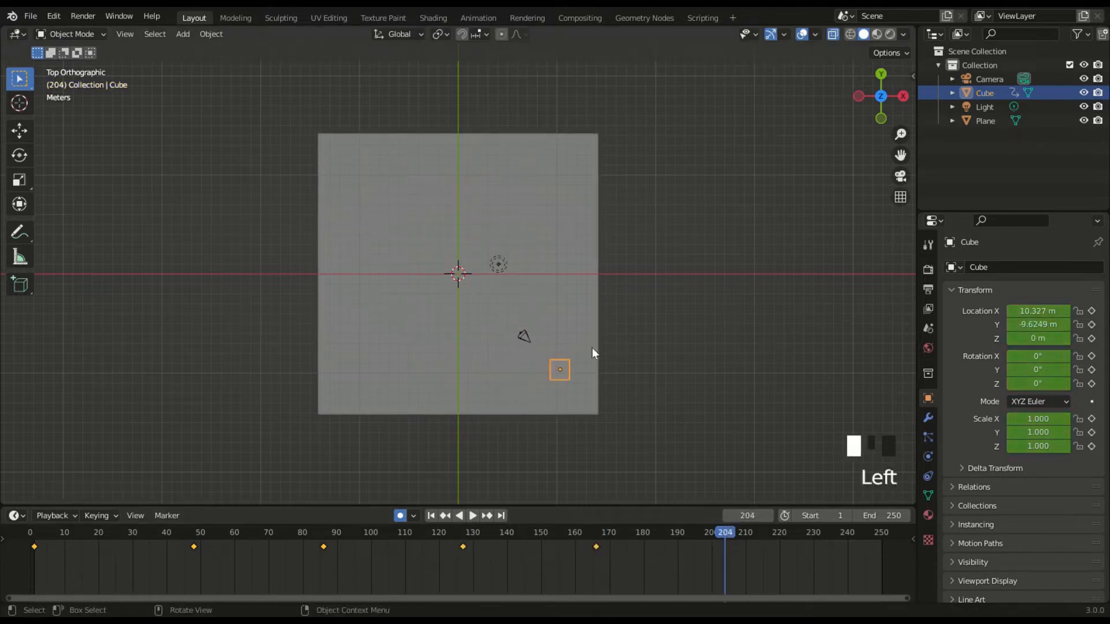
key("g")
left_click(382, 220)
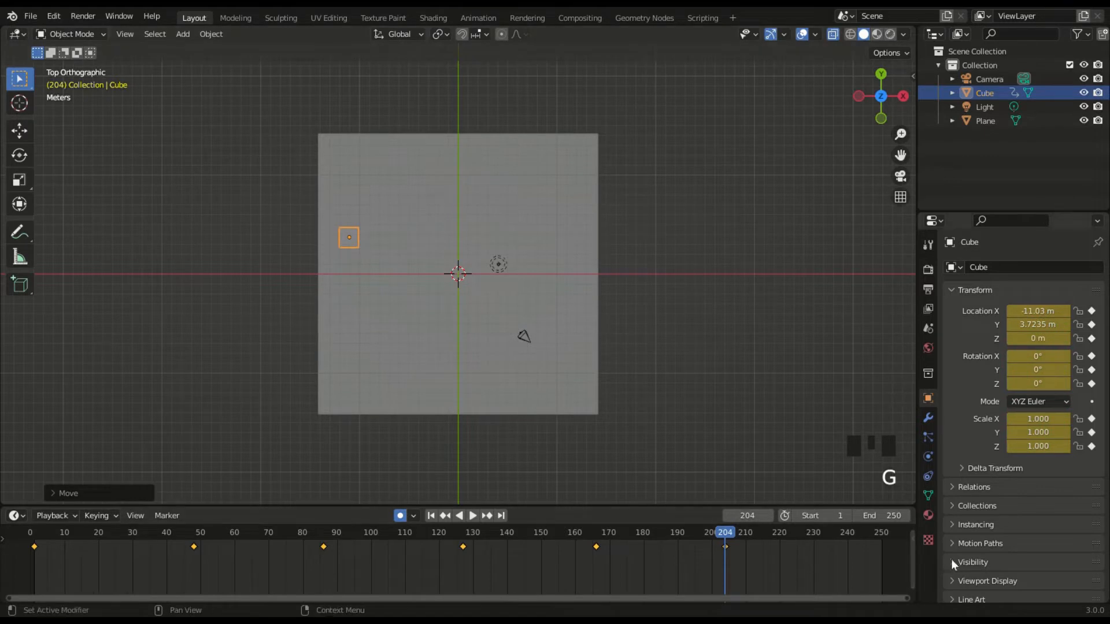
- Keyframe the cube near the plane's center on frame 250, at about X -0.07 m, Y 0.14 m, and turn off auto keying
left_click(880, 531)
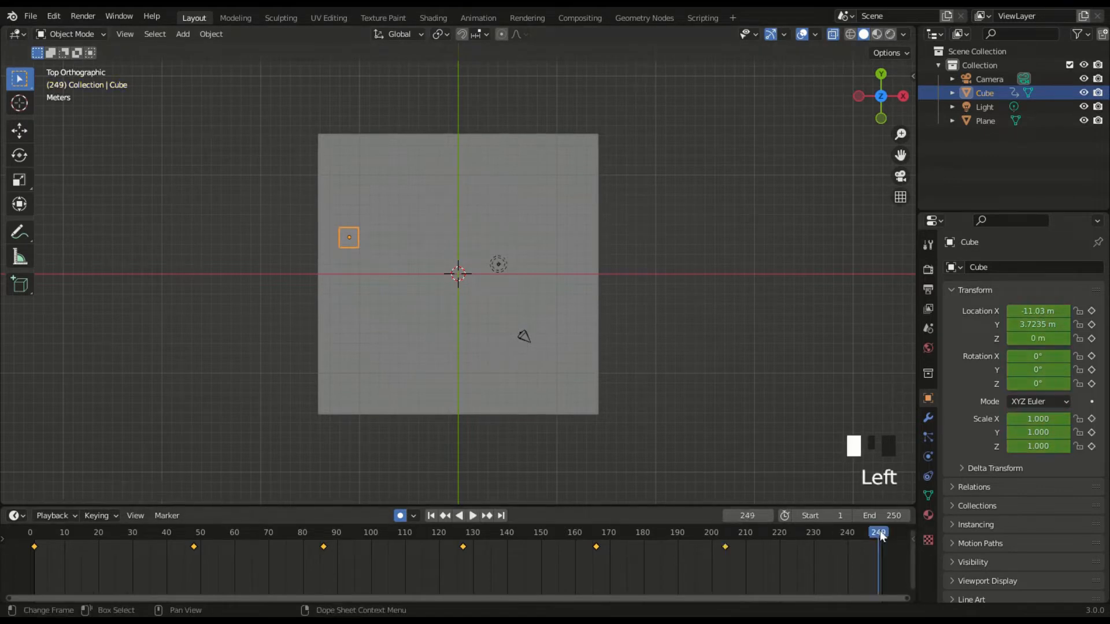
left_click(501, 515)
key("g")
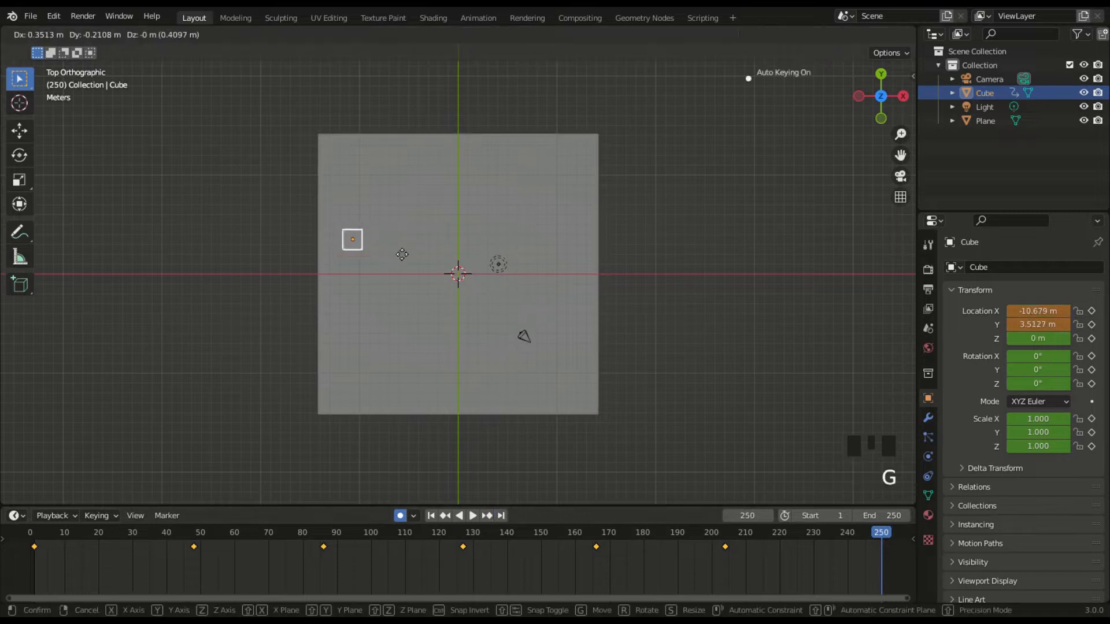
left_click(488, 274)
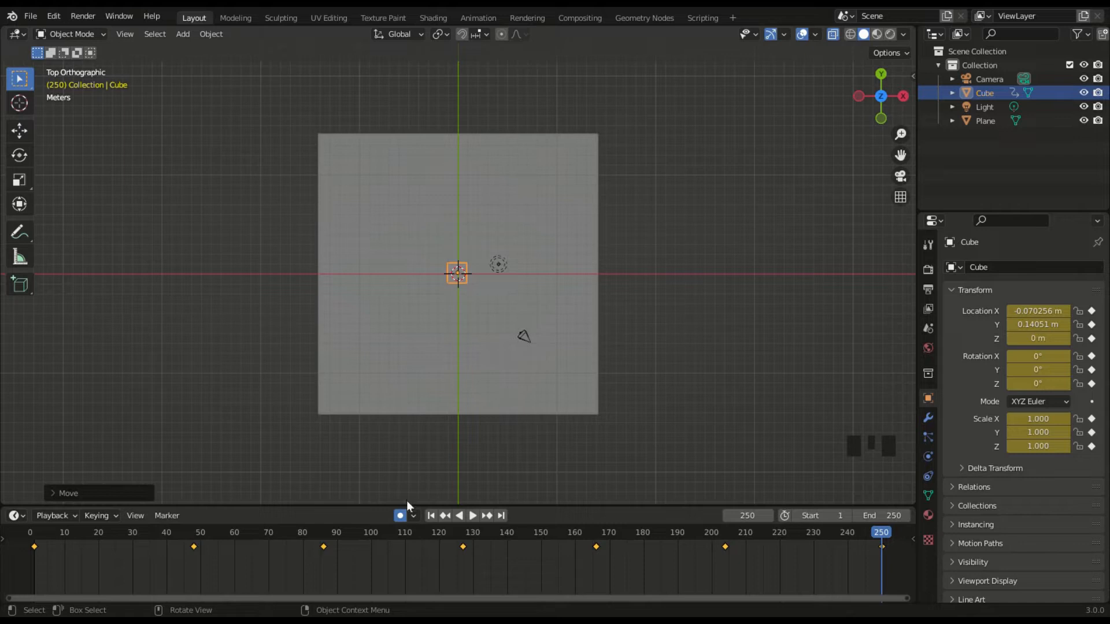
left_click(400, 516)
- Play the cube's animation in a tilted perspective view and stop the playback
middle_click_drag(595, 448, 528, 352)
key("space")
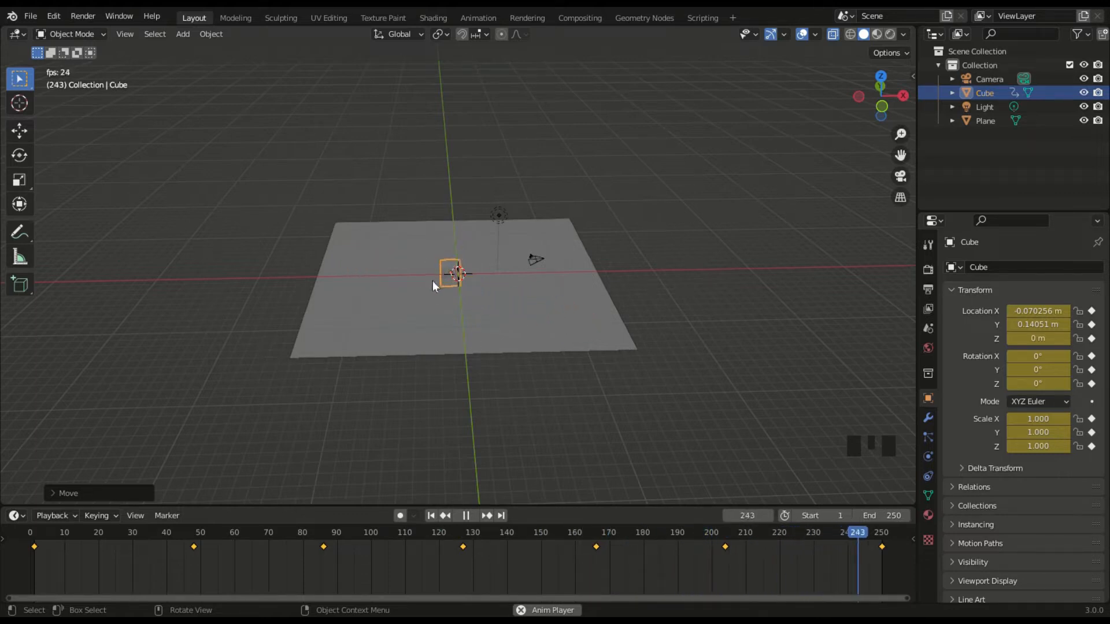
key("space")
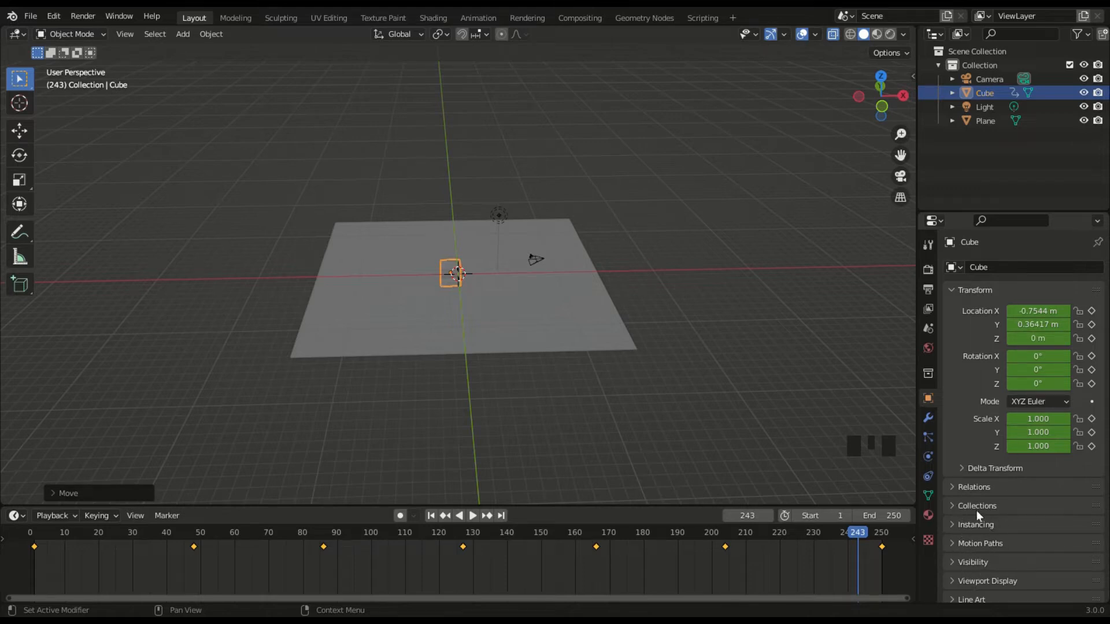
- Calculate the cube's motion path over frames 1 to 250 and view it from above at an angle
scroll(973, 507, "down", 1)
left_click(992, 518)
scroll(1006, 503, "down", 5)
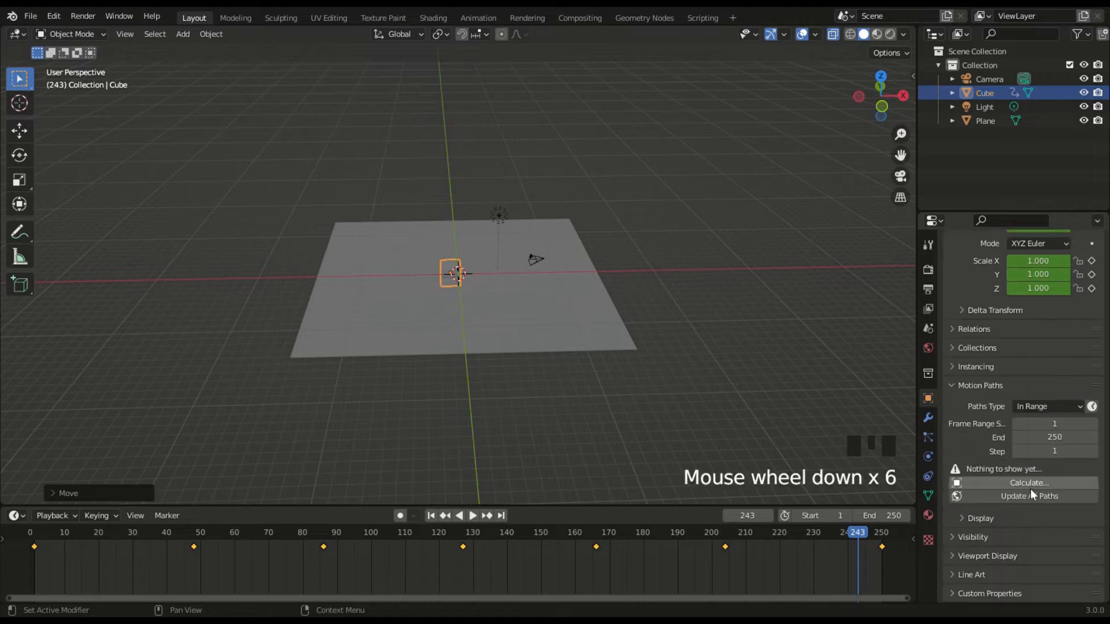
left_click(1000, 485)
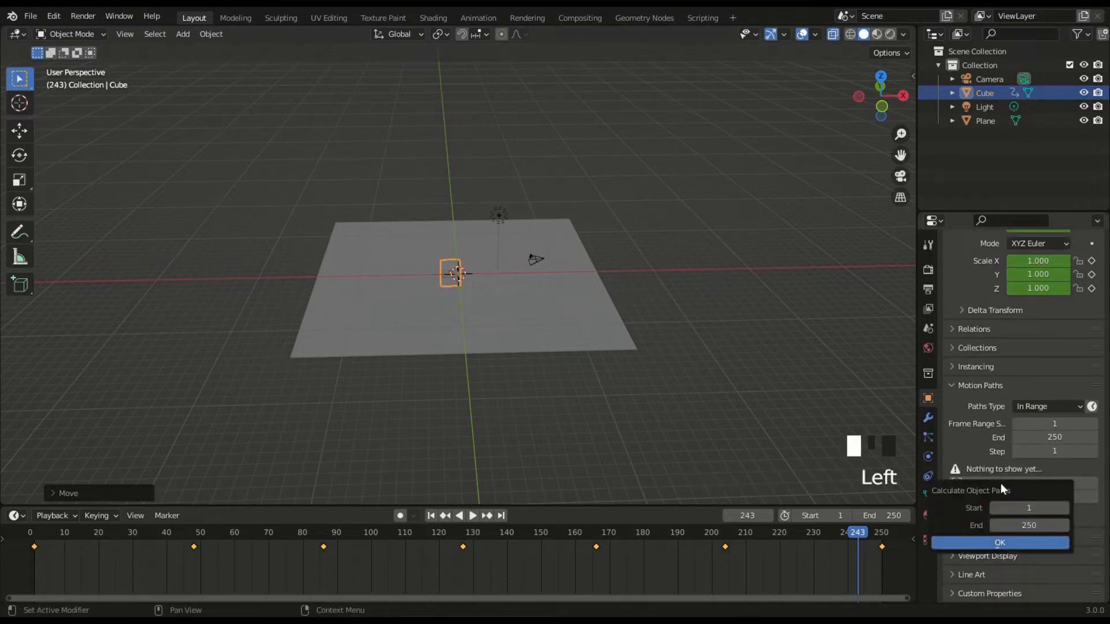
left_click(977, 546)
middle_click_drag(644, 327, 674, 393)
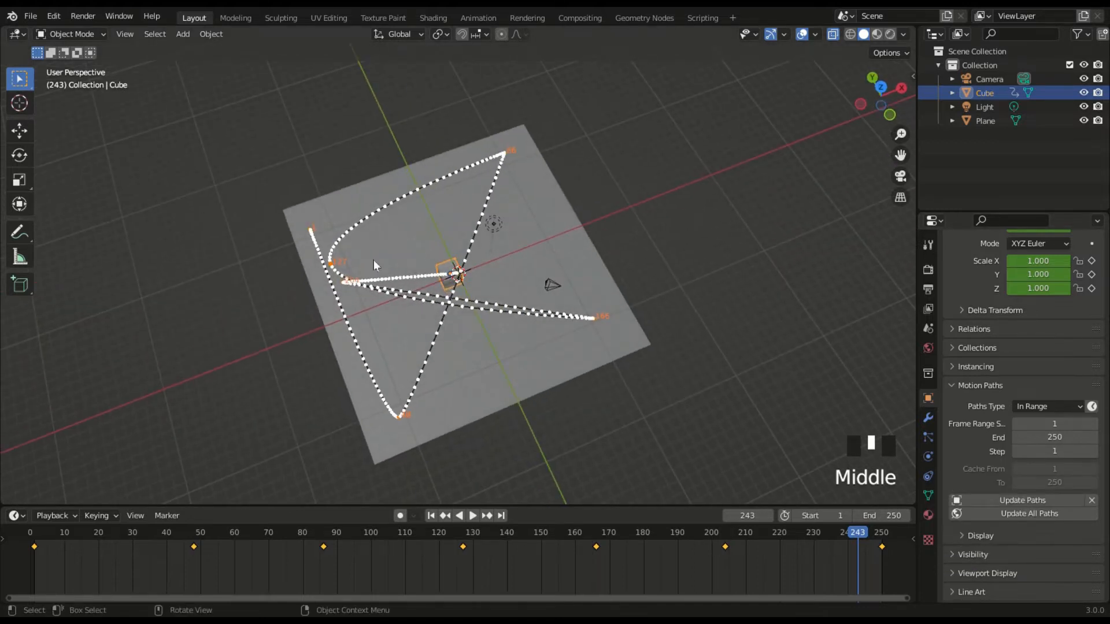
- Play the cube's animation along its displayed motion path, stop it partway and tilt the view
key("space")
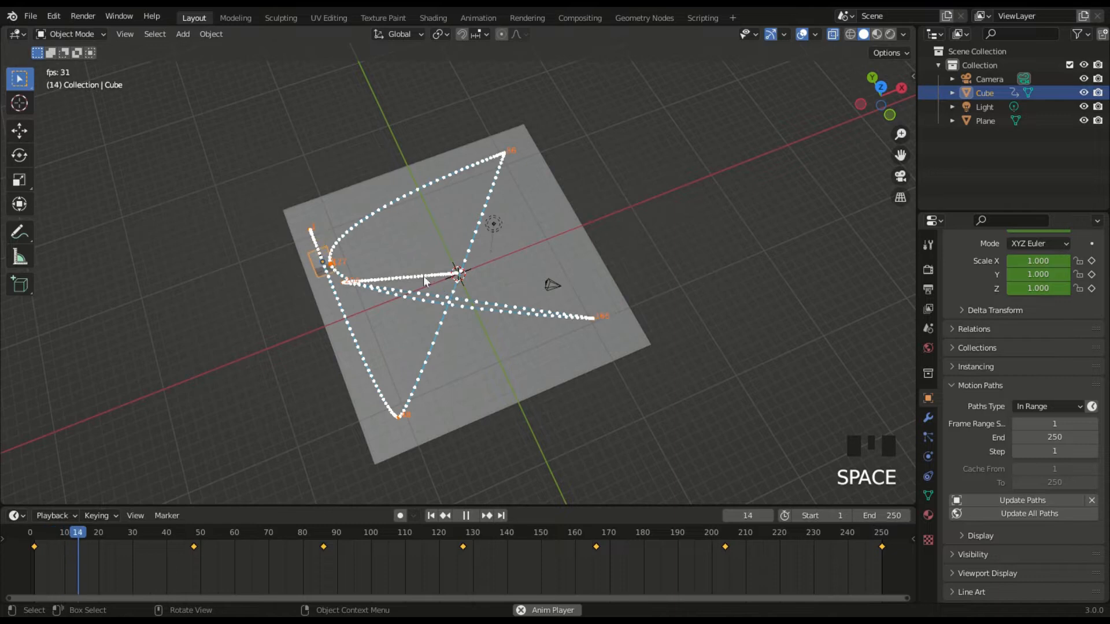
key("space")
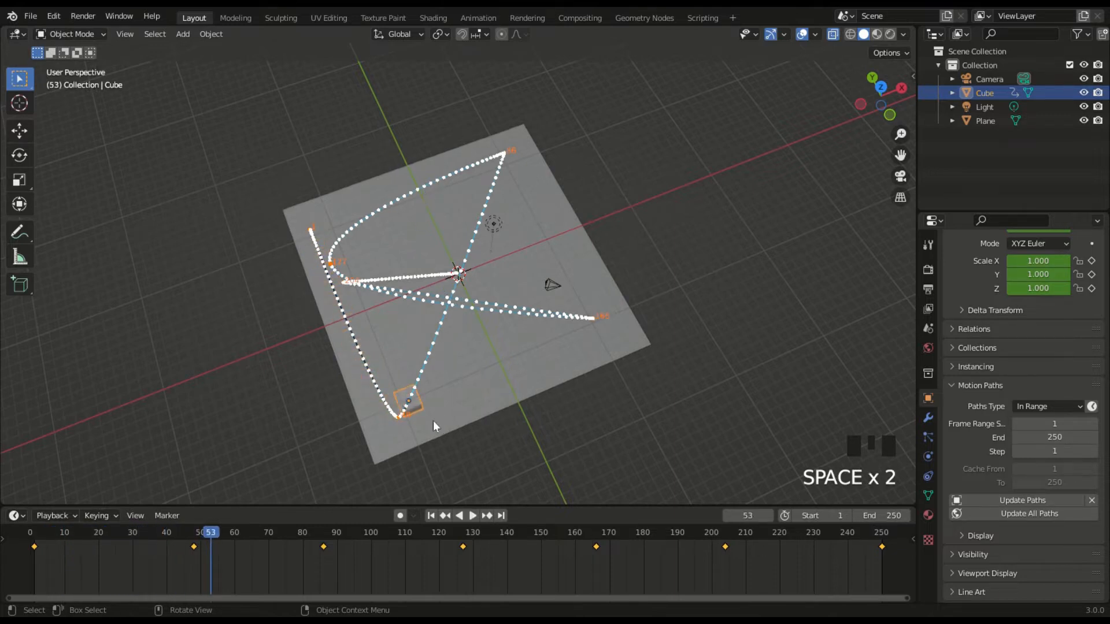
middle_click_drag(426, 307, 418, 289)
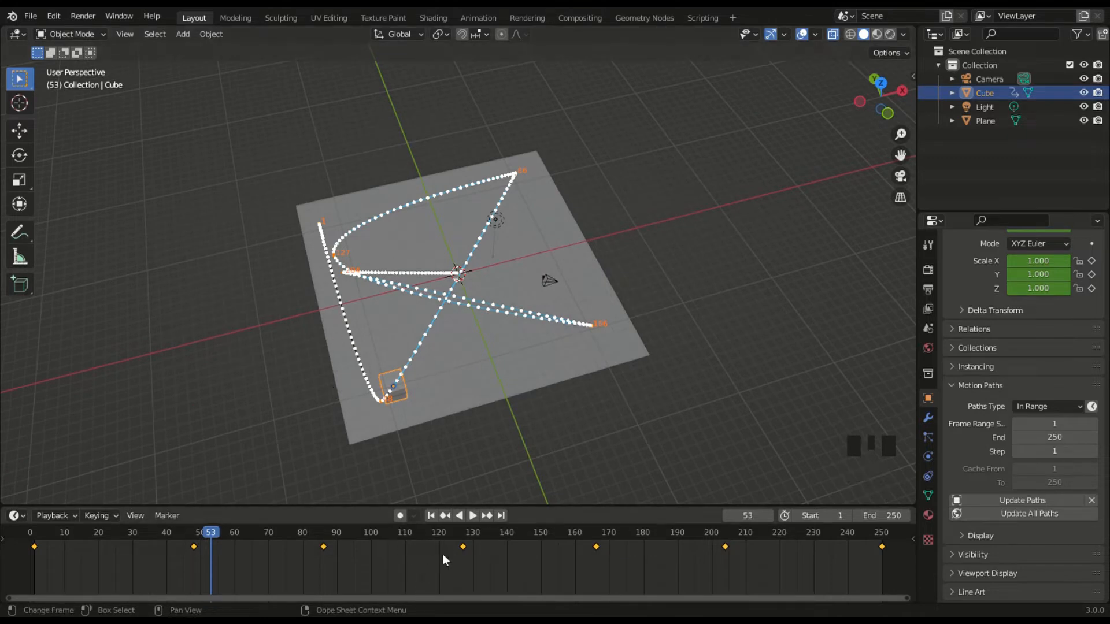
- Set the handle type of the cube's keyframes to Automatic and update its motion path
key("v")
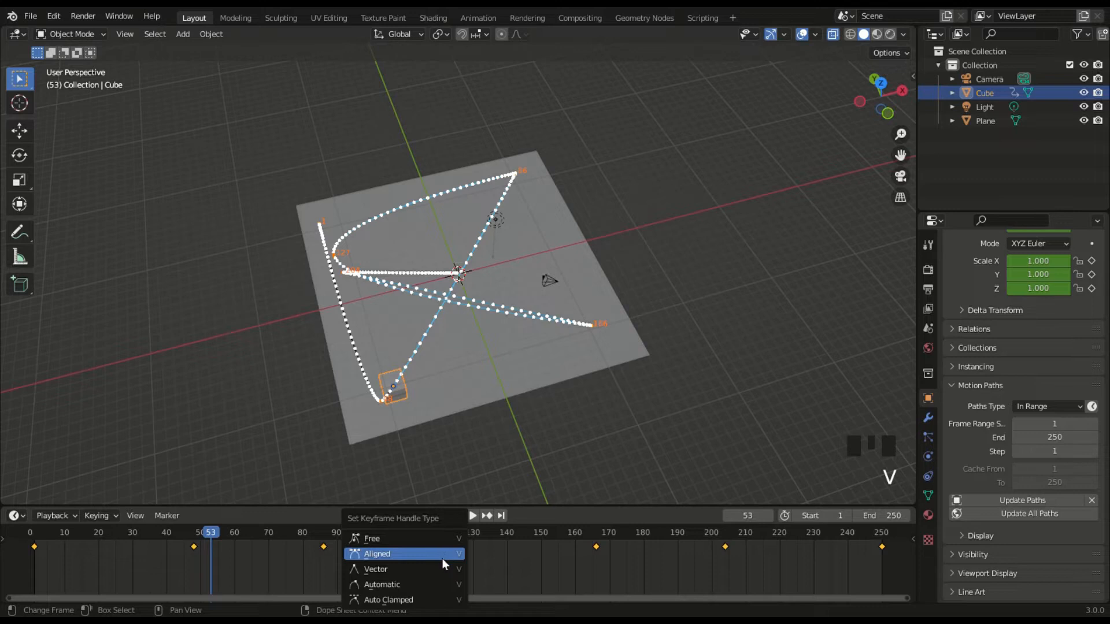
left_click(400, 584)
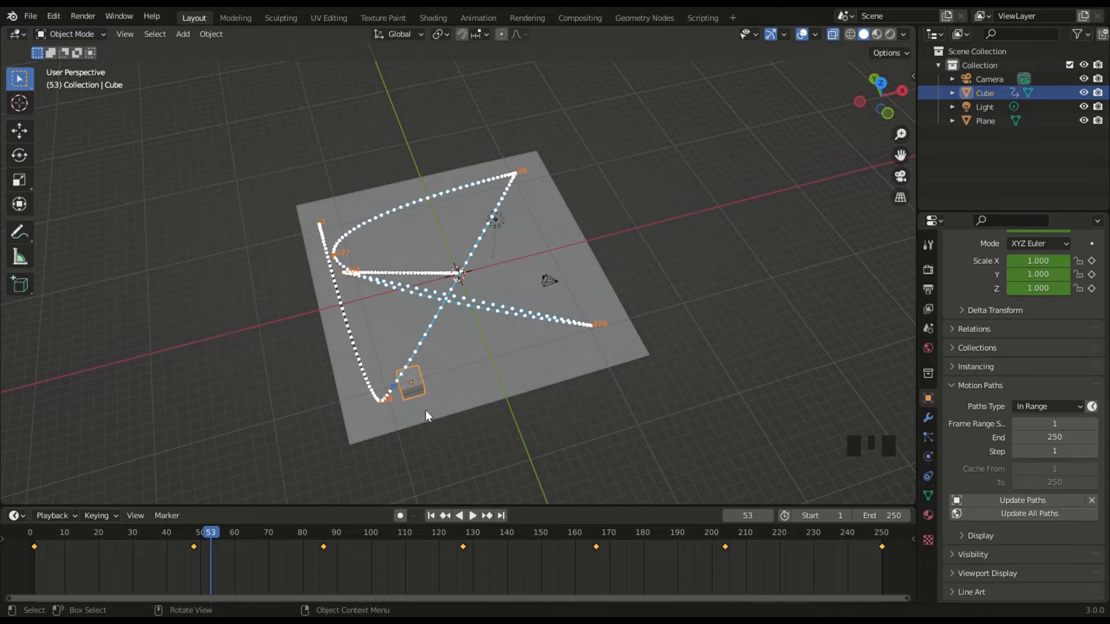
left_click(995, 496)
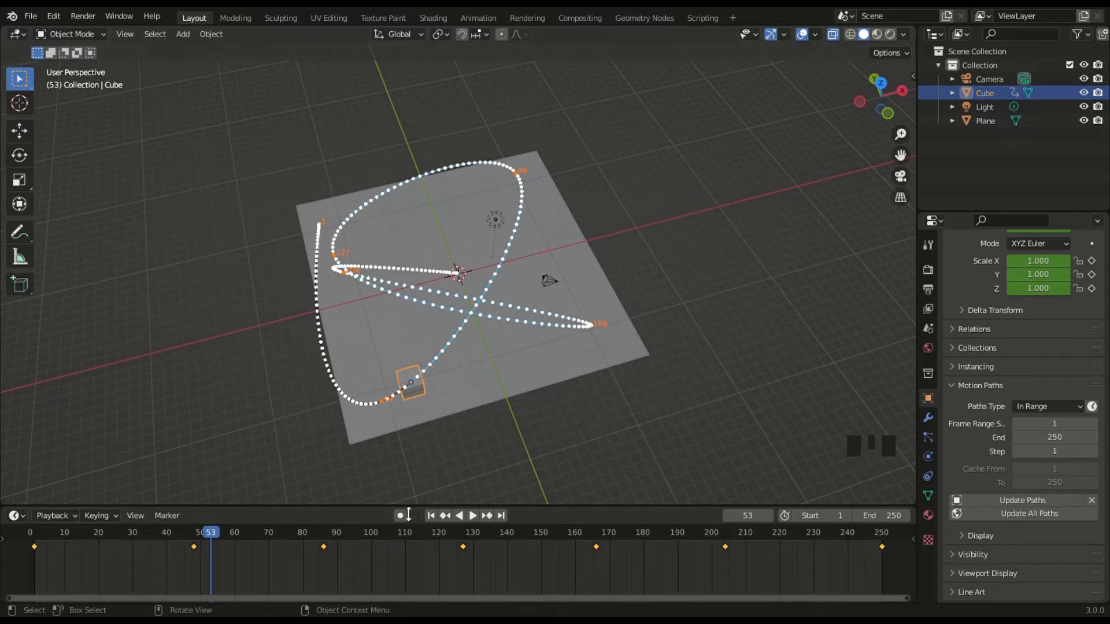
- Play the cube's smoothed animation from the first frame, stop it and return to frame 1
left_click(430, 515)
key("space")
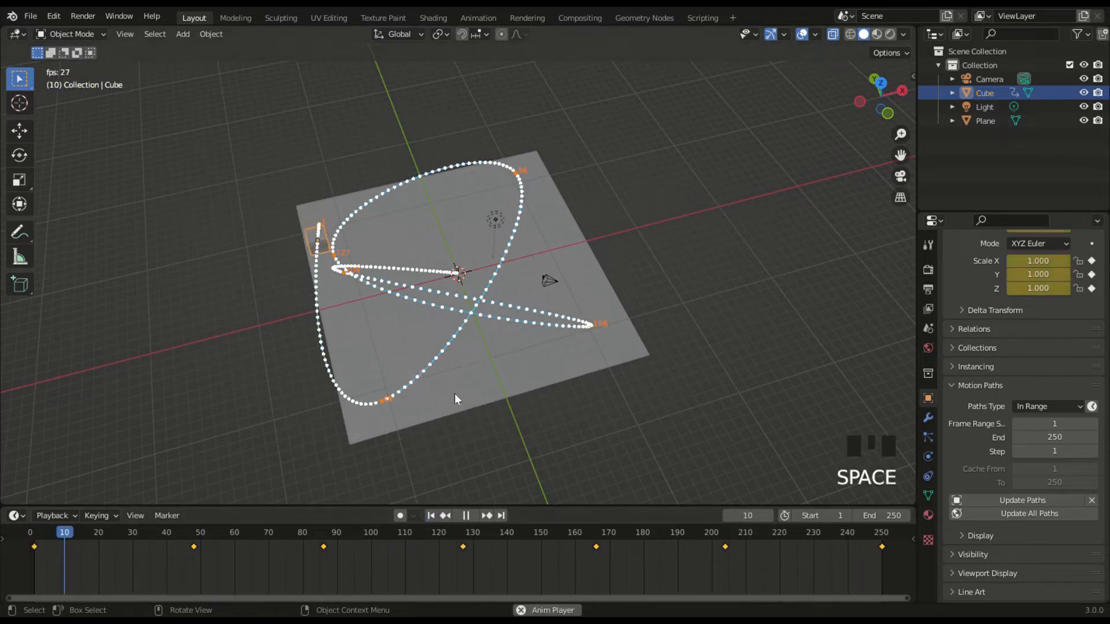
key("space")
key("shift+Left")
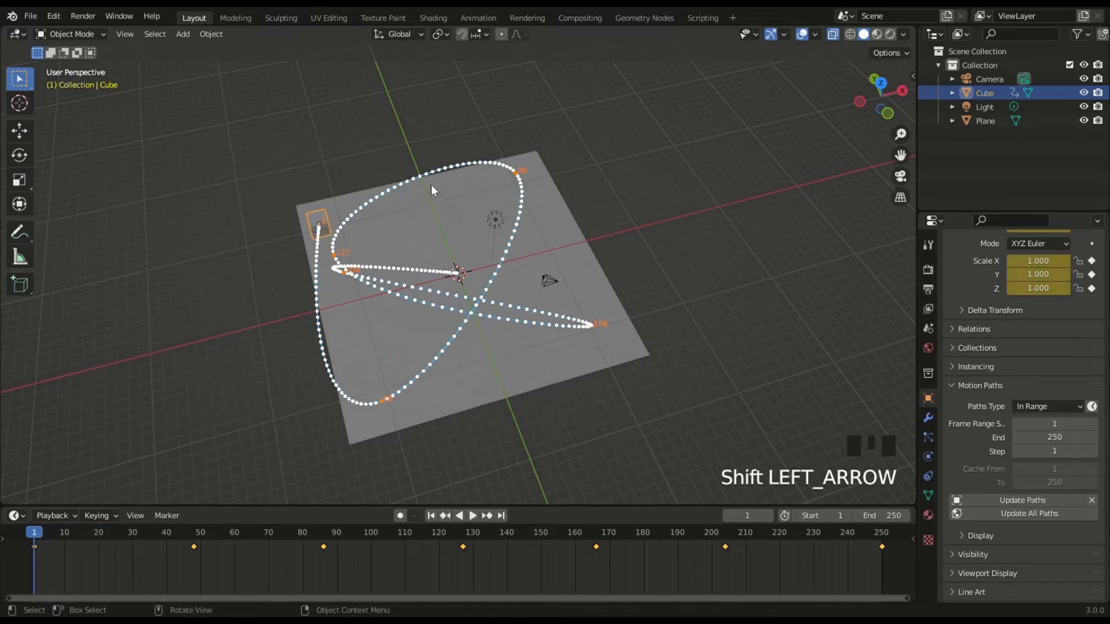
- Duplicate the camera in top view, place the copy at the plane's +X edge and turn it to about 107° in Z
left_click(546, 283)
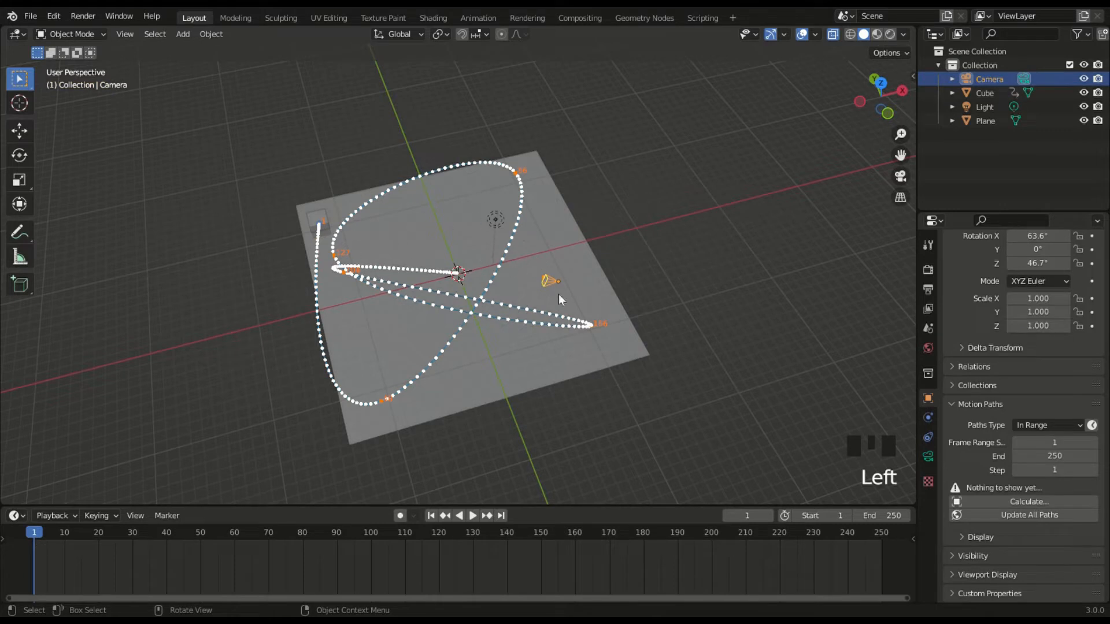
left_click(881, 83)
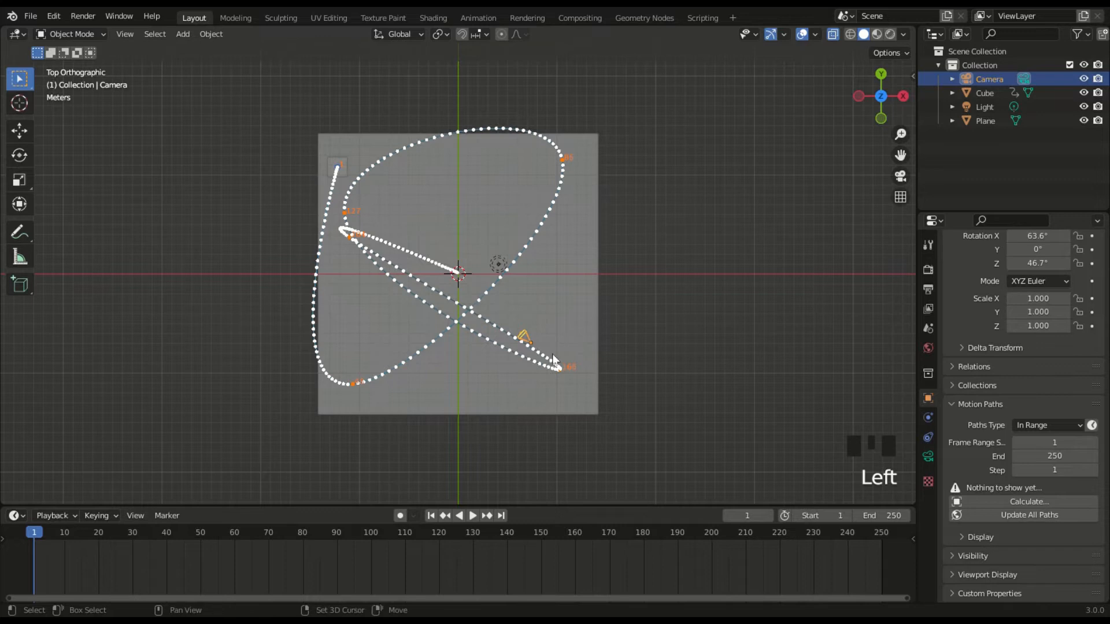
key("shift+d")
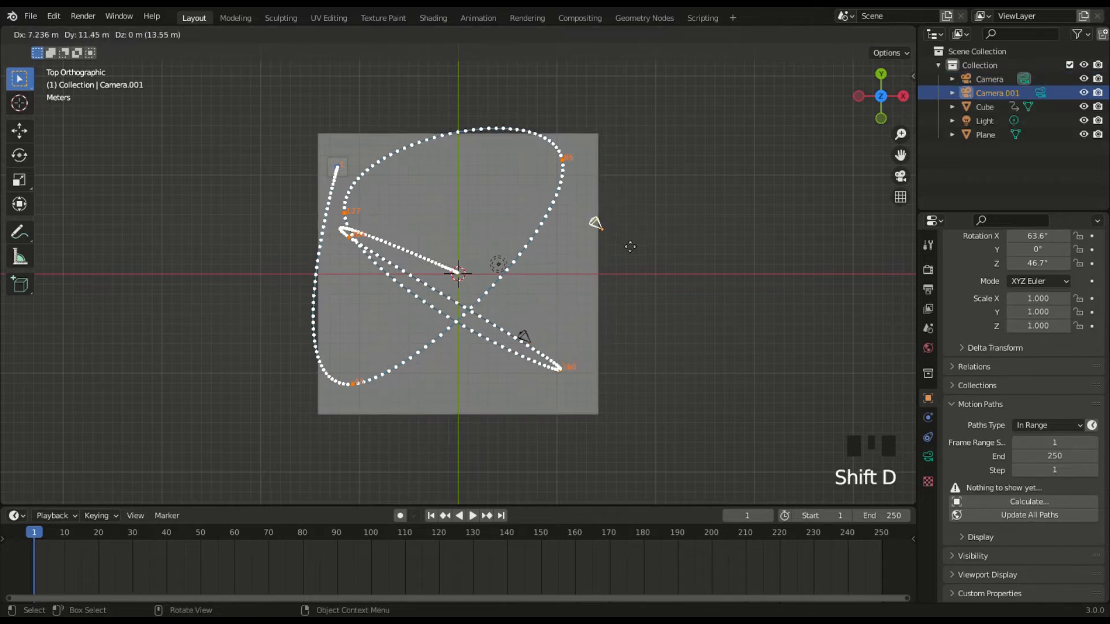
left_click(628, 240)
key("r")
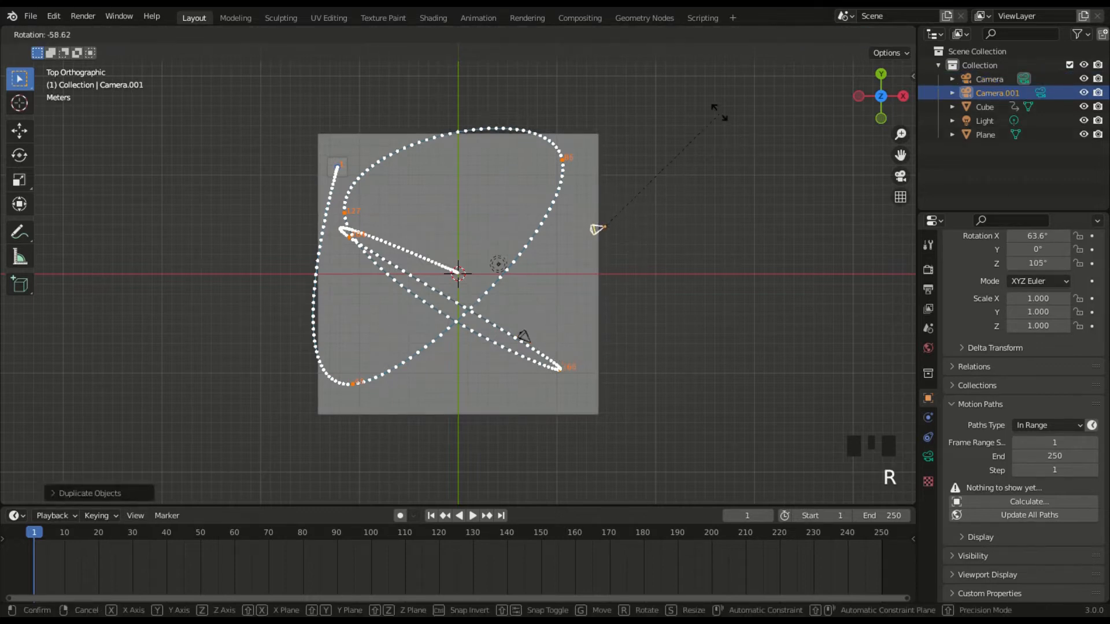
left_click(680, 242)
- Duplicate the camera at the +X edge, place the copy beyond the plane's +Y edge and turn it to about 229° in Z
key("shift+d")
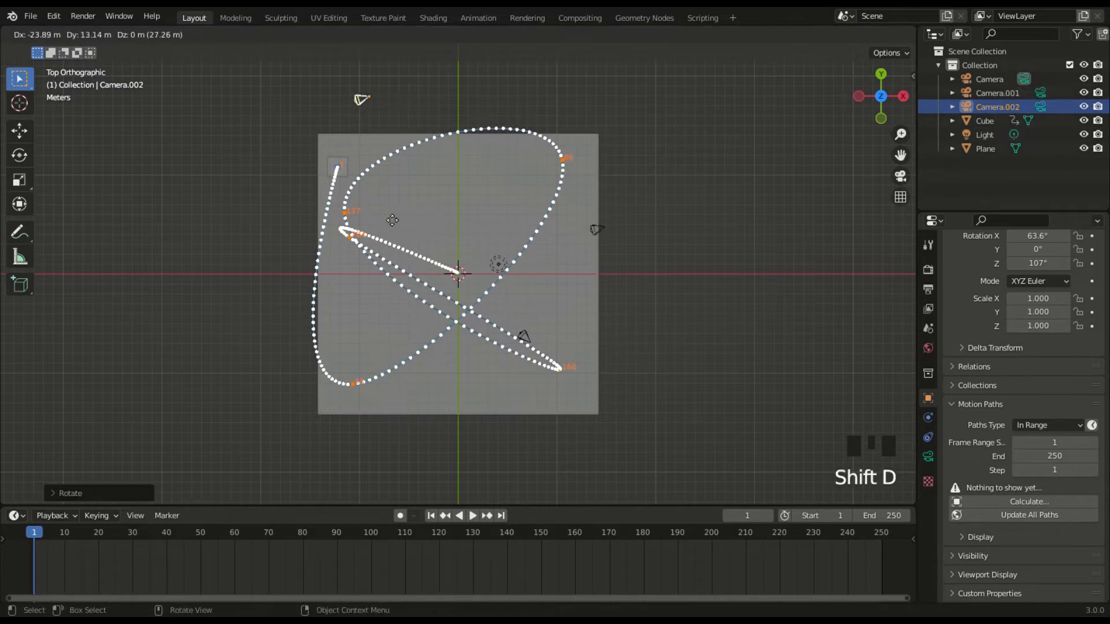
left_click(385, 212)
key("r")
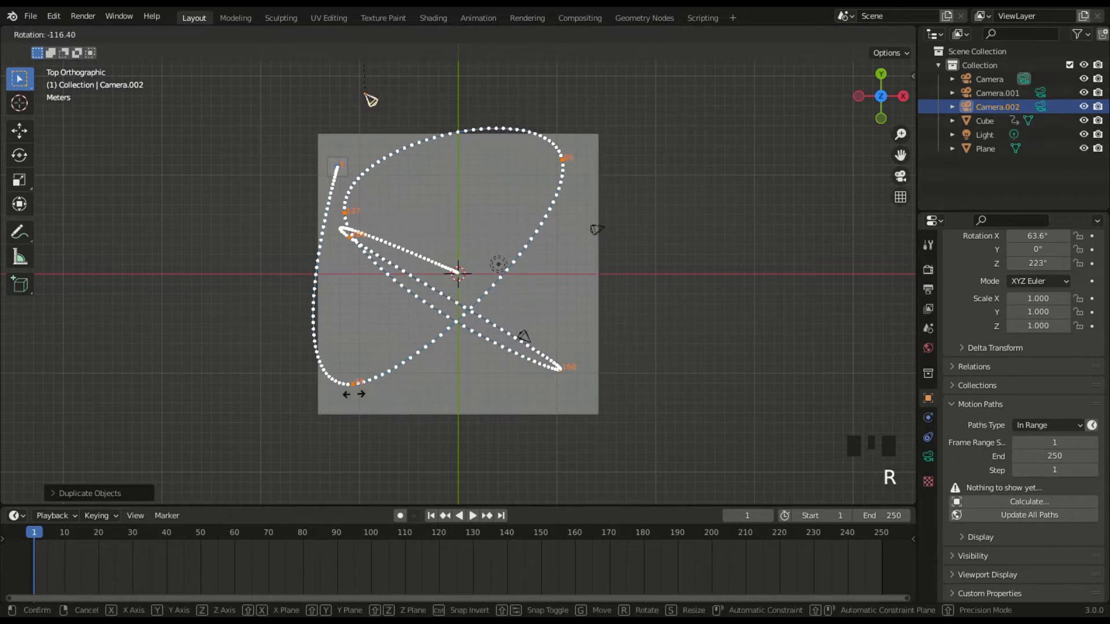
left_click(344, 398)
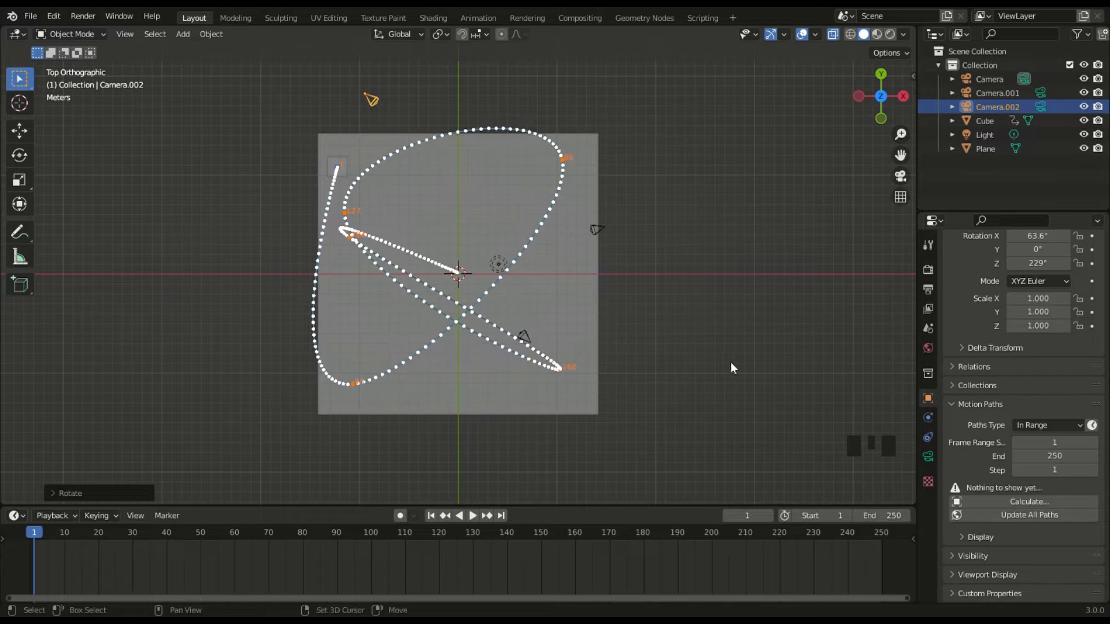
- Duplicate the camera beyond the +Y edge, place the copy well outside the plane's -X edge and turn it to about 253° in Z
key("shift+d")
left_click(550, 96)
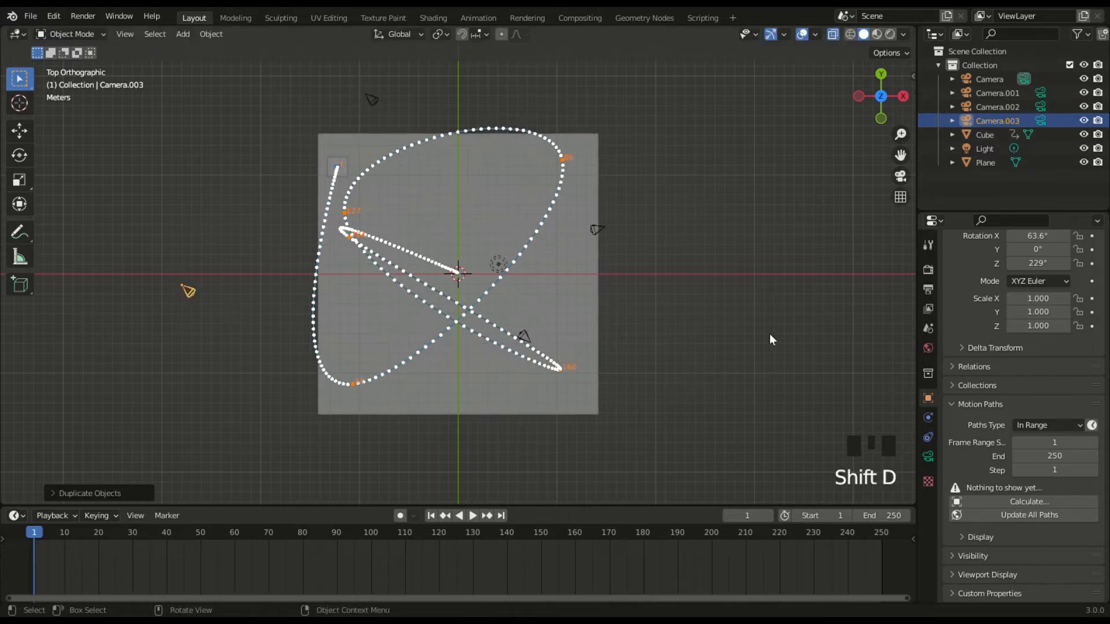
key("r")
left_click(729, 112)
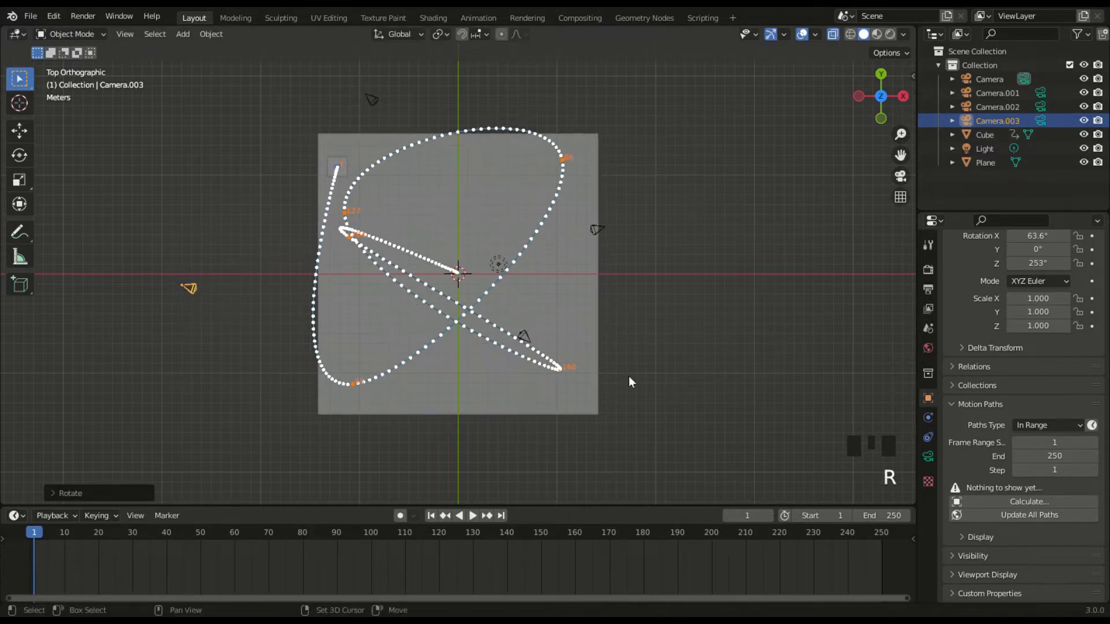
- Duplicate the camera outside the -X edge, place the copy on the plane just below the cube's start and turn it to about 339° in Z
key("shift+d")
left_click(780, 312)
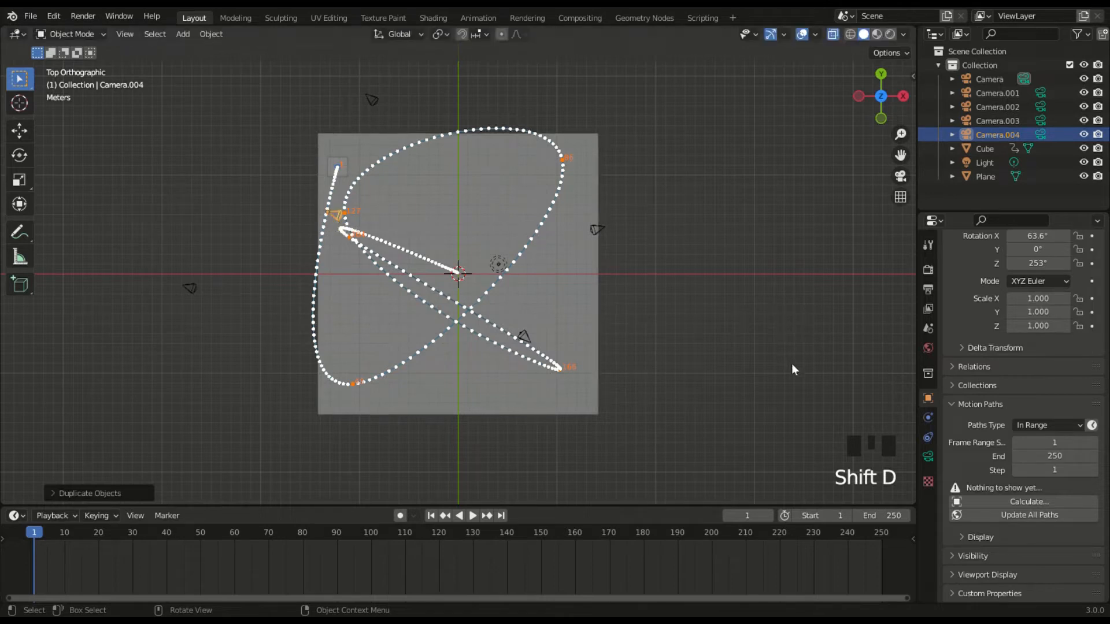
key("r")
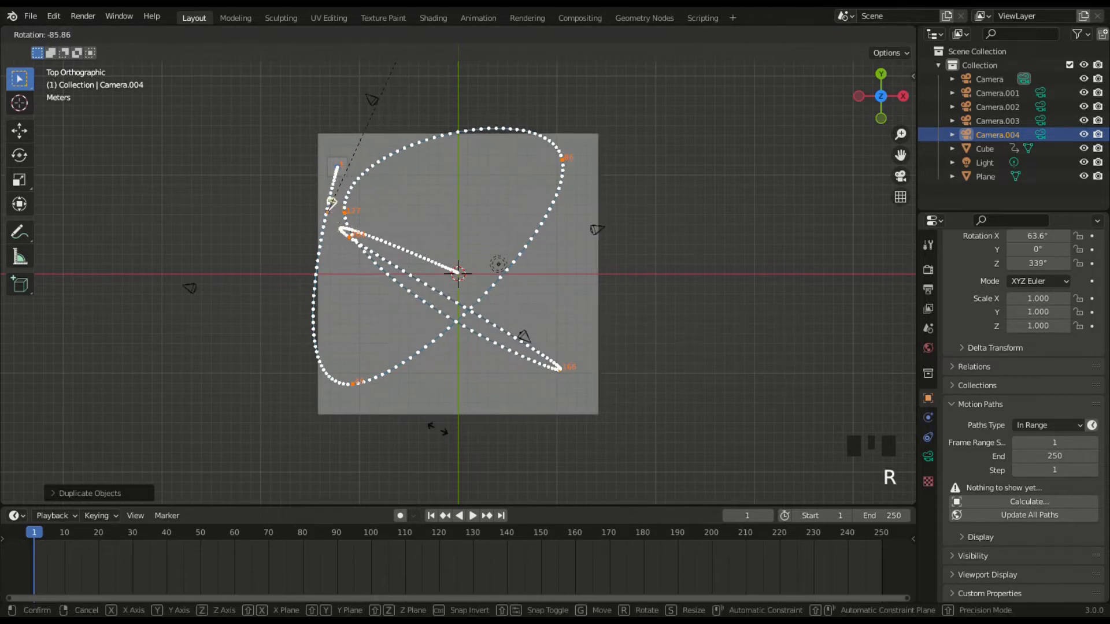
left_click(449, 429)
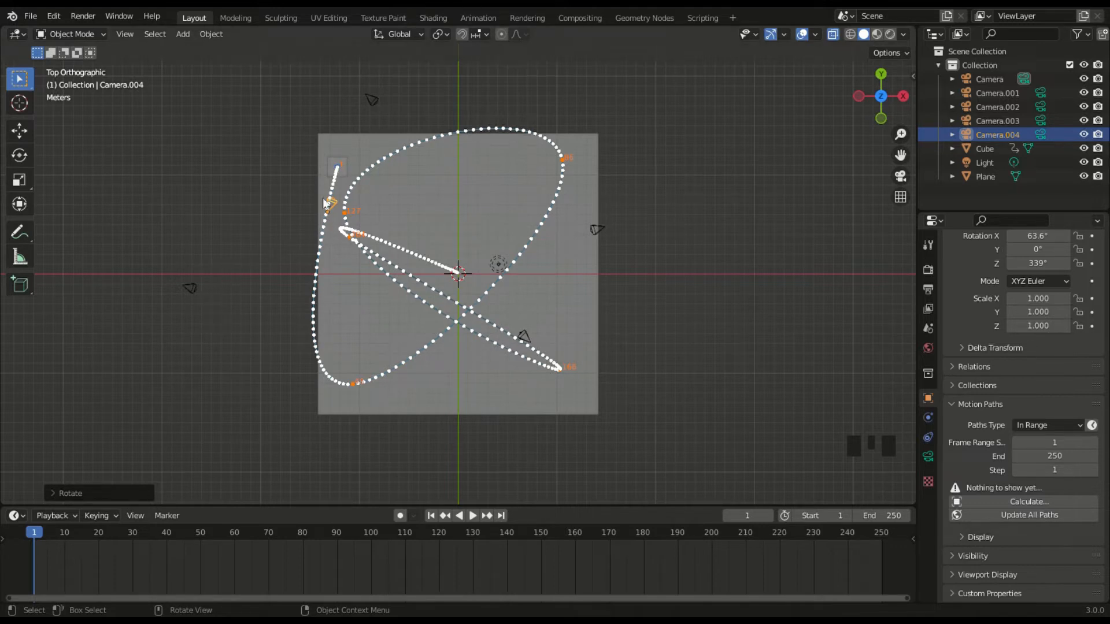
- Add a Track To constraint to Camera.002 beyond the plane's +Y edge, with the Cube as target
left_click(338, 179)
left_click(371, 98)
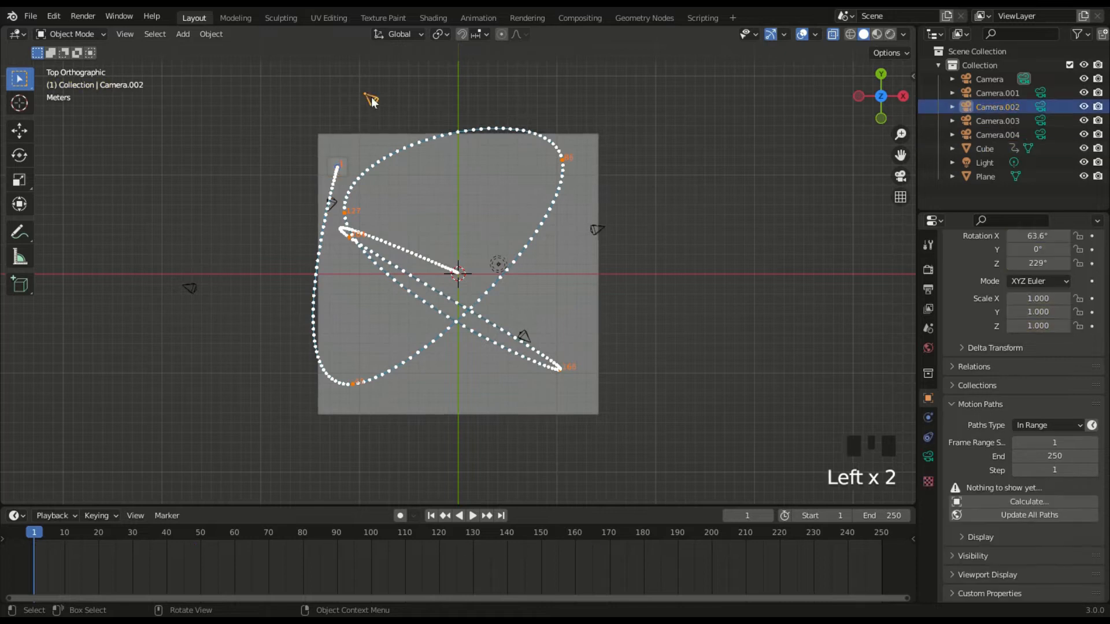
left_click(928, 437)
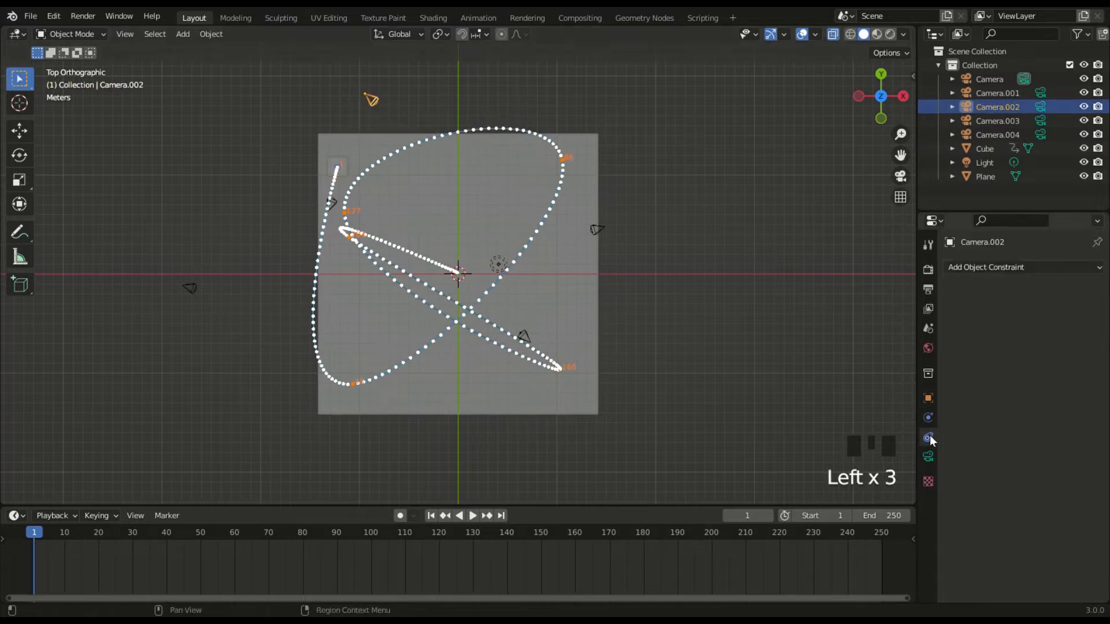
left_click(993, 267)
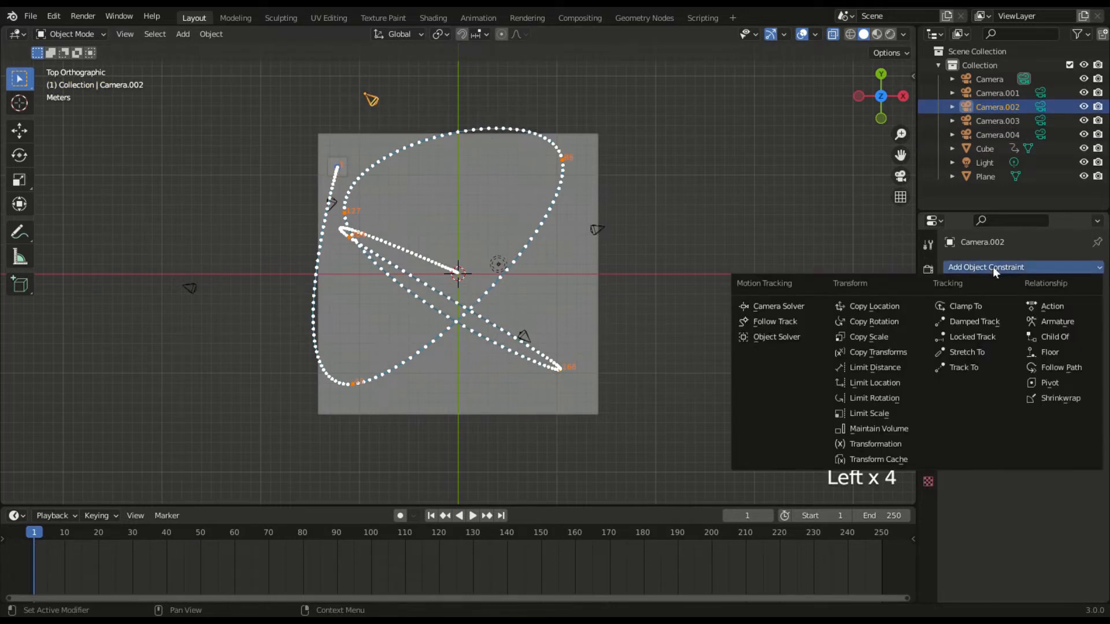
left_click(977, 367)
left_click(1078, 311)
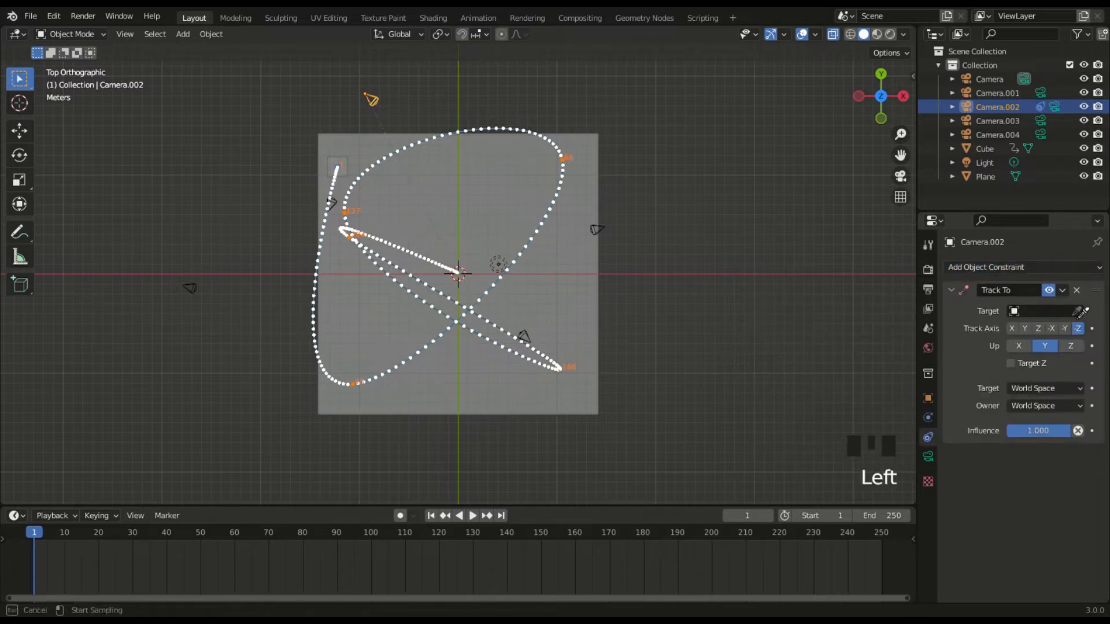
left_click(340, 169)
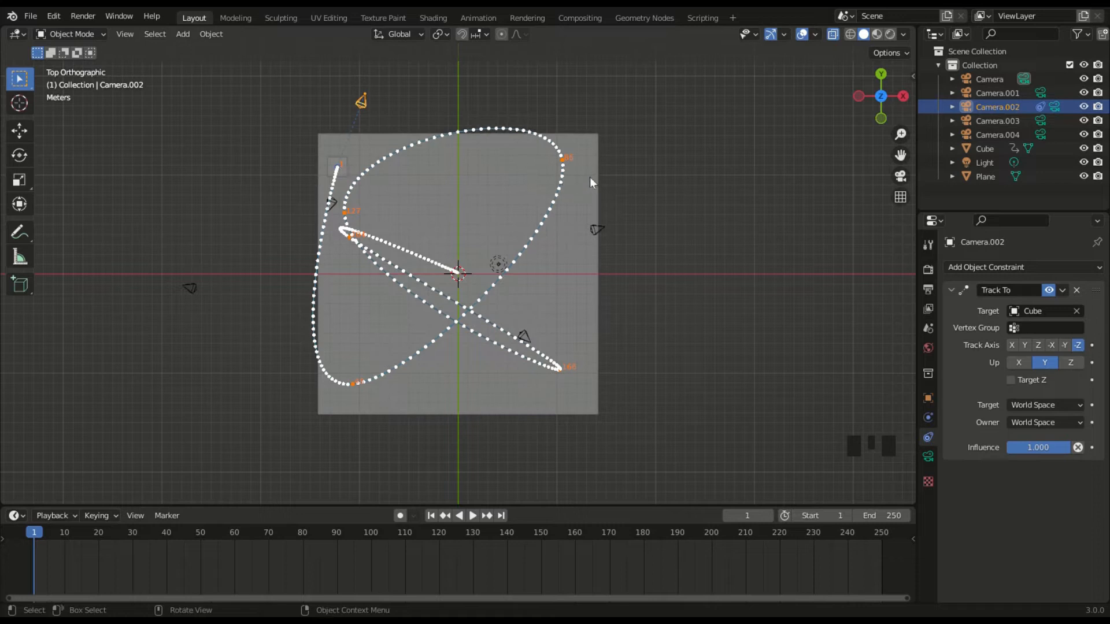
- Add a Track To constraint to Camera.003 outside the plane's -X edge, with the Cube as target
left_click(191, 284)
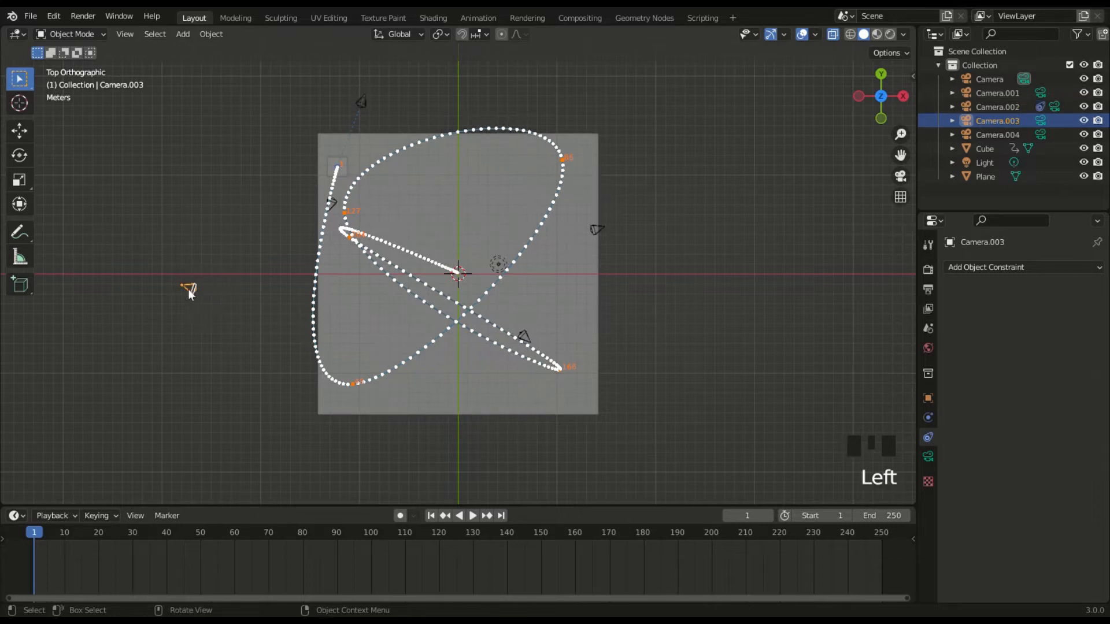
left_click(1021, 267)
left_click(966, 368)
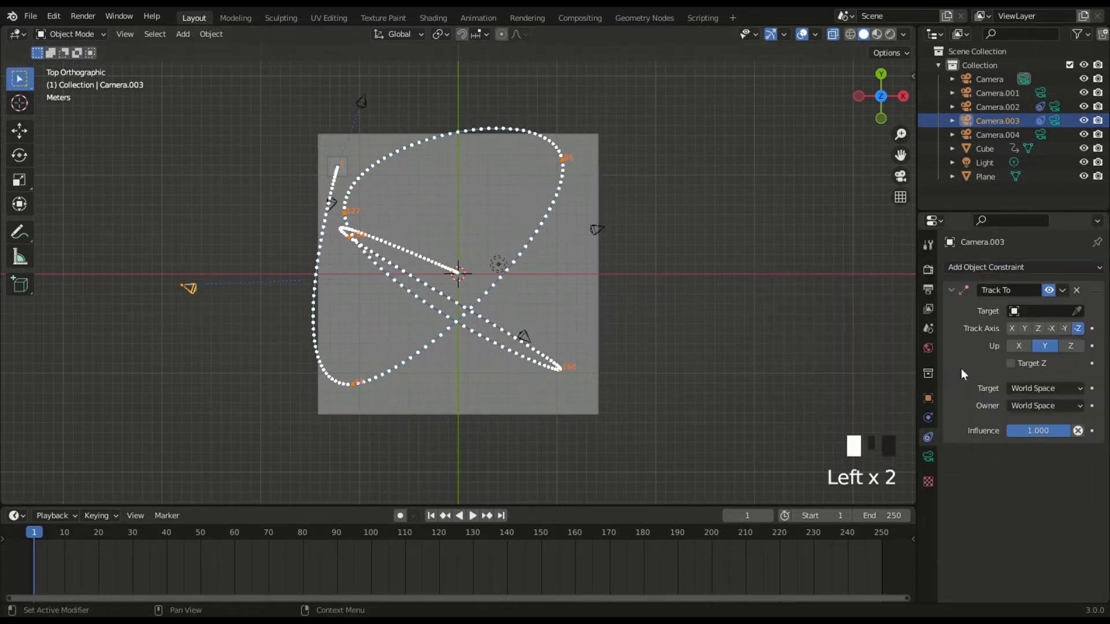
left_click(1052, 314)
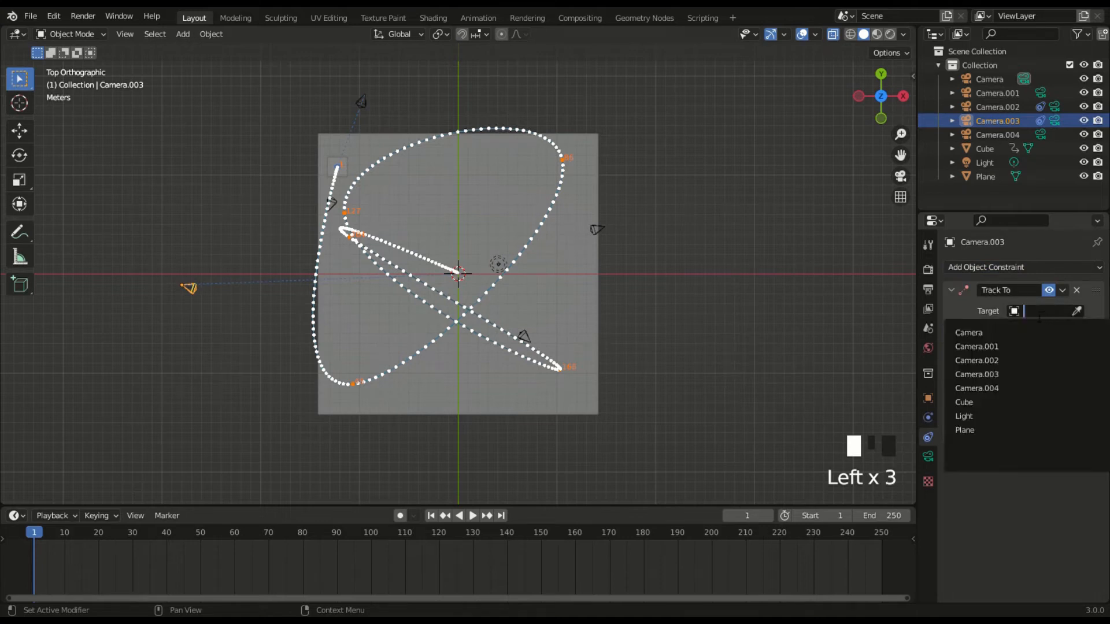
left_click(964, 403)
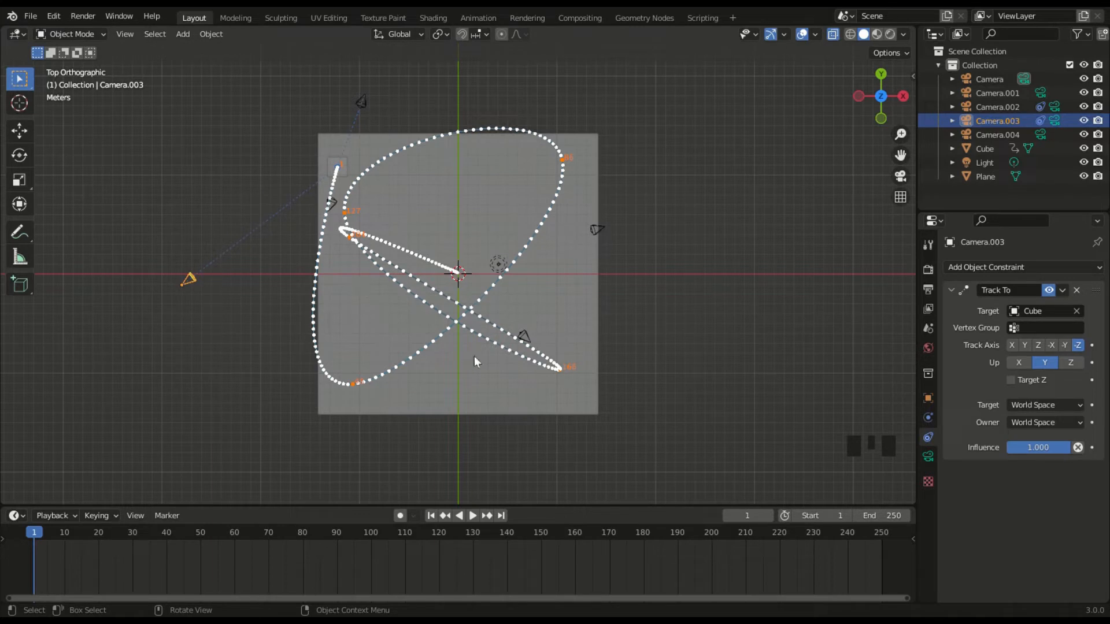
- Add a Track To constraint to the original Camera in the plane's +X, -Y quarter, with the Cube as target
left_click(529, 342)
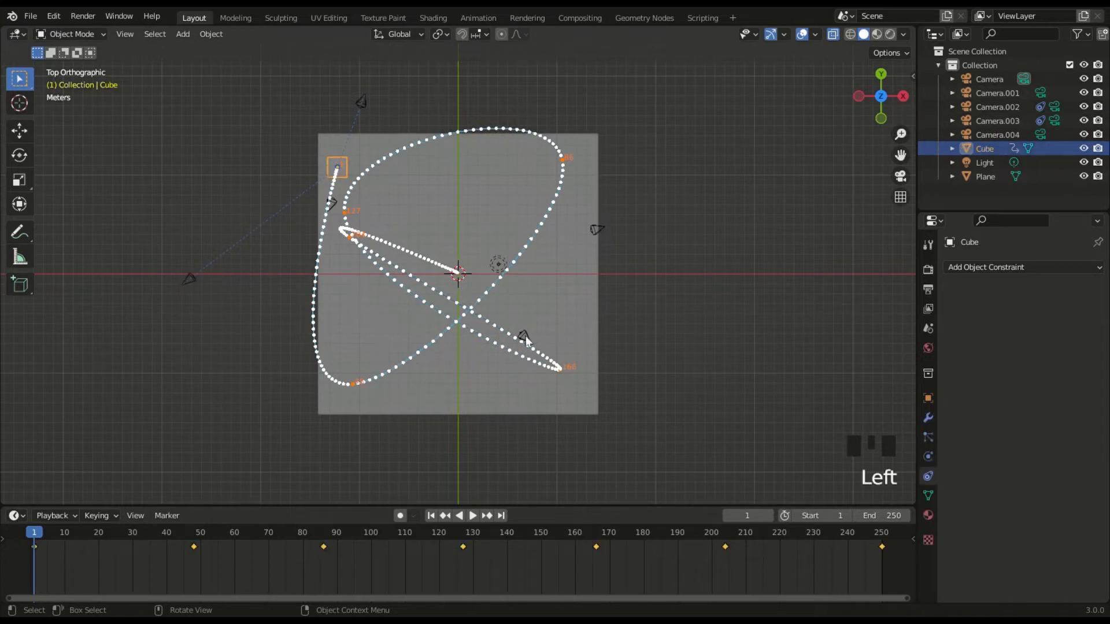
left_click(528, 341)
left_click(1000, 267)
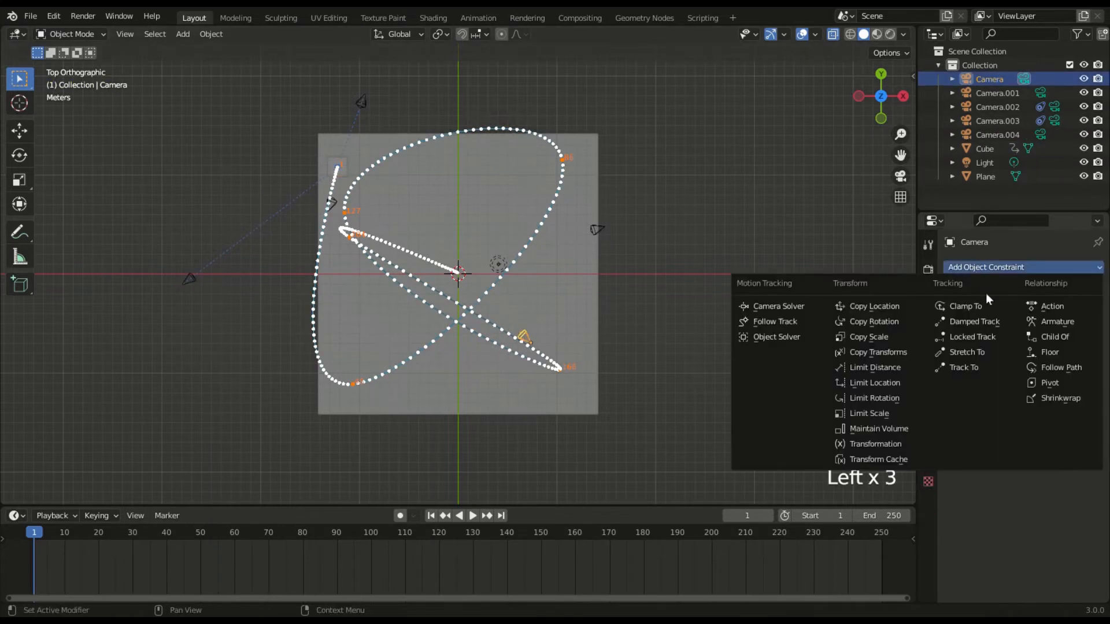
left_click(970, 367)
left_click(1058, 311)
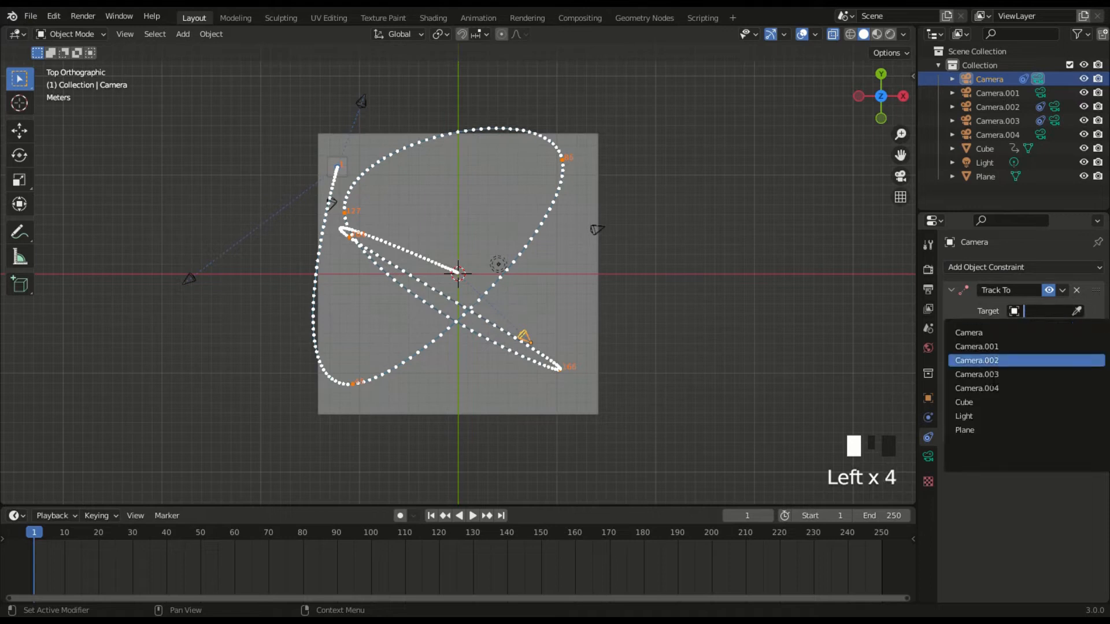
left_click(964, 403)
- Add a Track To constraint to Camera.001 at the plane's +X edge, with the Cube as target
left_click(601, 226)
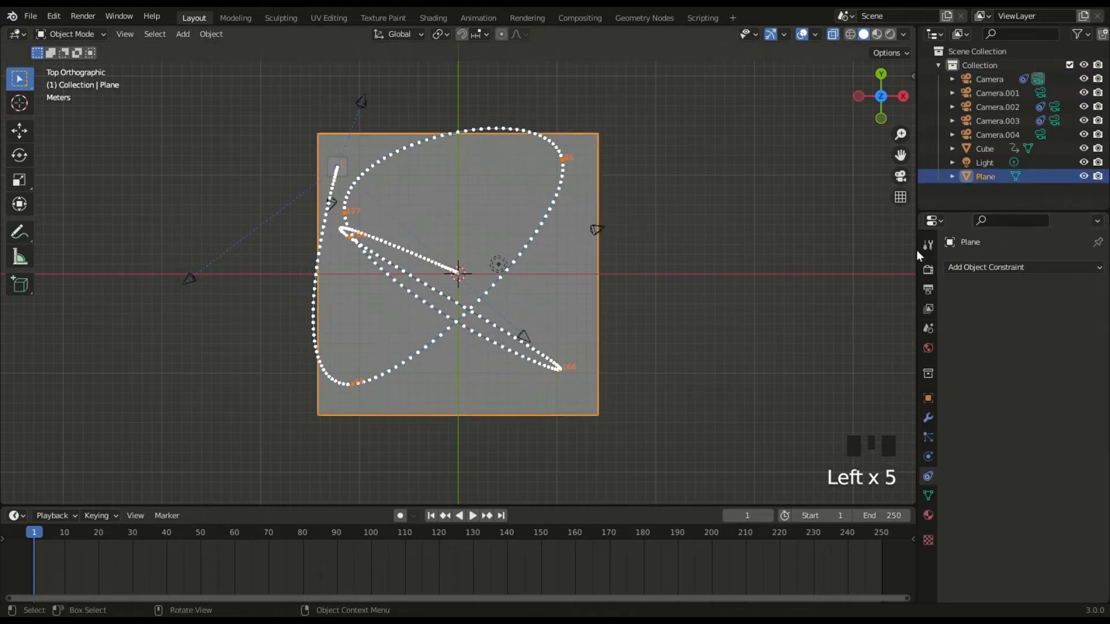
left_click(598, 229)
left_click(973, 279)
left_click(1000, 269)
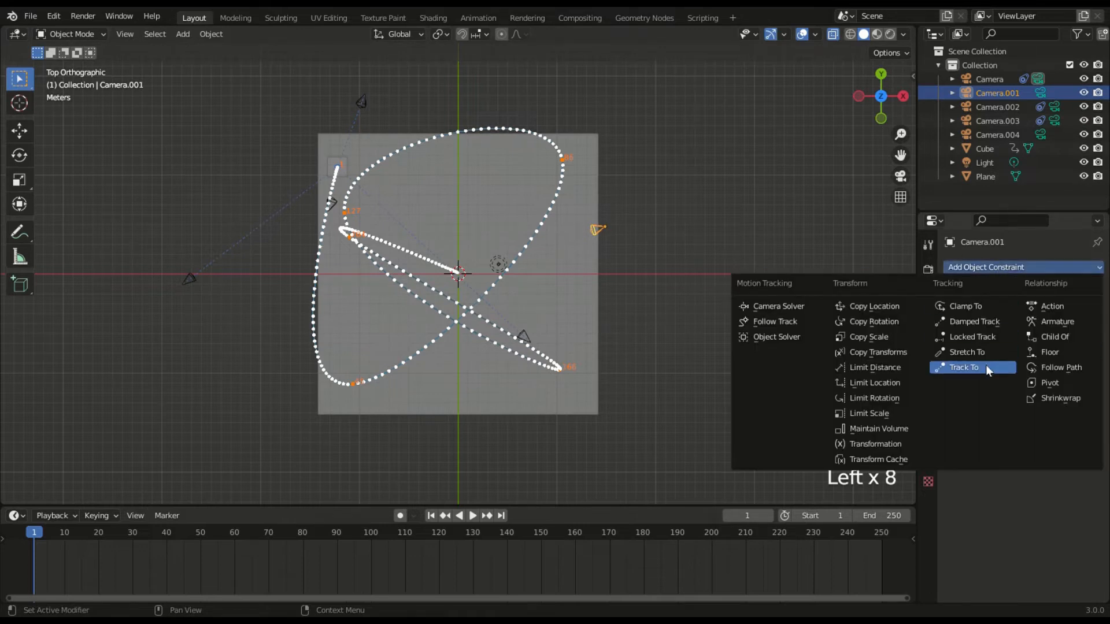
left_click_drag(995, 367, 961, 368)
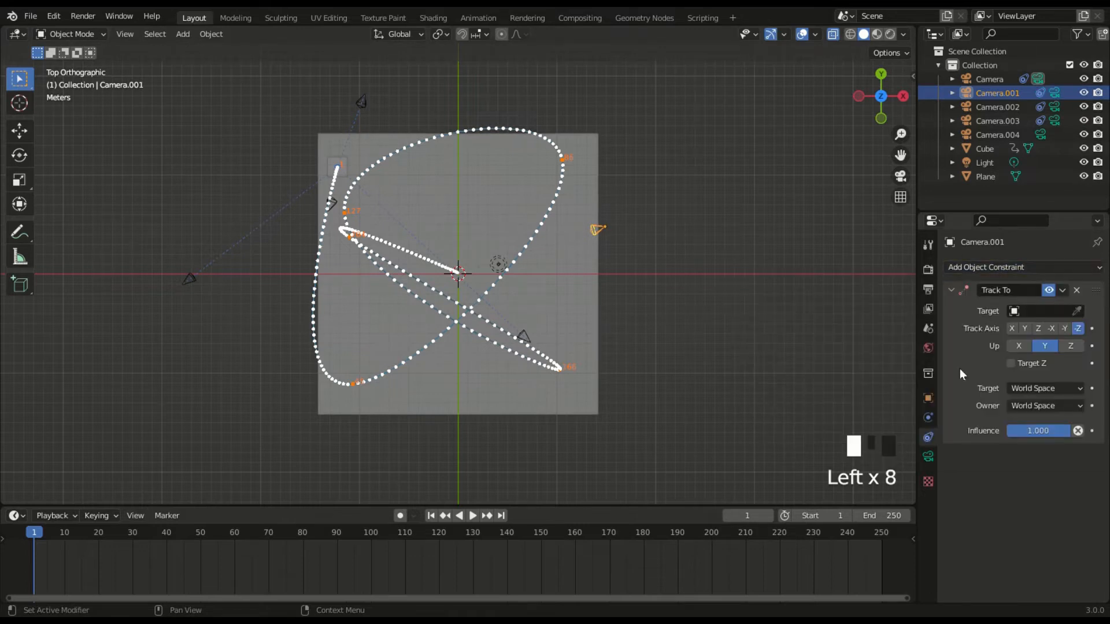
left_click(1077, 313)
left_click(341, 168)
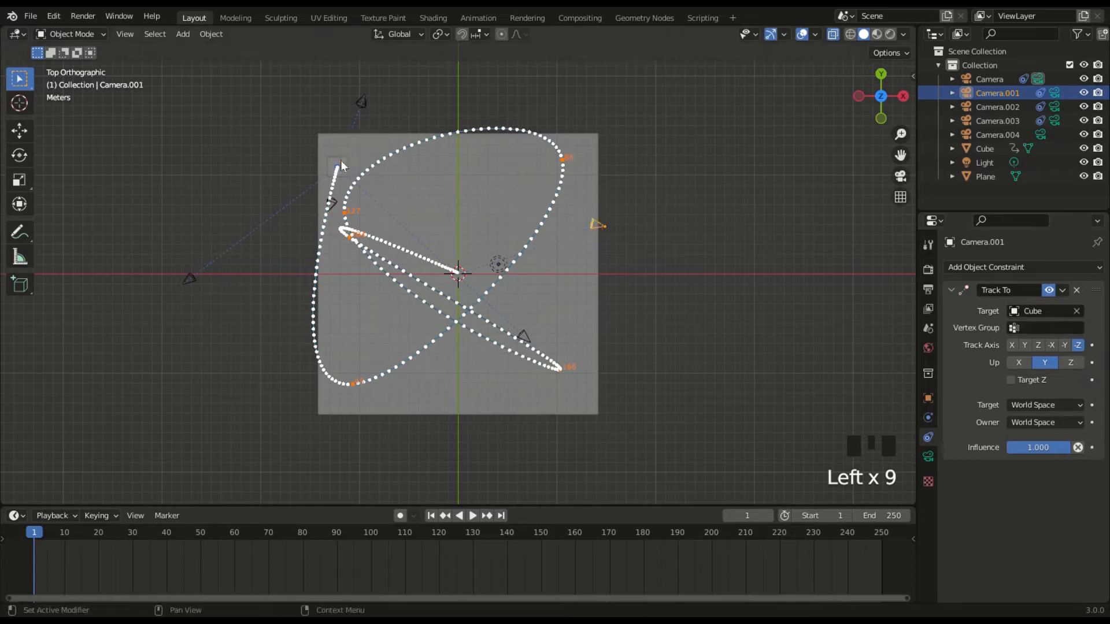
- Rotate Camera.004 near the cube's start by about -7° and add a Child Of constraint with the Cube as target
left_click(327, 204)
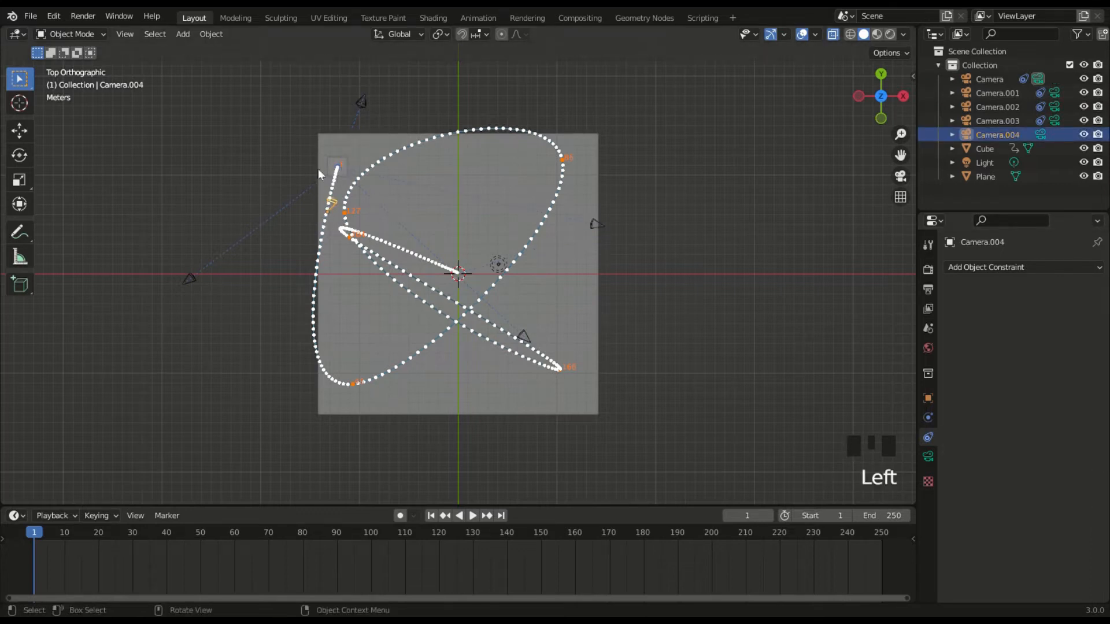
key("r")
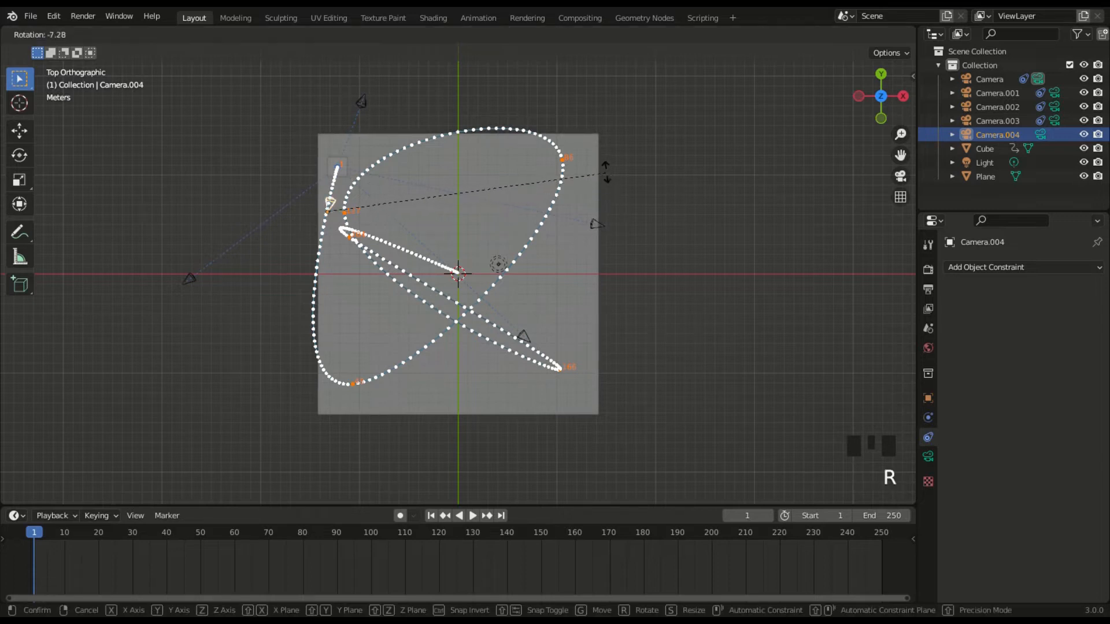
left_click(606, 172)
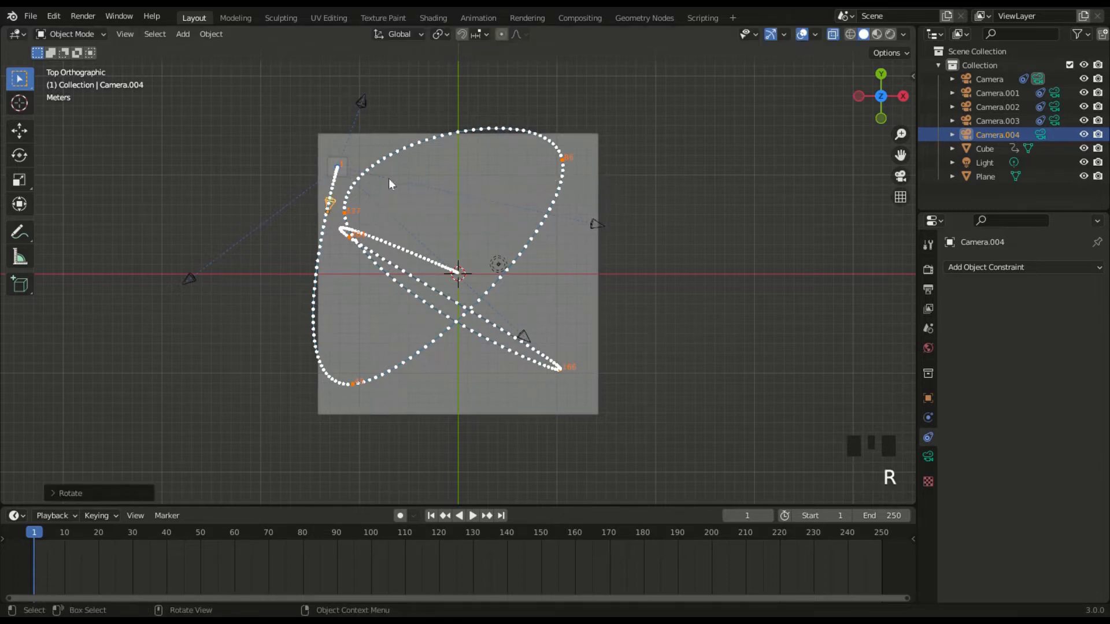
left_click(969, 266)
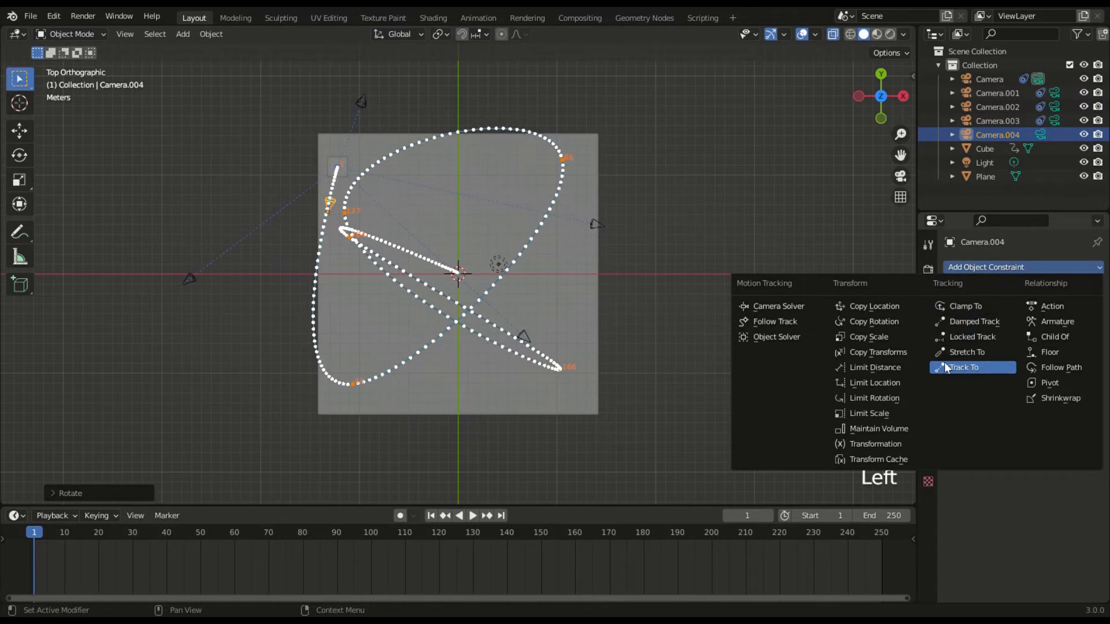
left_click(1054, 339)
left_click(1077, 311)
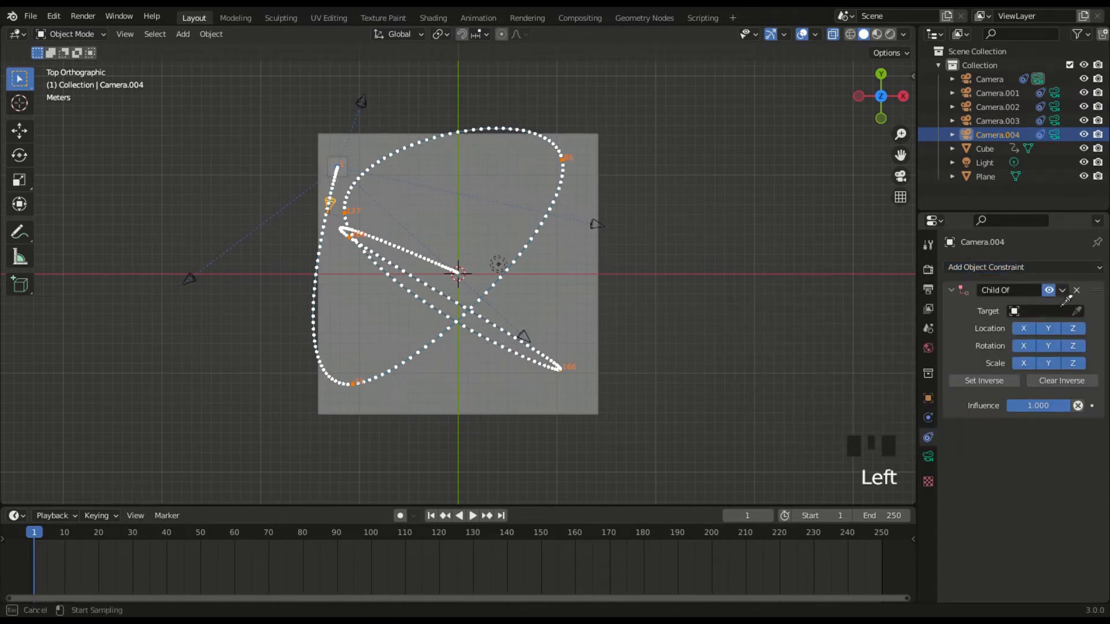
left_click(340, 168)
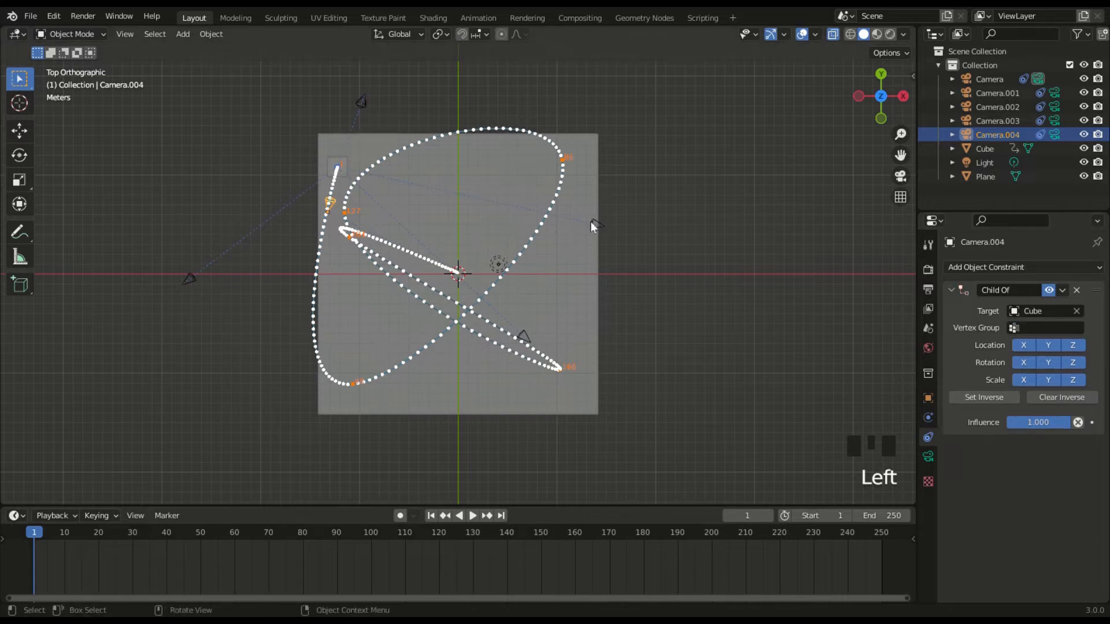
- In the left side view, lower Camera.004, Camera.001 and Camera.003 to just above the plane
left_click(859, 96)
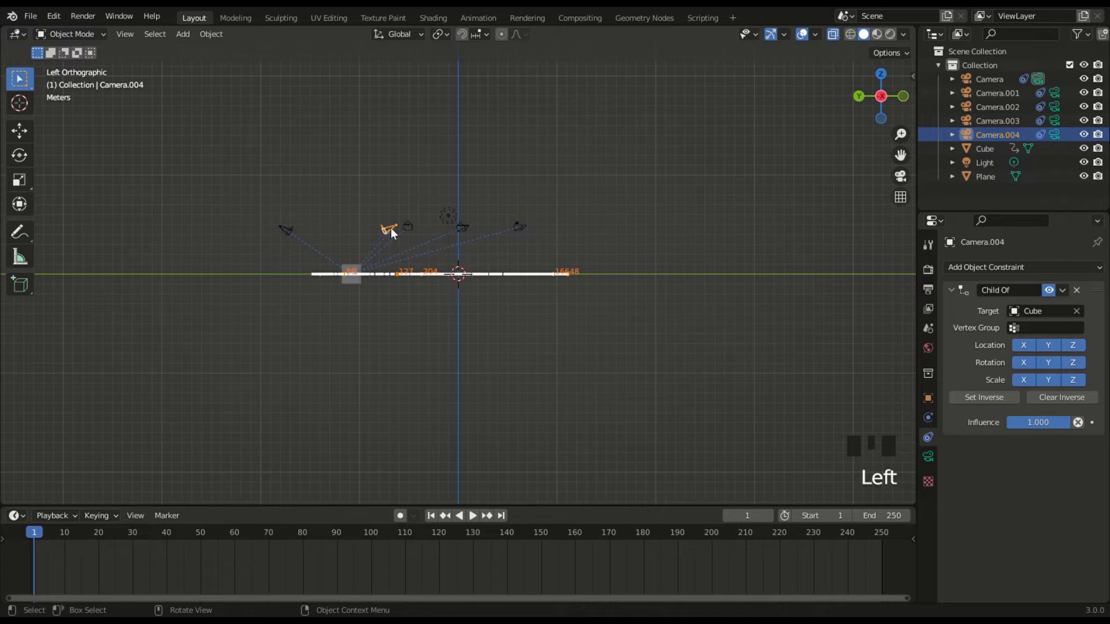
key("g")
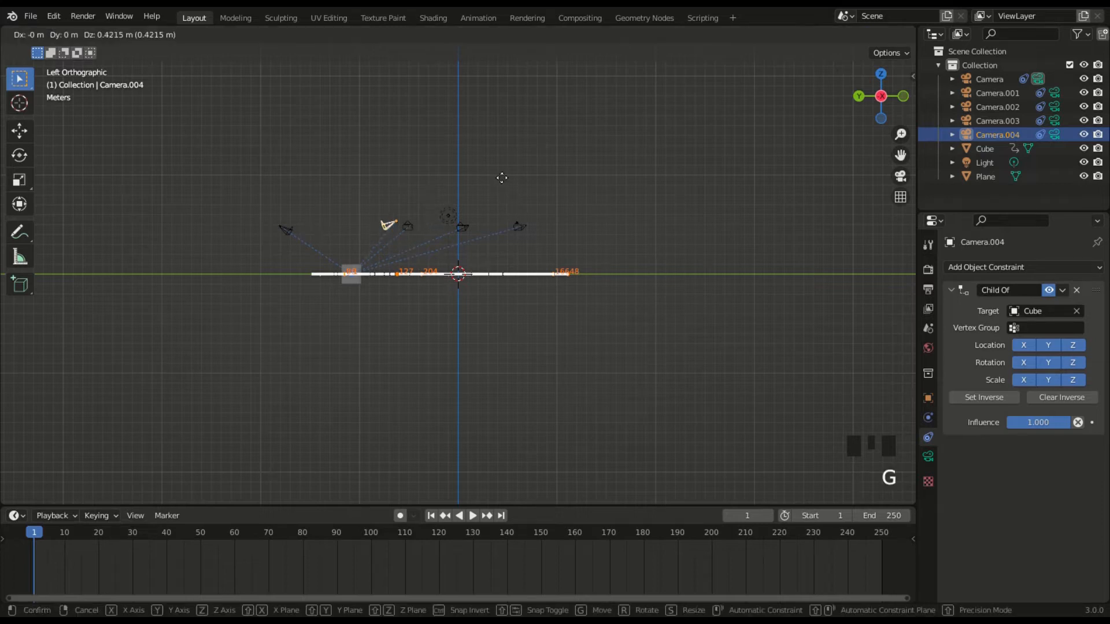
left_click(491, 210)
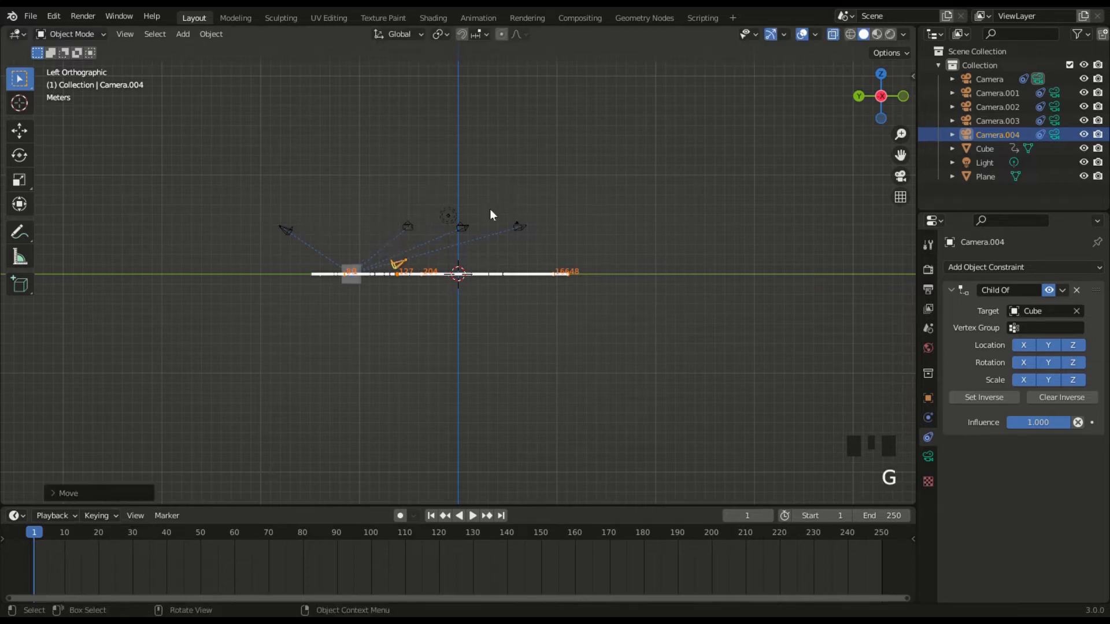
left_click(414, 227)
key("g")
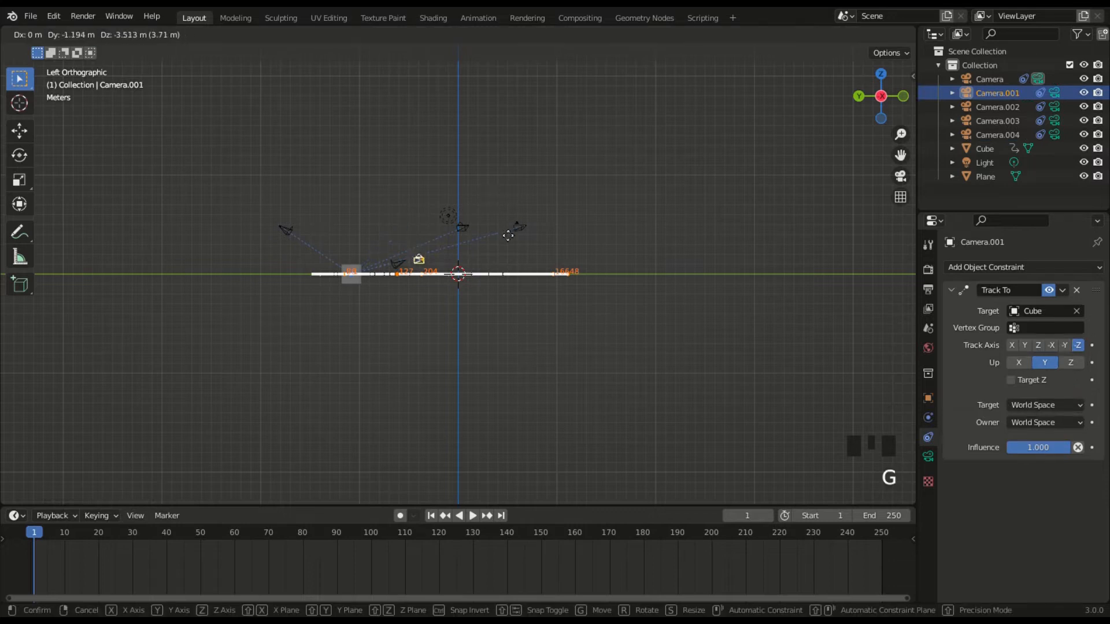
left_click(502, 237)
left_click(460, 227)
key("g")
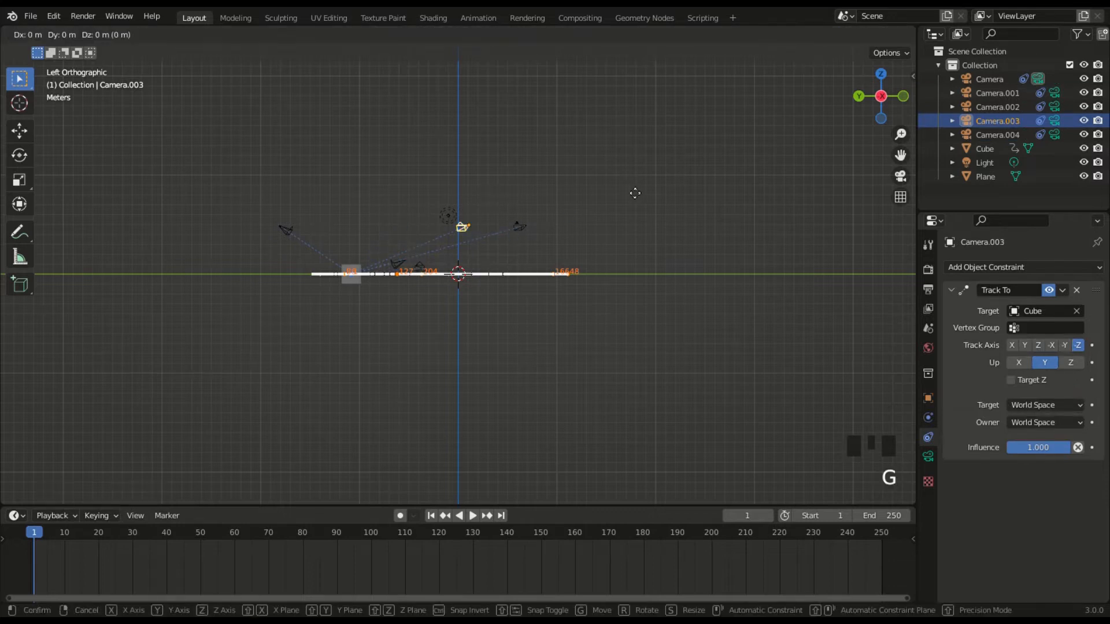
left_click(634, 218)
- Raise Camera.002 high above the plane and shift it farther out in the +Y direction
left_click(289, 230)
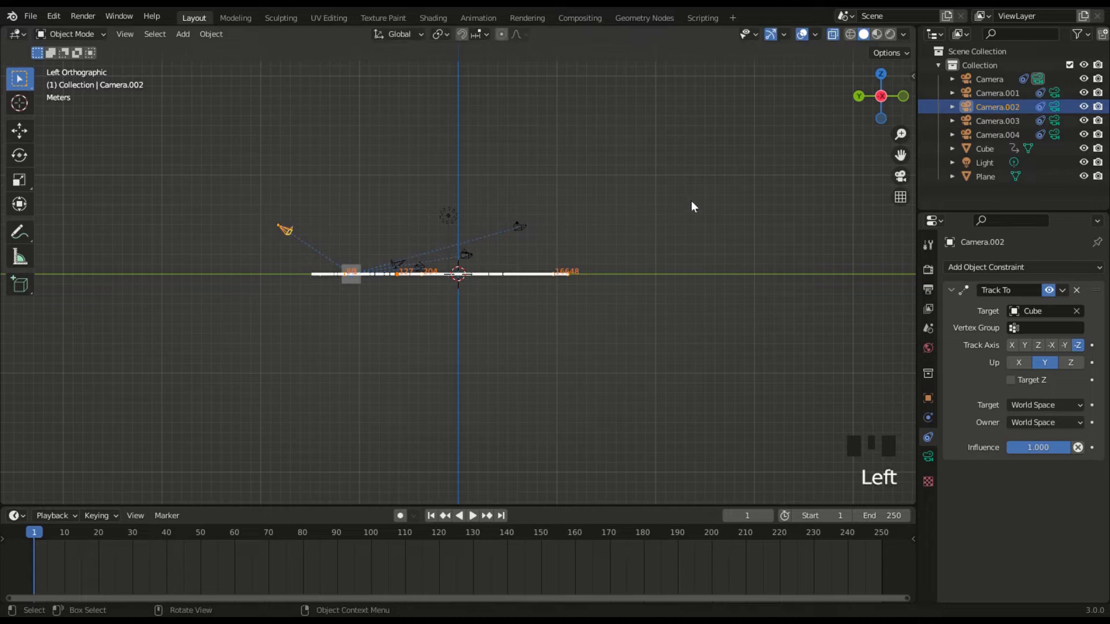
key("g")
left_click(557, 87)
- Make Camera.001 the active camera, look through it and turn off X-ray display
middle_click_drag(591, 230, 499, 288)
scroll(636, 183, "down", 1)
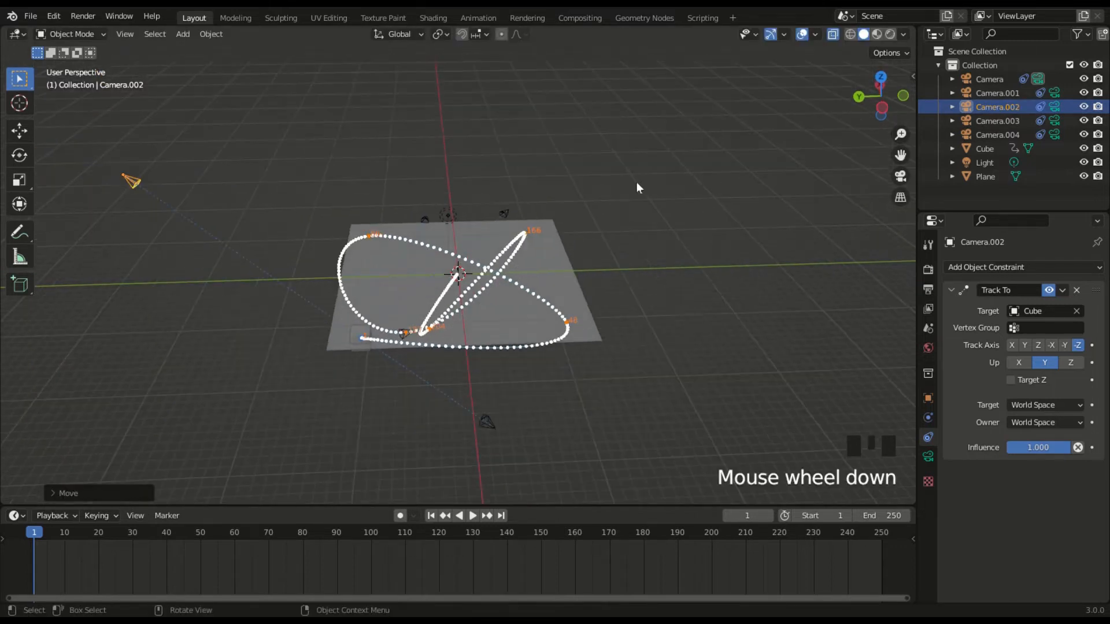
left_click(425, 222)
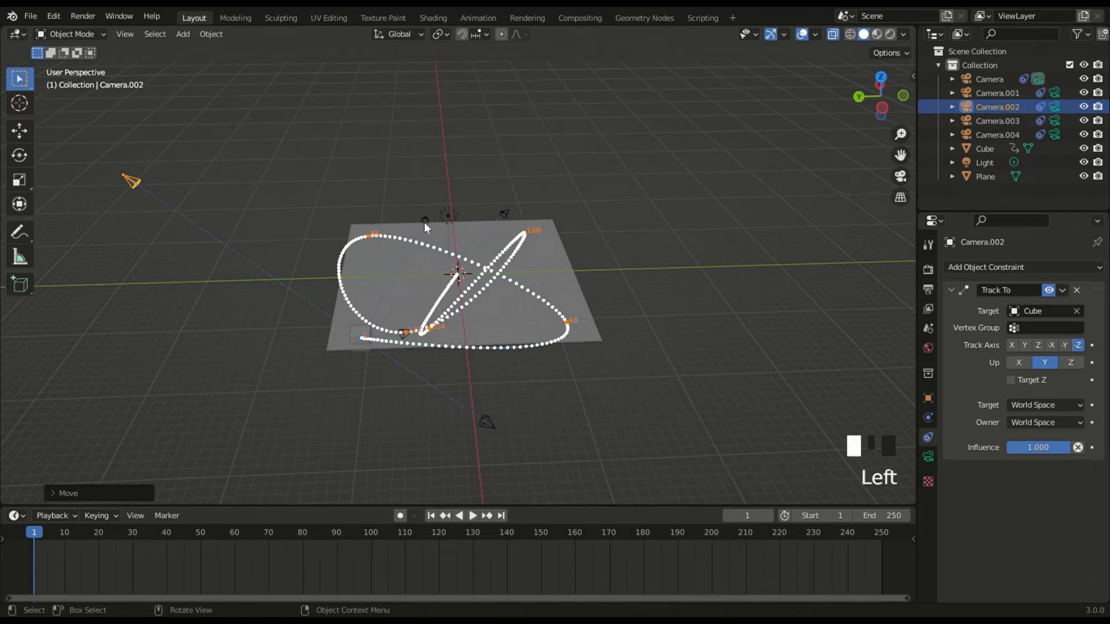
left_click(426, 215)
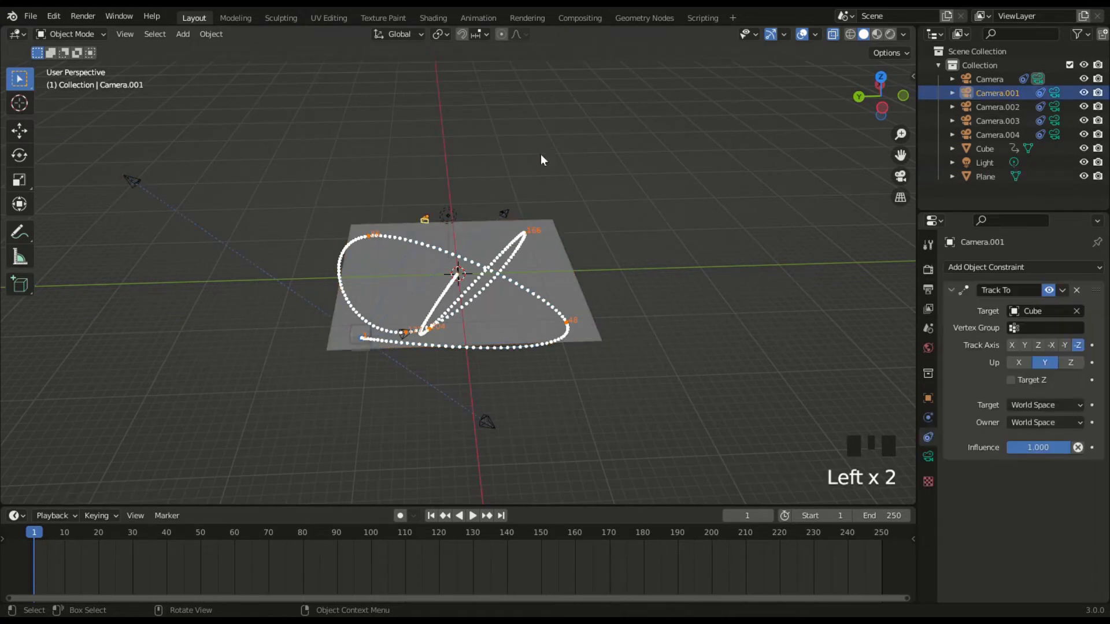
key("ctrl+KP_0")
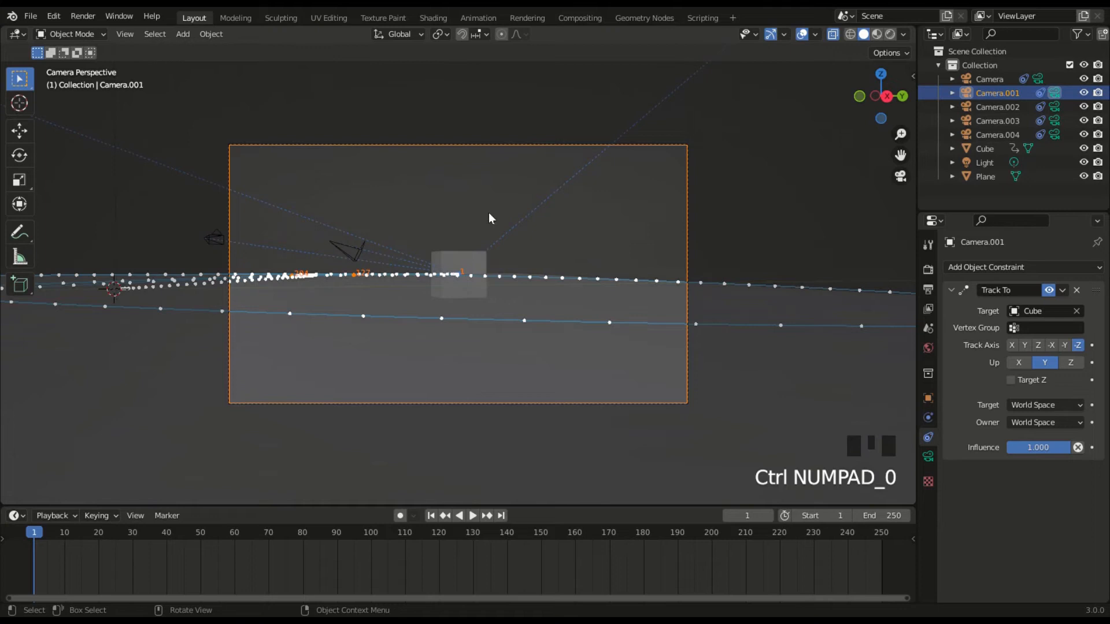
left_click(832, 35)
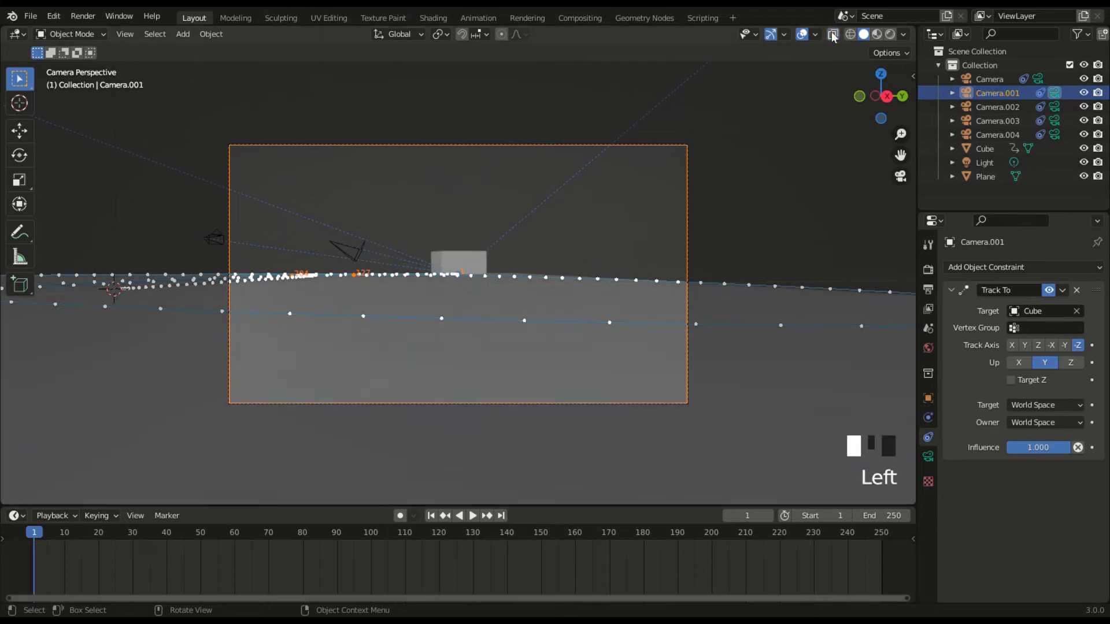
- Make Camera.003 the active camera, check its view of the cube and return to the free view
middle_click_drag(634, 228, 635, 228)
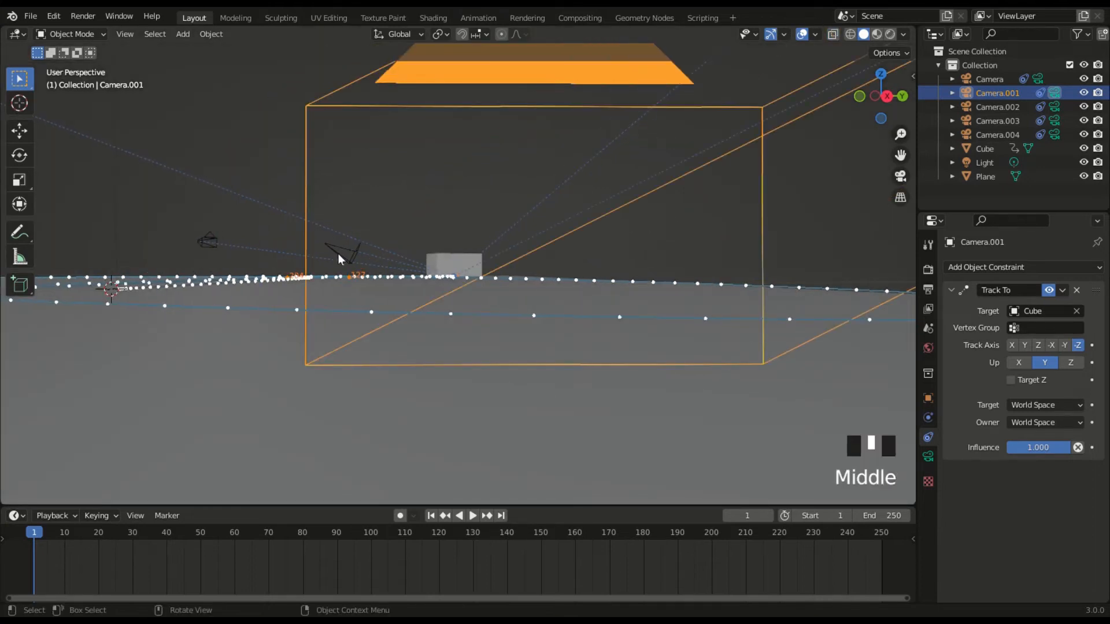
left_click(209, 240)
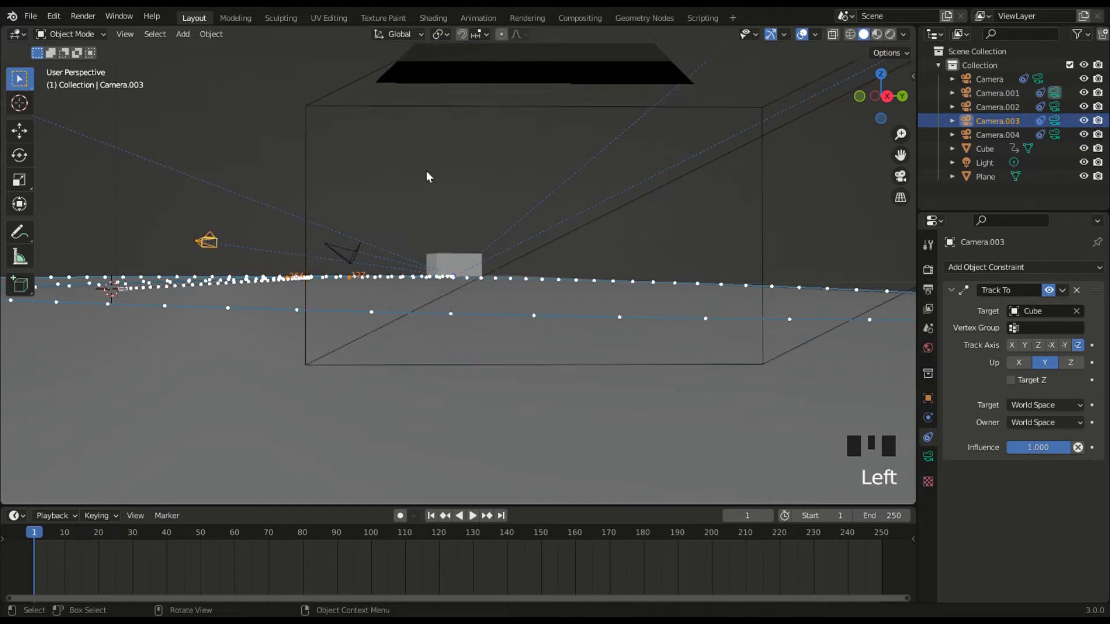
key("ctrl+KP_0")
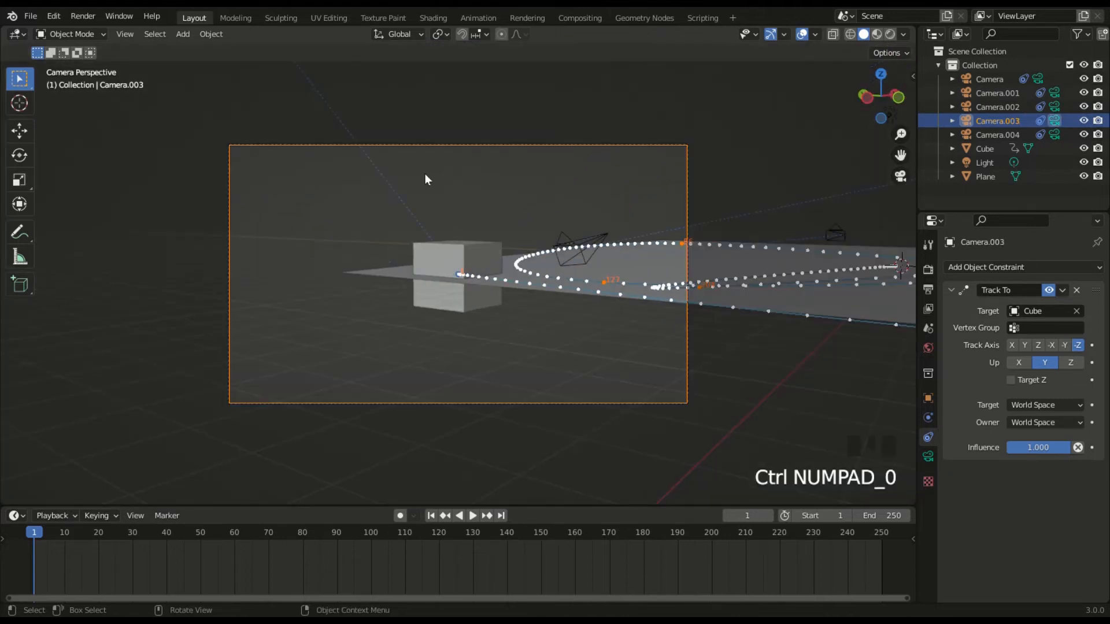
key("KP_0")
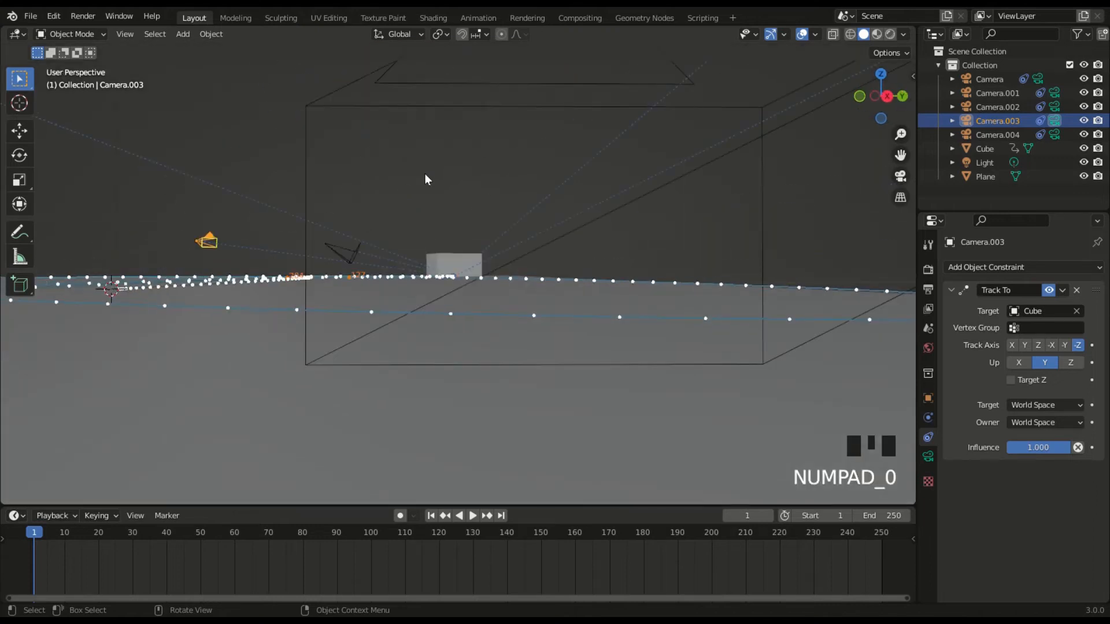
- Select Camera.004 beside the cube and make it the active camera, looking through it
middle_click_drag(411, 151, 446, 203)
scroll(448, 177, "down", 4)
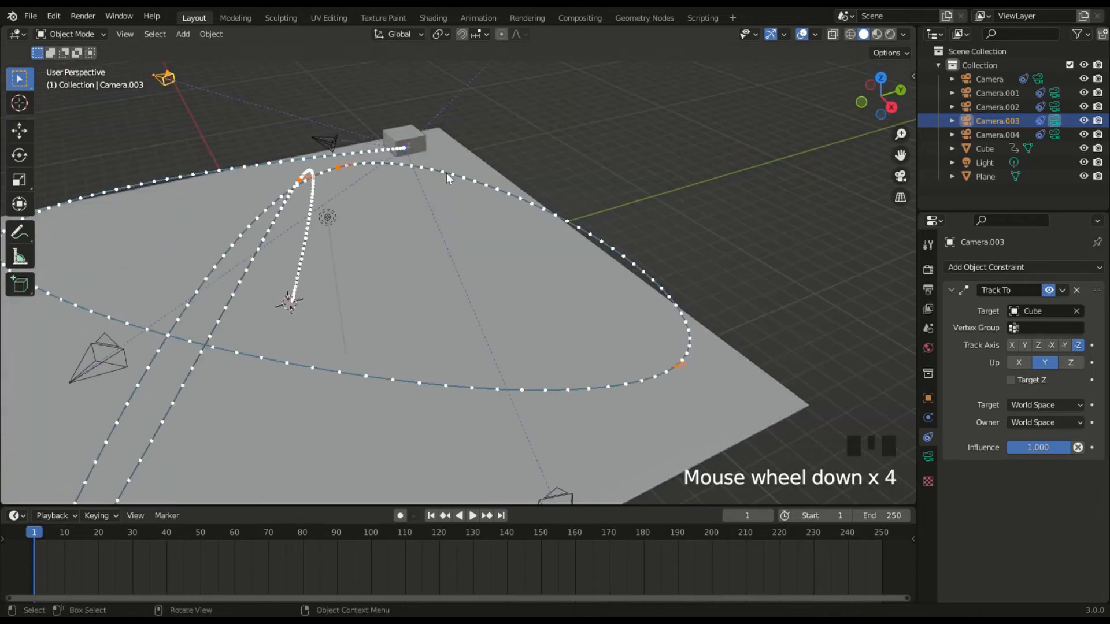
scroll(450, 172, "down", 3)
left_click(365, 189)
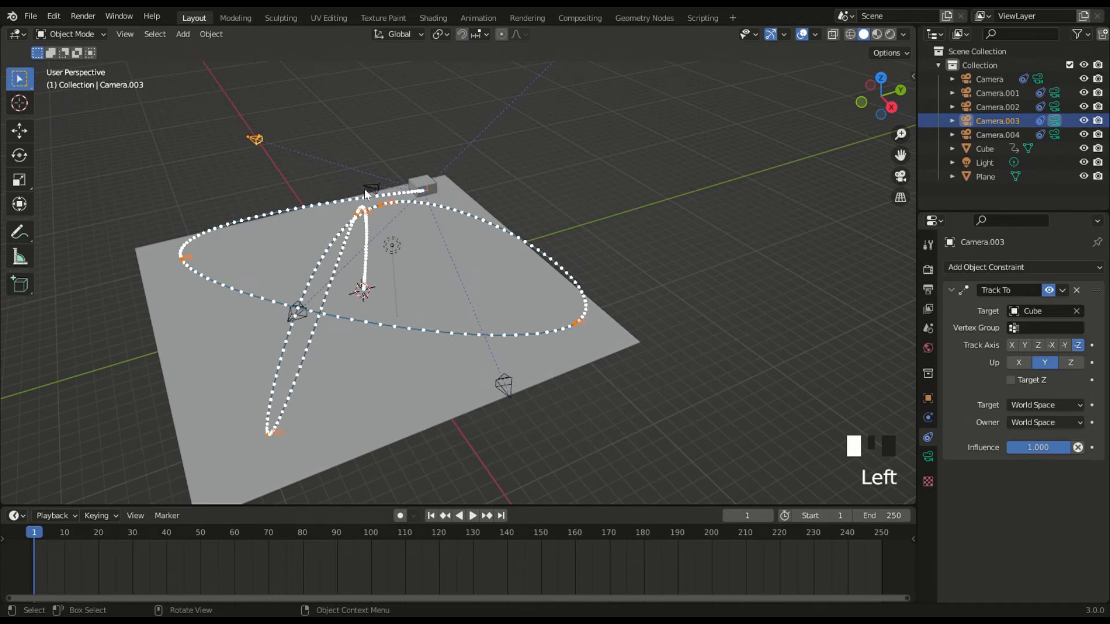
left_click(367, 186)
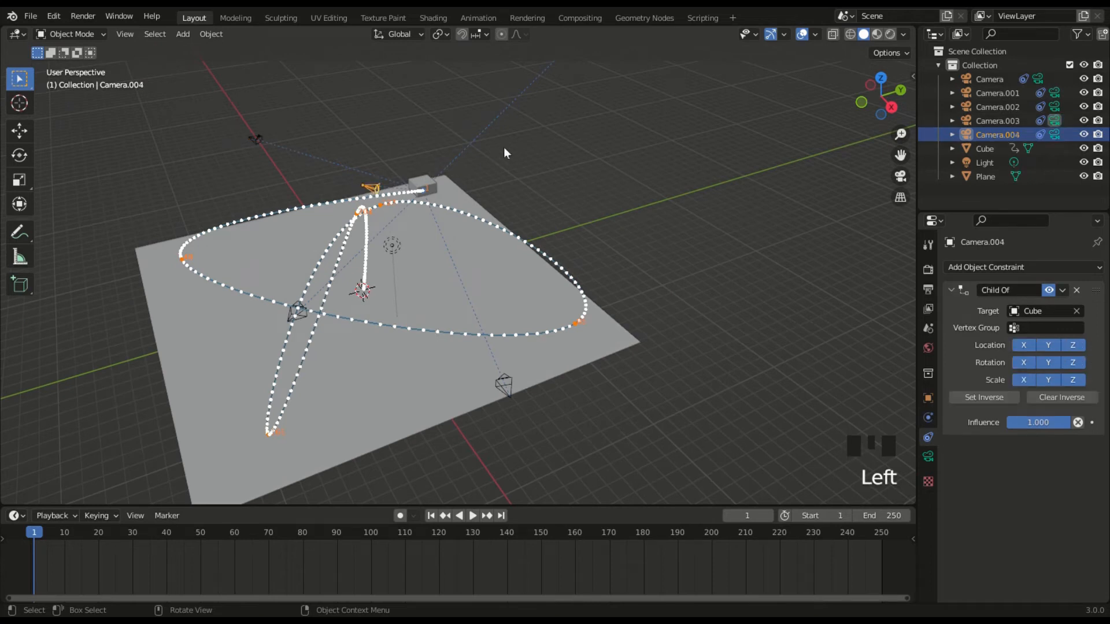
key("ctrl+KP_0")
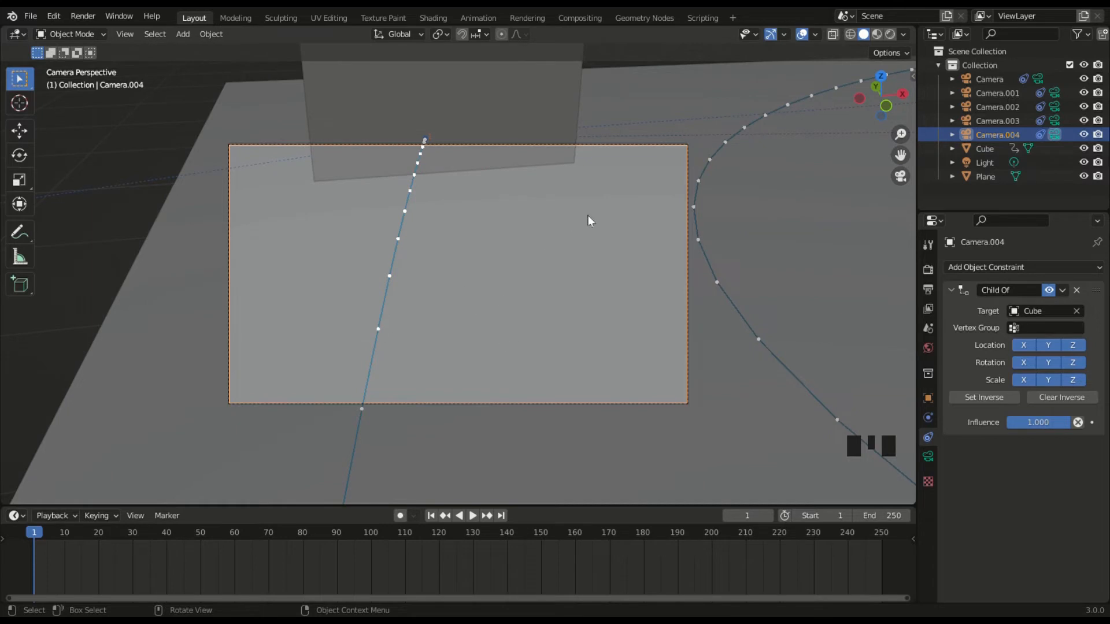
- Rotate Camera.004 freely until the cube sits fully inside its frame, and return to the free view
key("r")
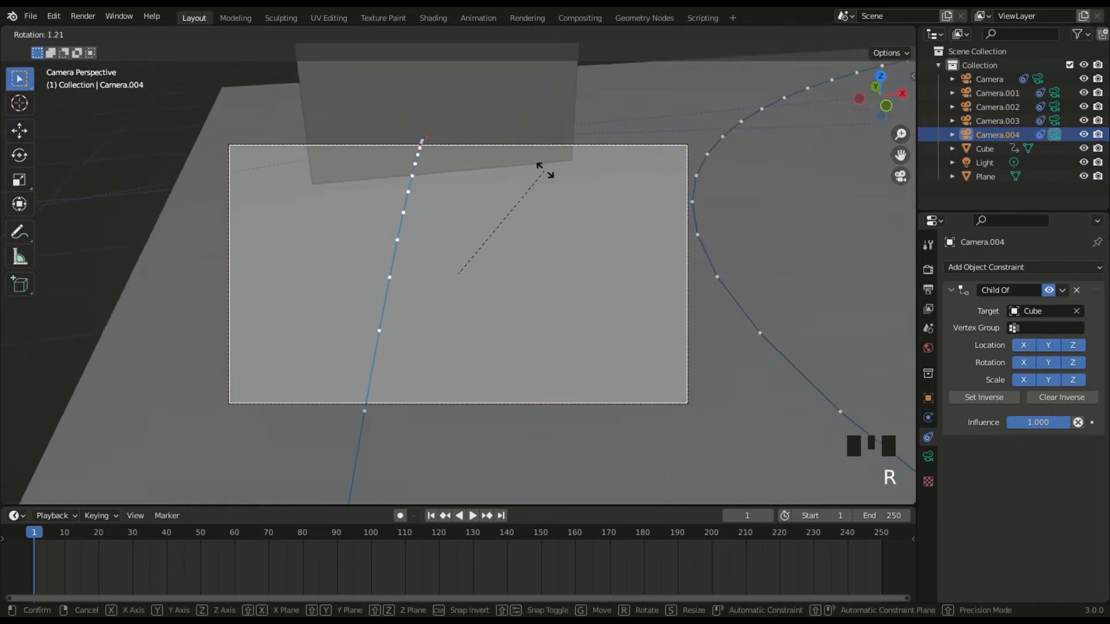
left_click(544, 167)
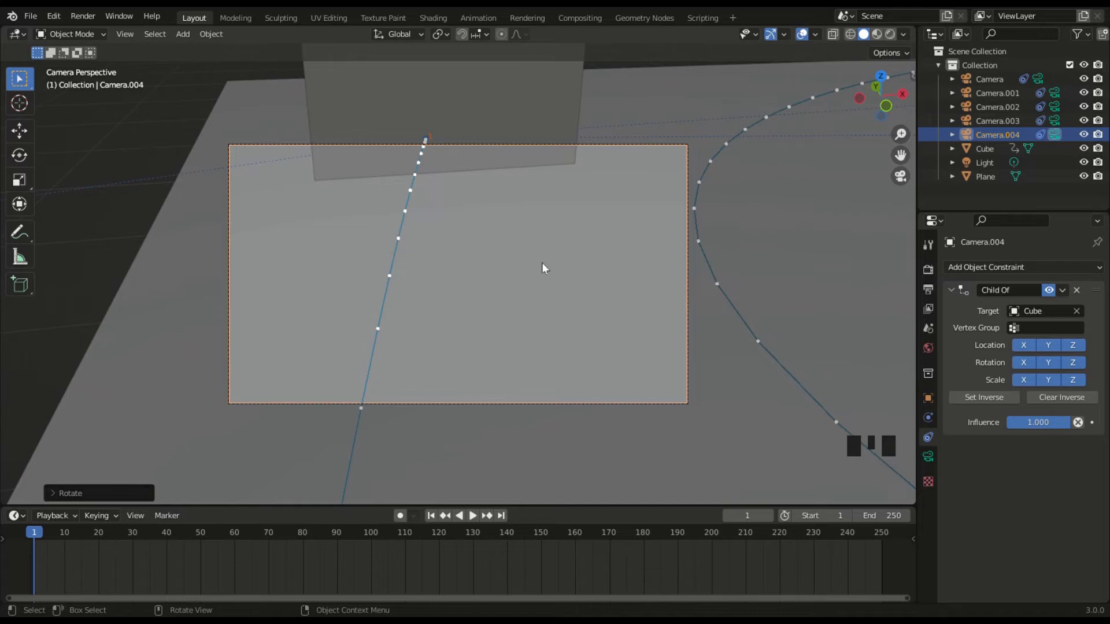
key("r")
key("r")
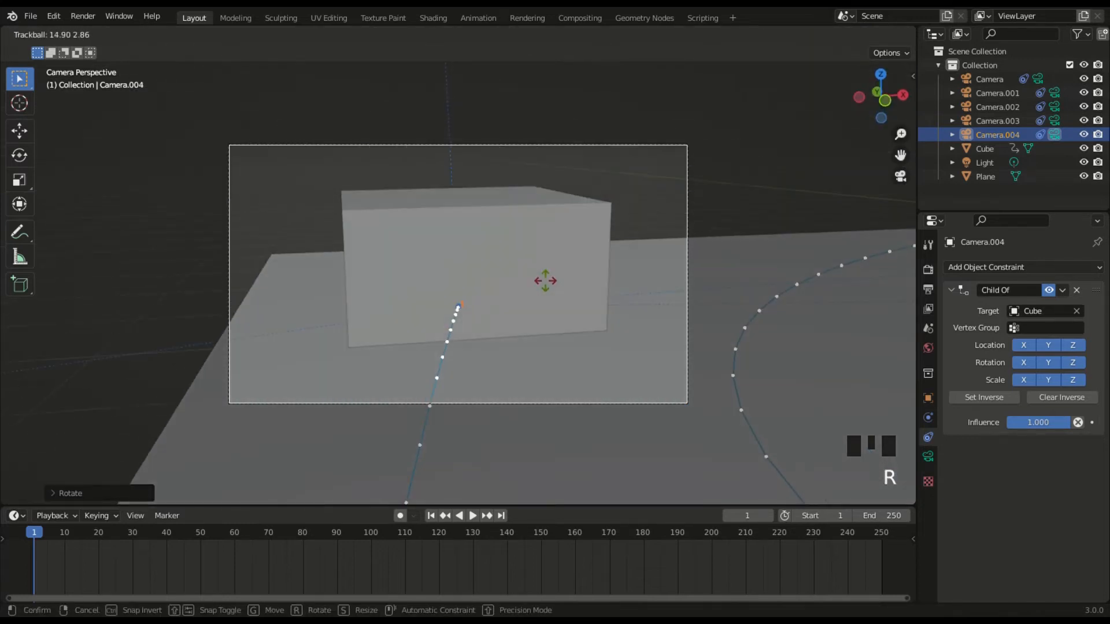
left_click(546, 281)
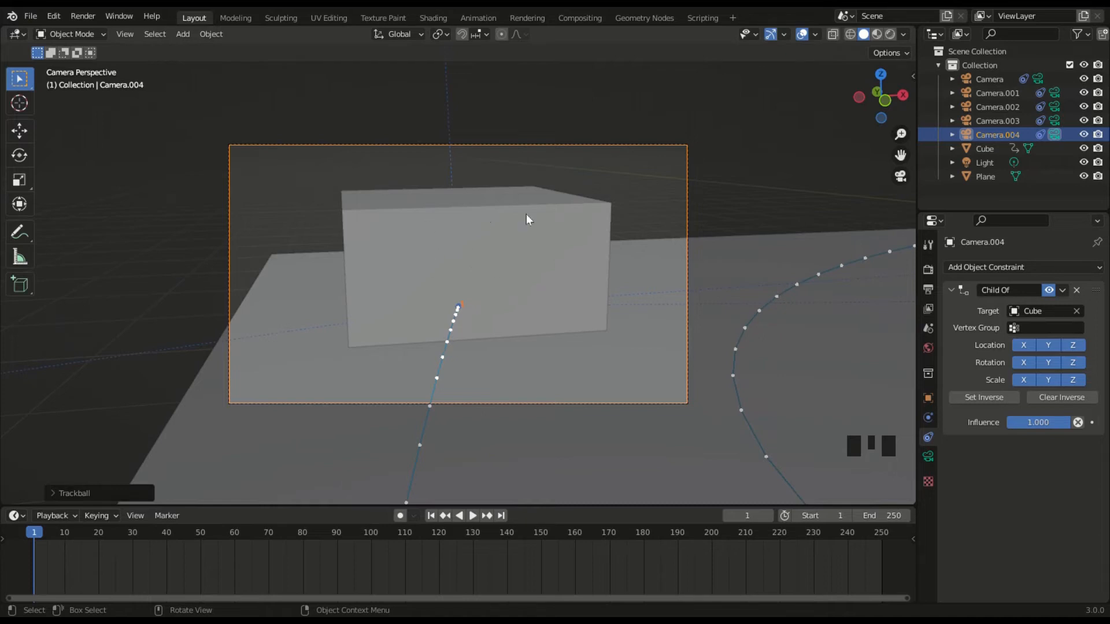
key("KP_0")
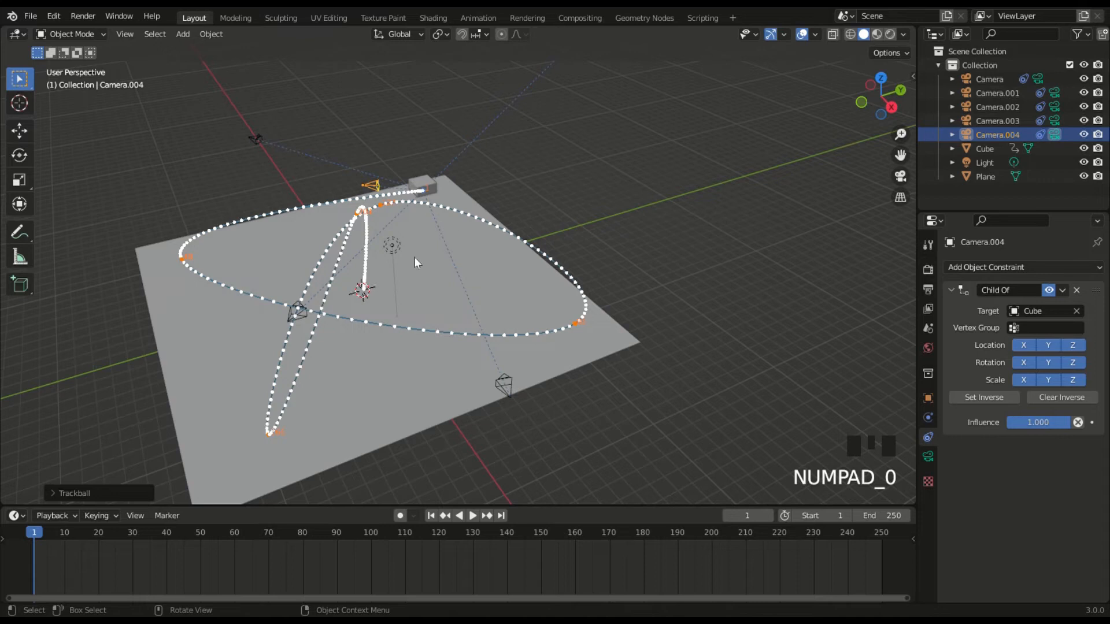
- Play the animation in the free view to check how the cameras follow the cube, and return to frame 1
key("space")
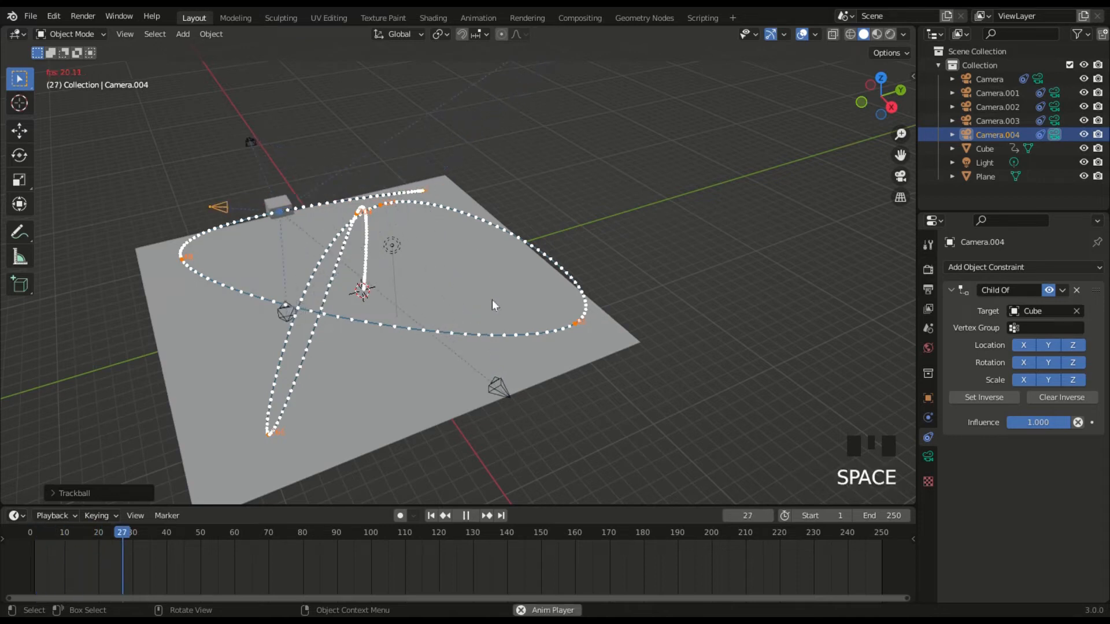
scroll(491, 298, "down", 3)
scroll(494, 283, "up", 2)
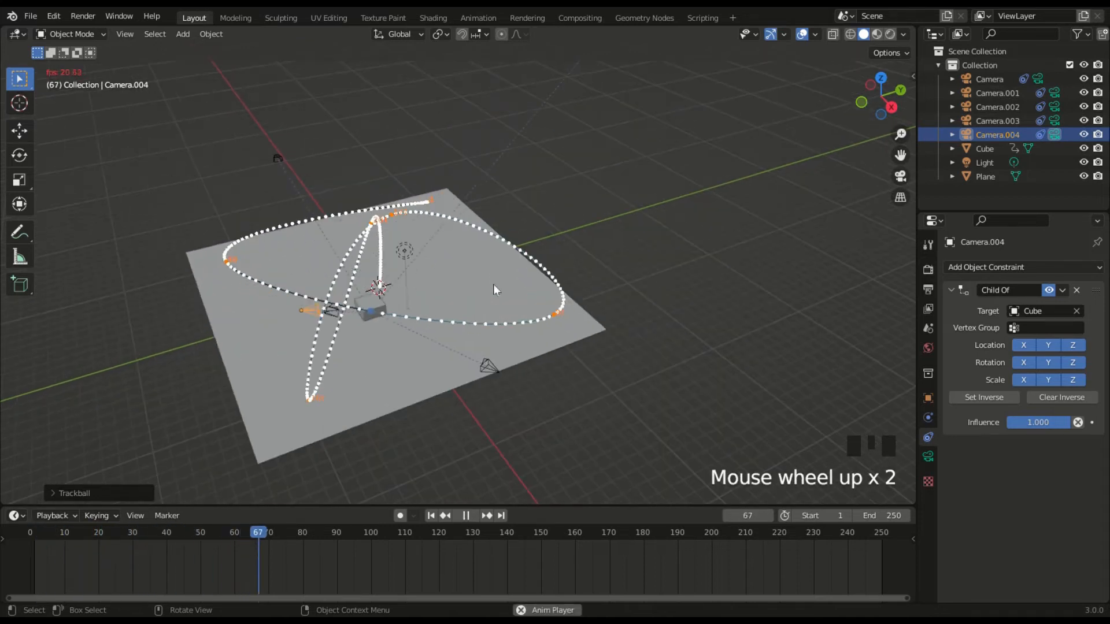
key("space")
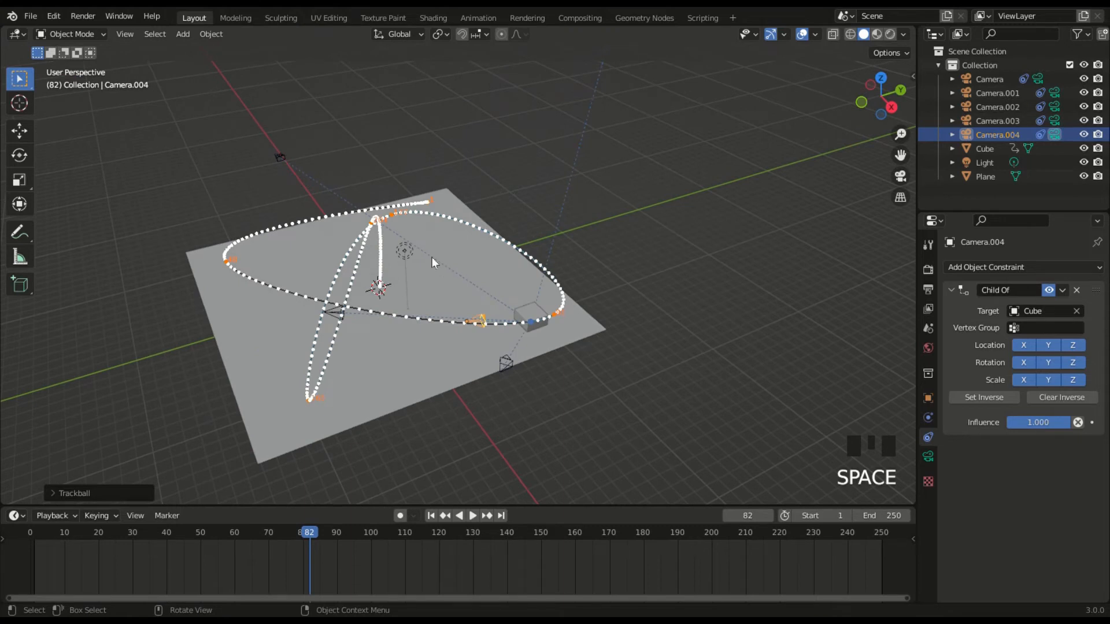
key("shift+Left")
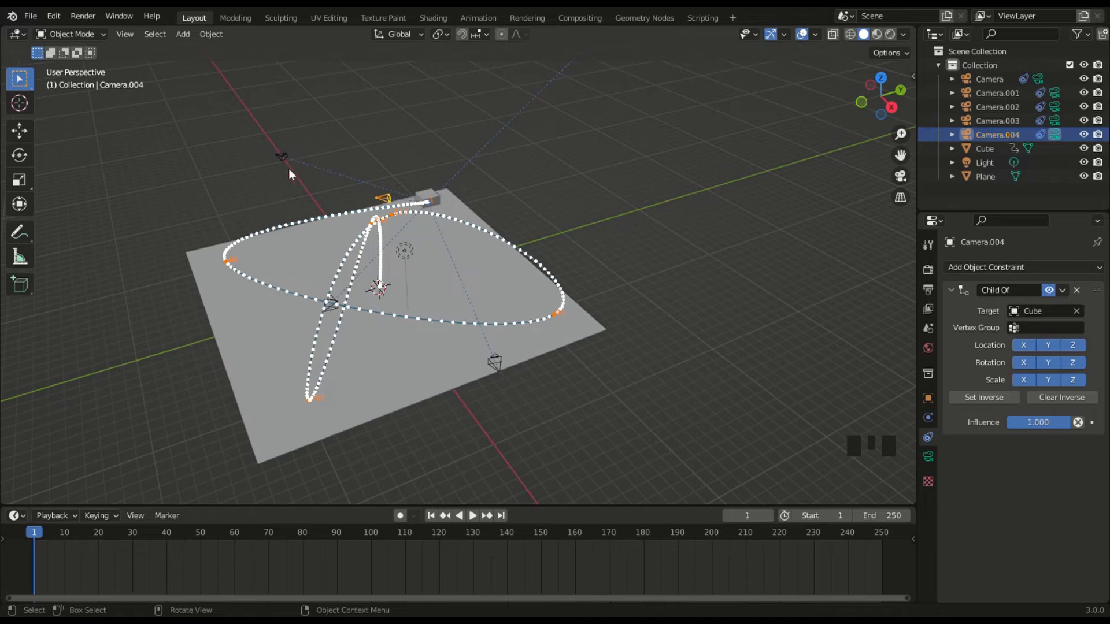
- Select Camera.003, enlarge the timeline area and bind the camera to a marker at frame 1
left_click(277, 155)
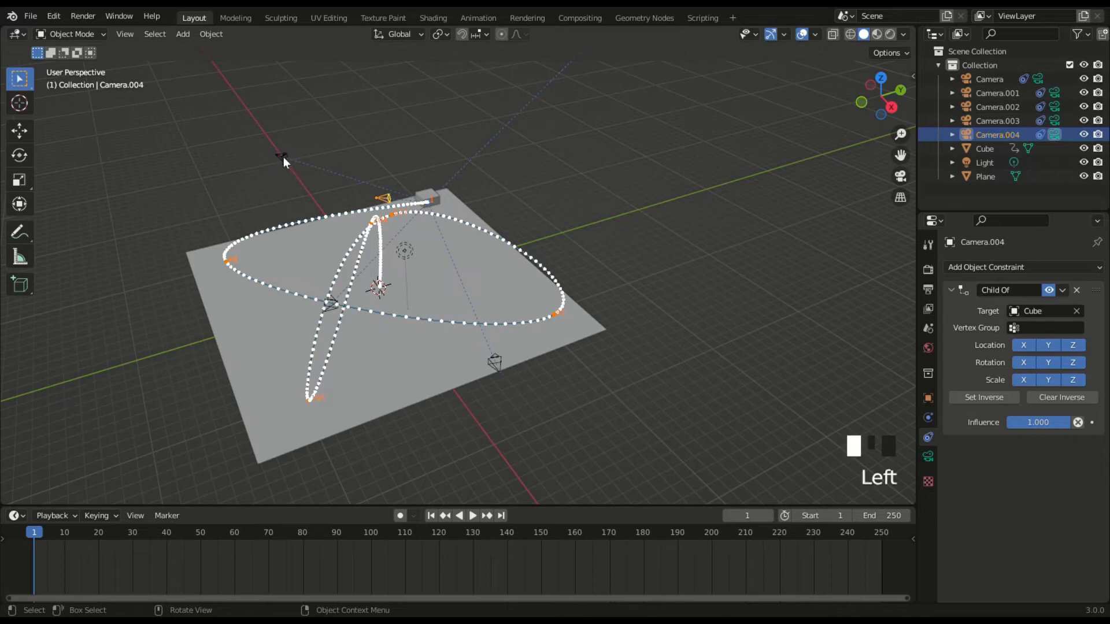
left_click(282, 157)
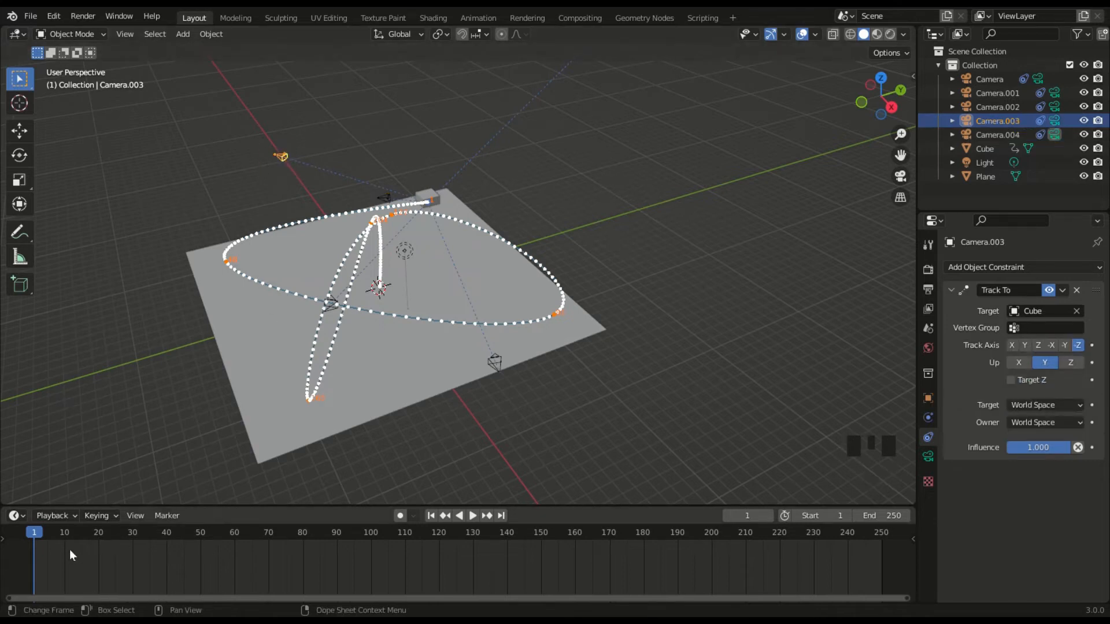
left_click(211, 502)
left_click_drag(211, 508, 216, 467)
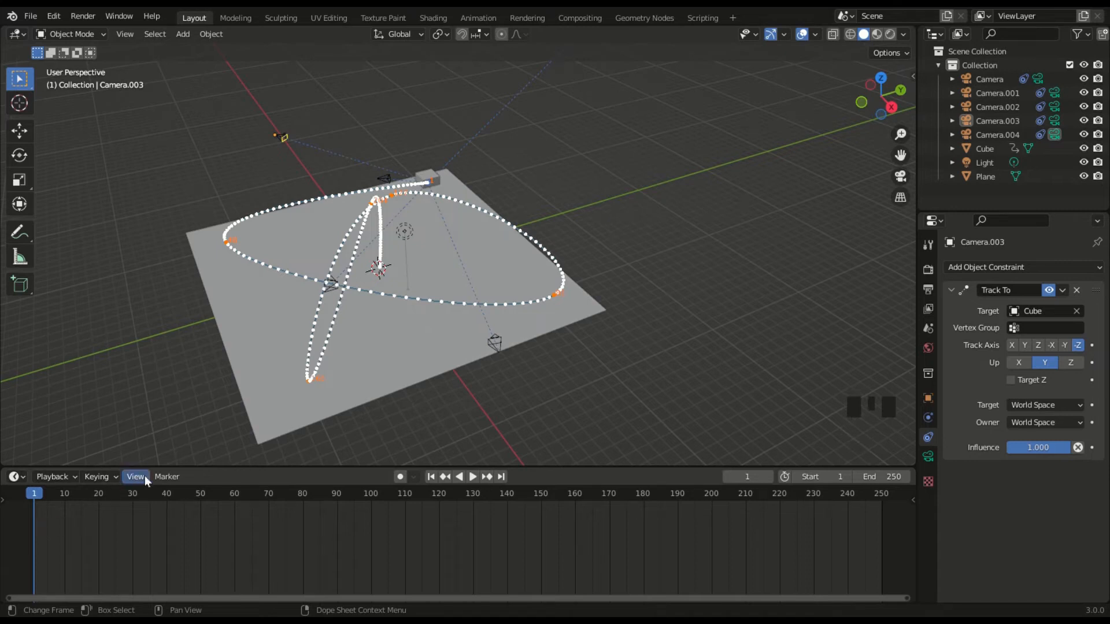
left_click(168, 477)
key("ctrl+b")
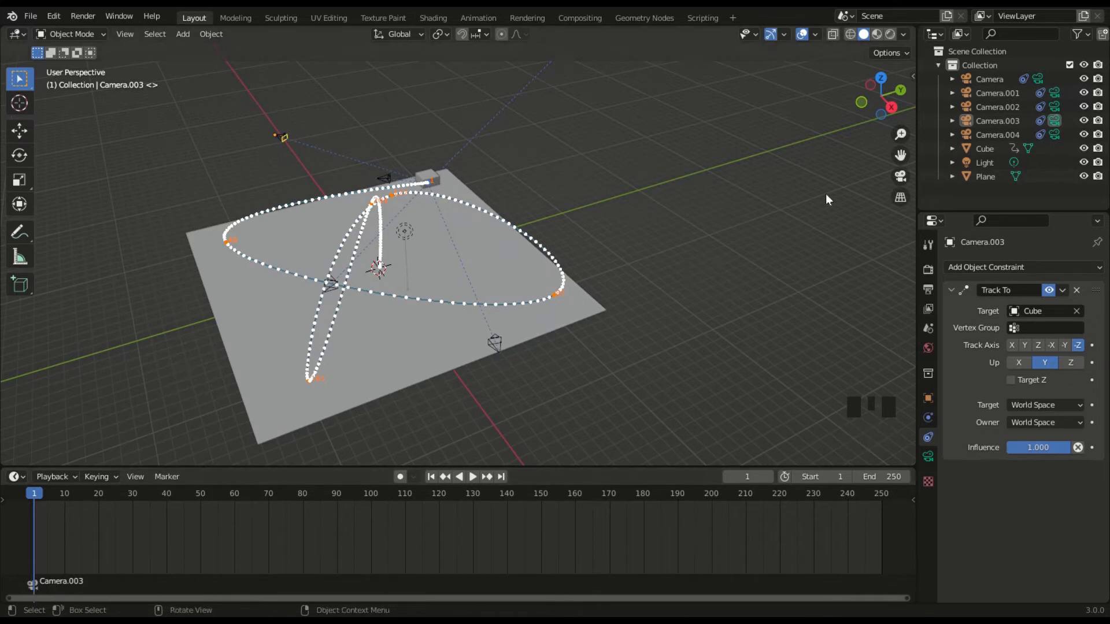
- Preview the animation through Camera.003, leave the camera view and return to frame 1
left_click(905, 181)
key("space")
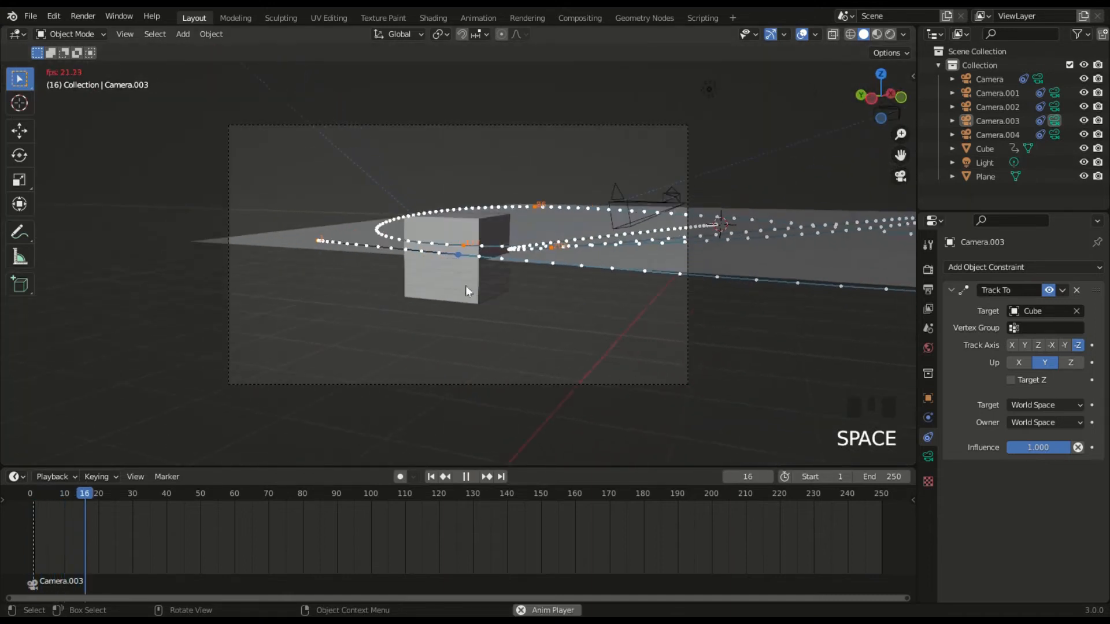
key("space")
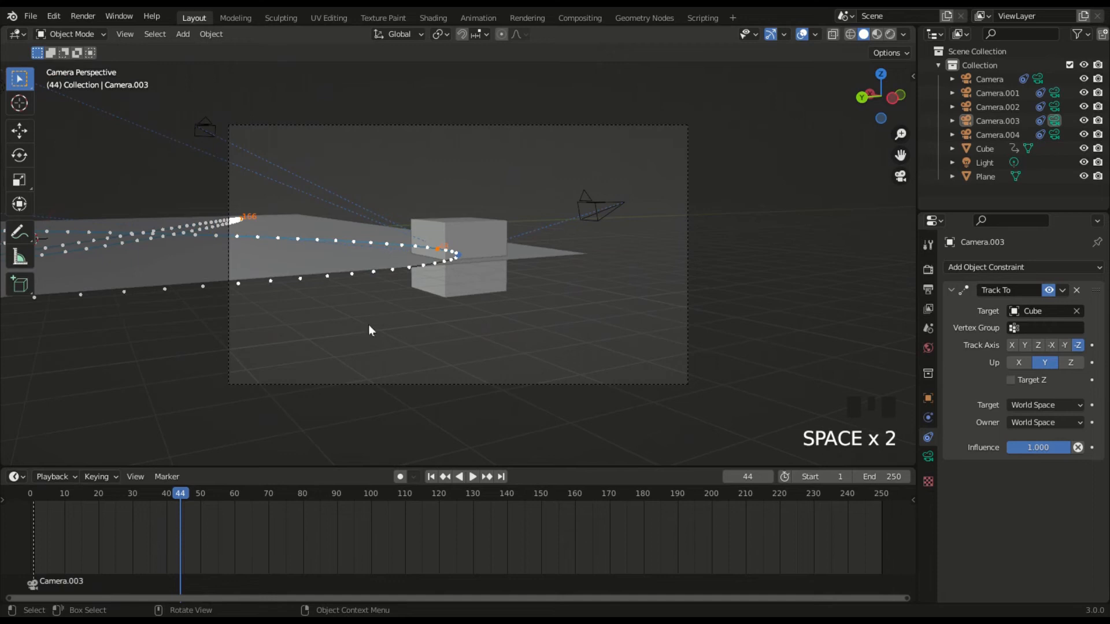
middle_click_drag(397, 317, 484, 303)
scroll(480, 296, "down", 7)
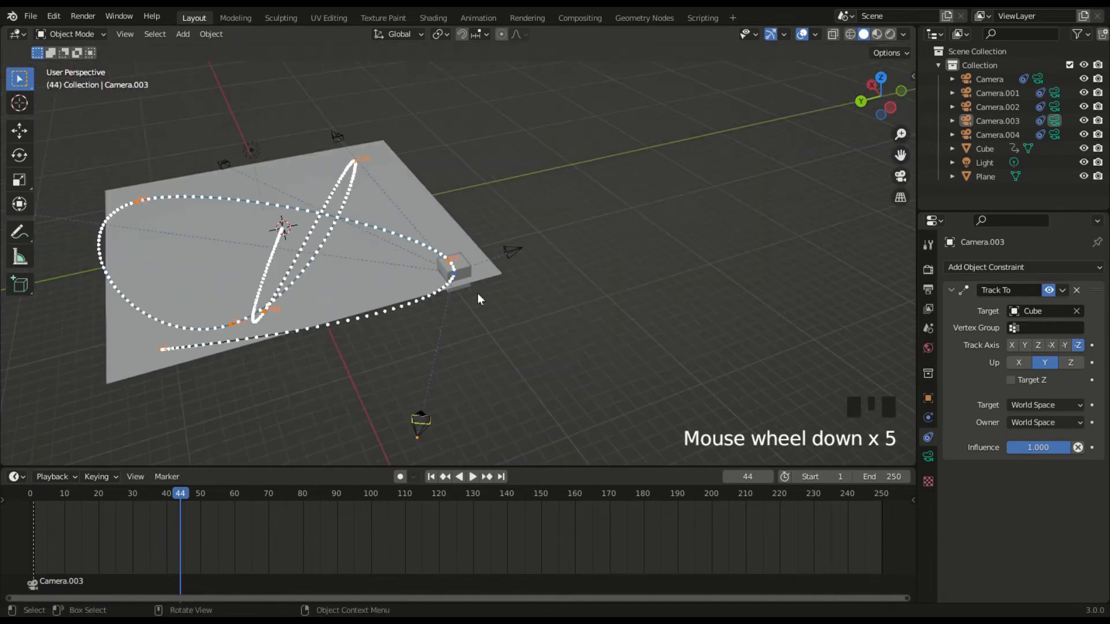
key("shift+Left")
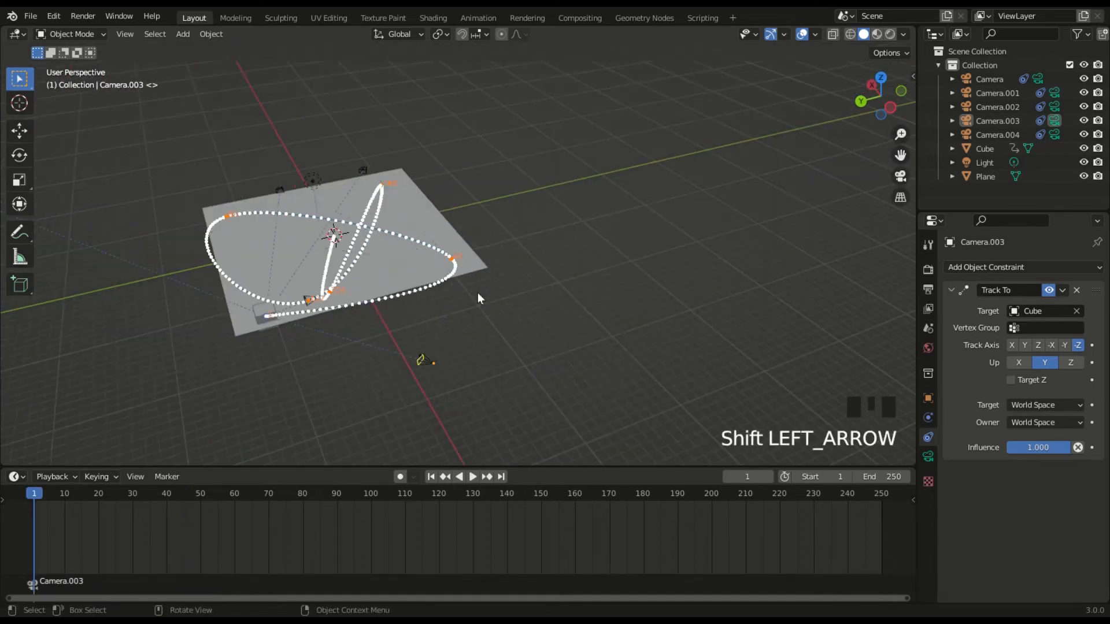
- Go to frame 53, select the camera named Camera and bind it to a marker there
middle_click_drag(466, 286, 379, 248)
key("space")
key("space")
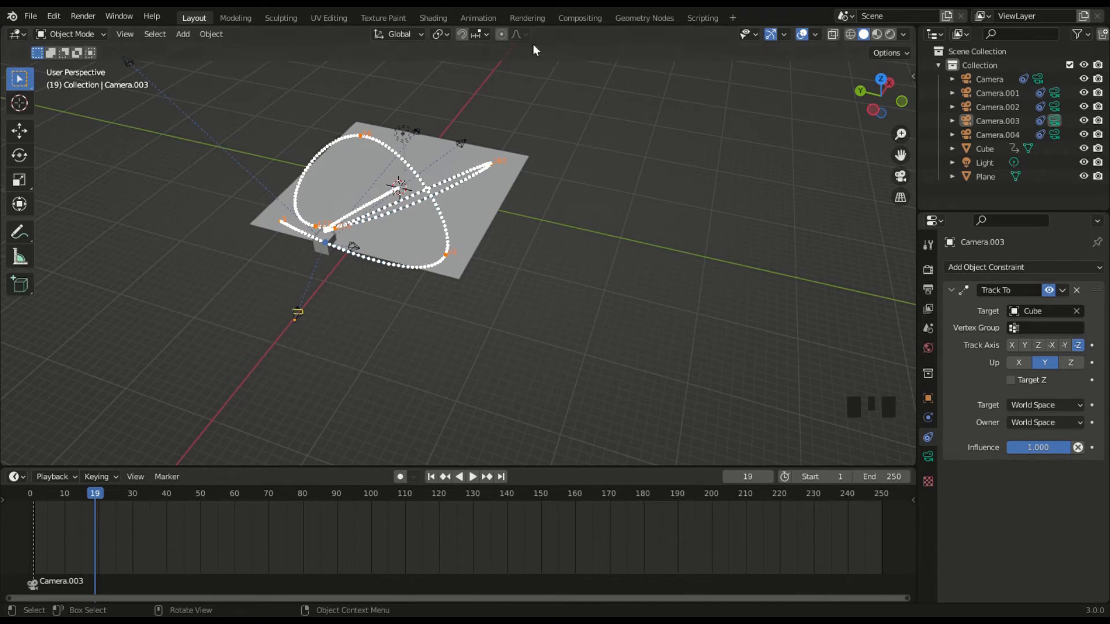
left_click_drag(102, 495, 210, 485)
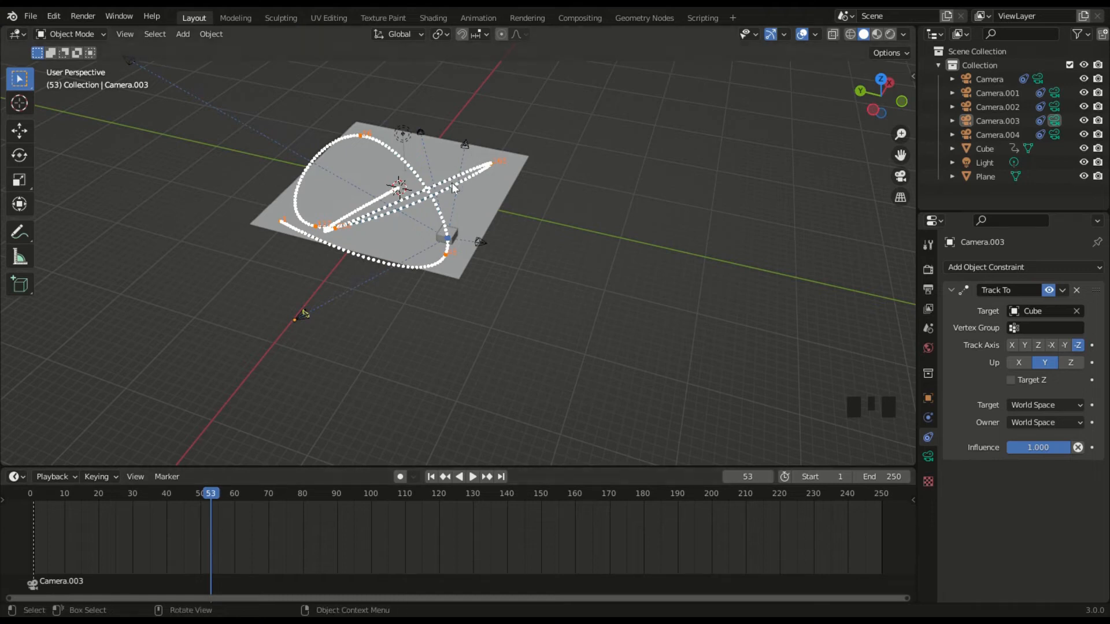
left_click(466, 145)
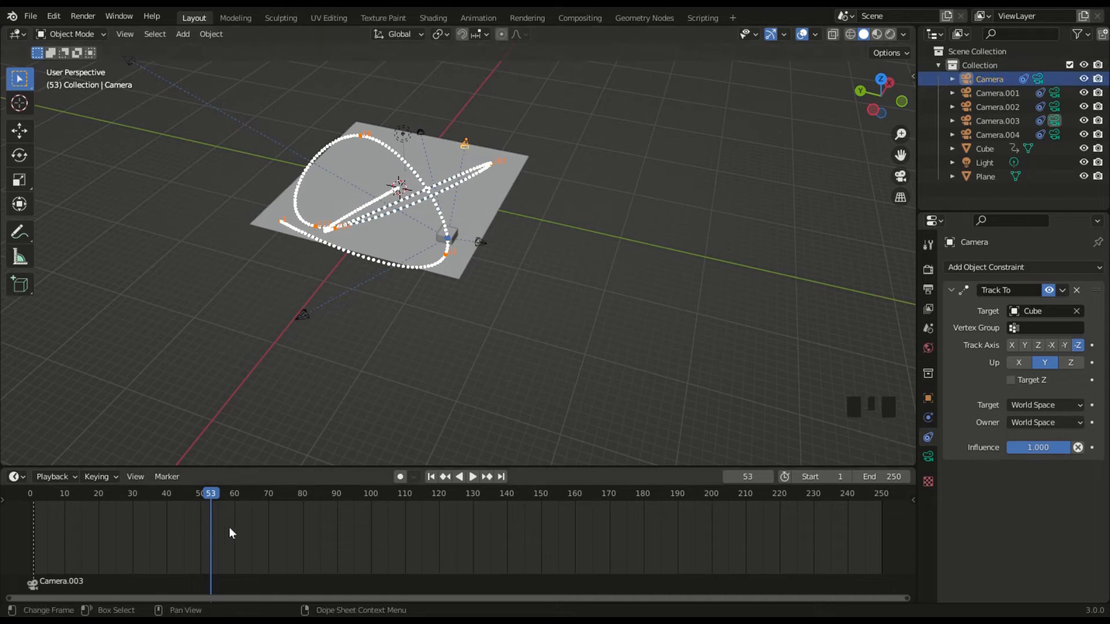
key("ctrl+b")
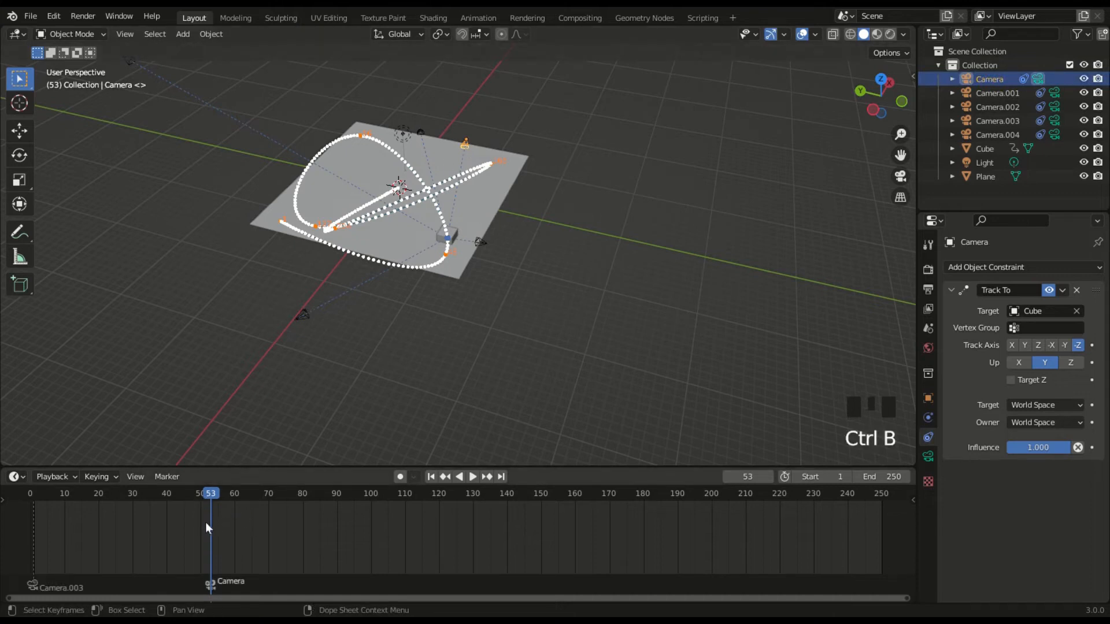
- Look through the active camera and scrub the frames around the frame 53 marker to check the camera switch
left_click_drag(210, 494, 186, 495)
left_click(900, 176)
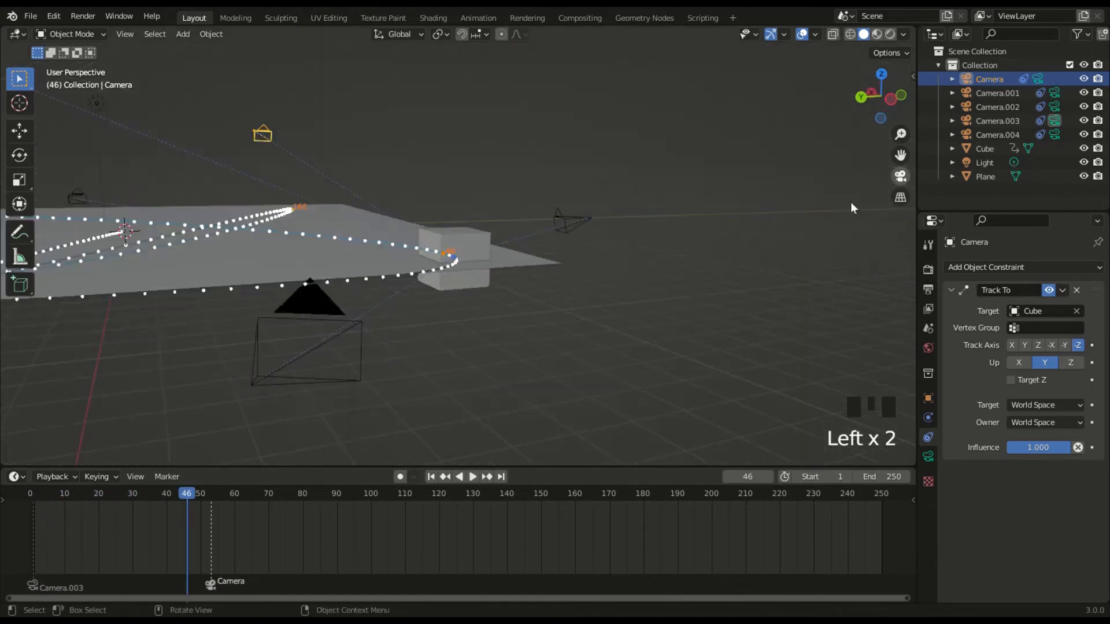
left_click(185, 495)
left_click_drag(179, 494, 113, 501)
left_click_drag(144, 509, 178, 512)
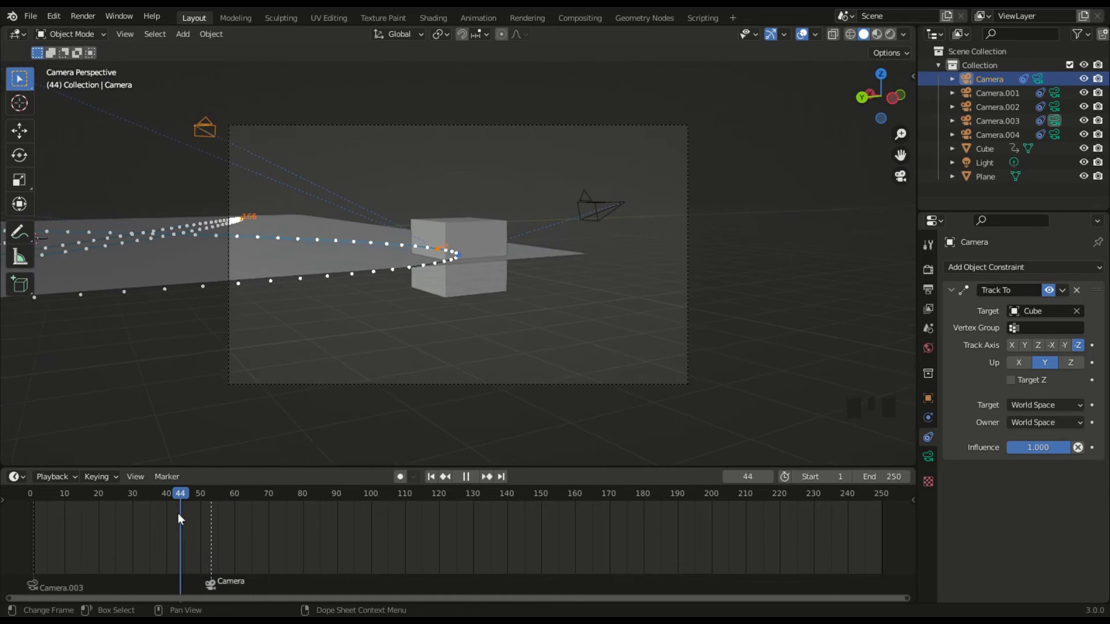
- Select Camera.001 and, in top view, move it to just outside the plane's +X/+Y corner
middle_click_drag(424, 257, 384, 284)
scroll(447, 258, "down", 3)
scroll(447, 258, "down", 1)
scroll(386, 269, "down", 2)
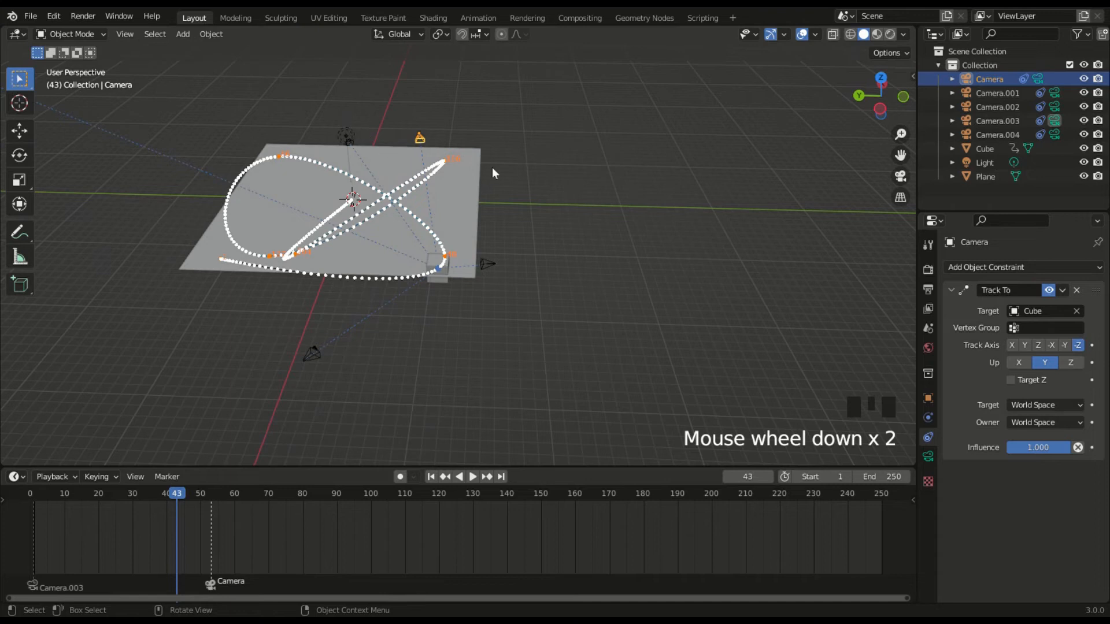
left_click(349, 145)
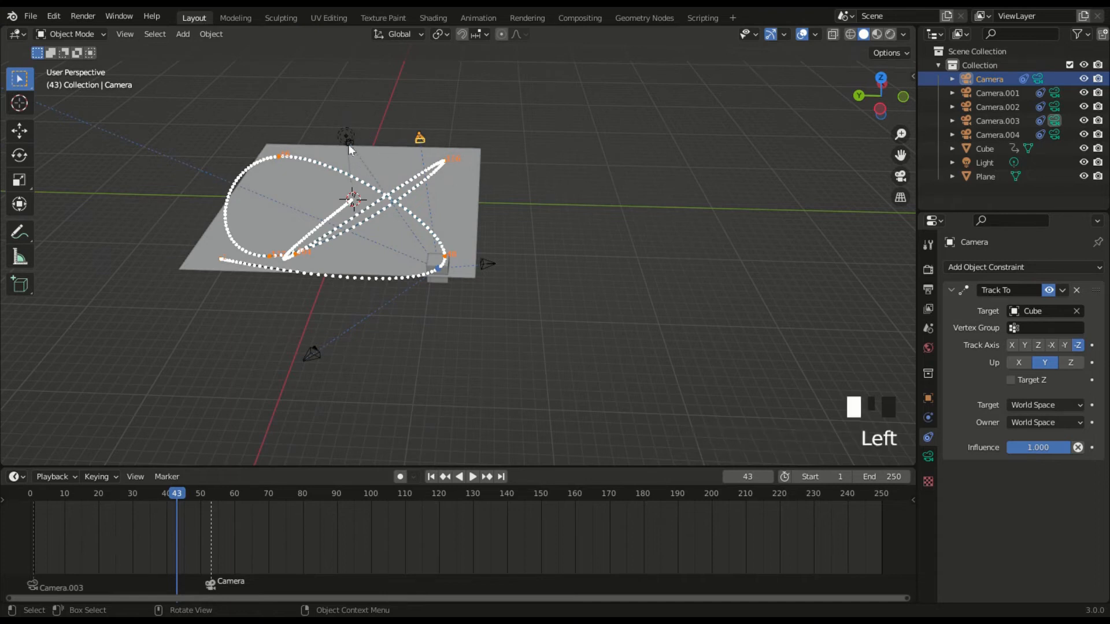
left_click(348, 144)
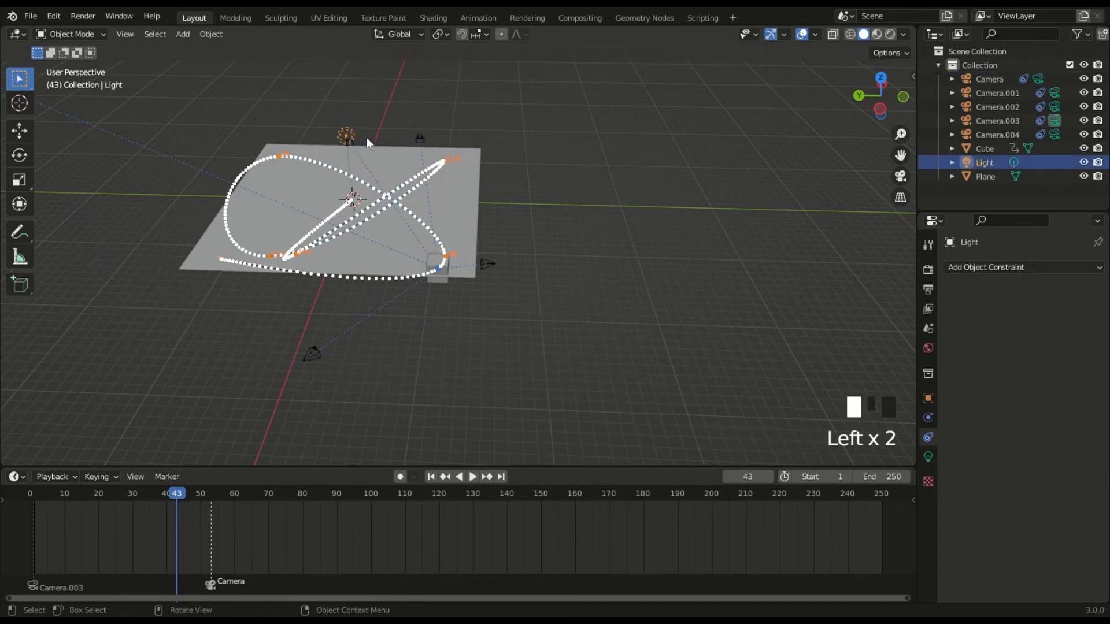
left_click(346, 143)
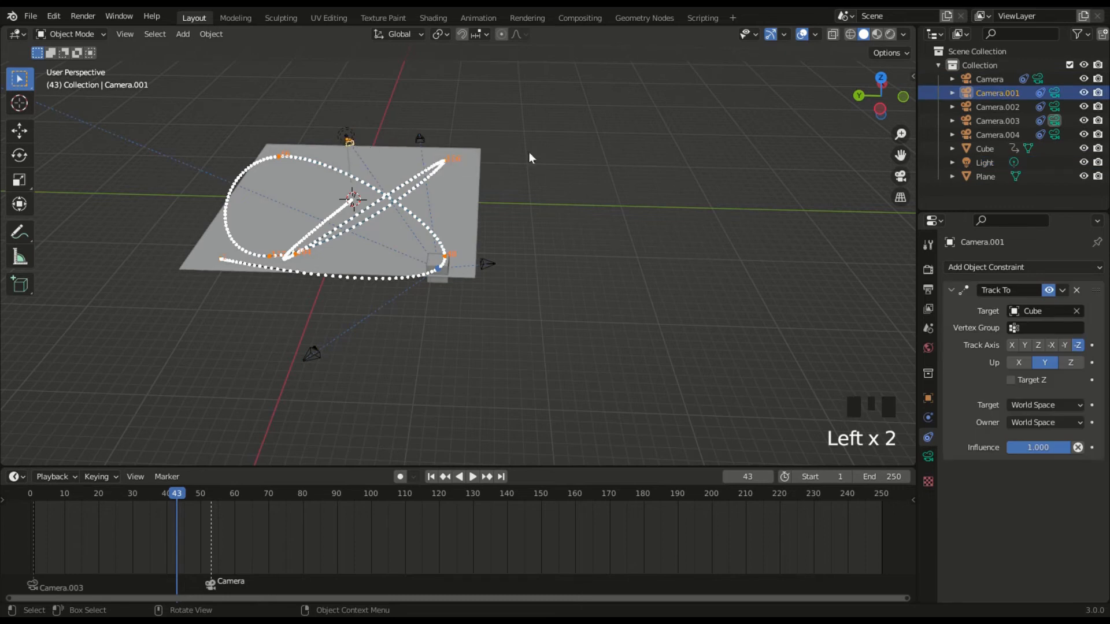
left_click(880, 77)
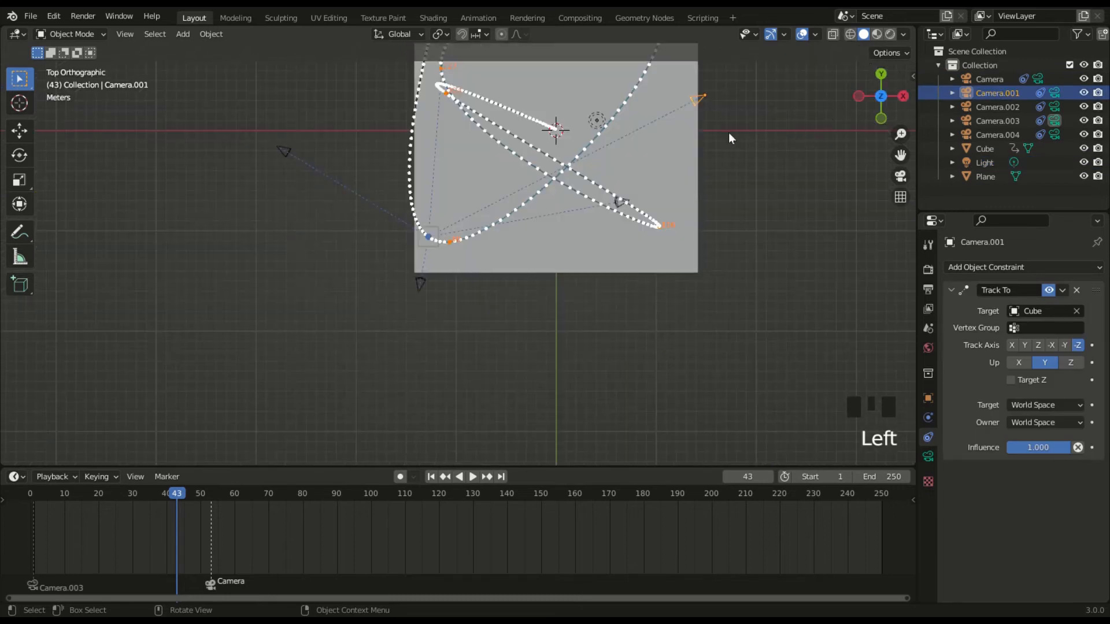
scroll(724, 134, "down", 4)
key("g")
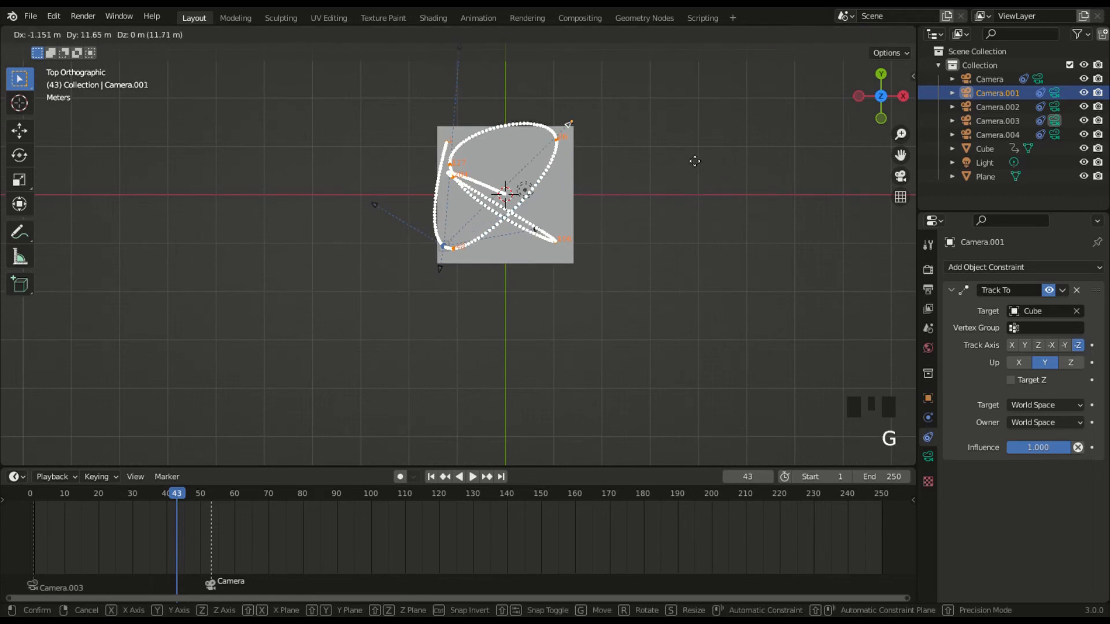
left_click(709, 161)
- Go to frame 75 and bind the selected Camera.001 to a marker there
middle_click_drag(506, 253, 581, 151)
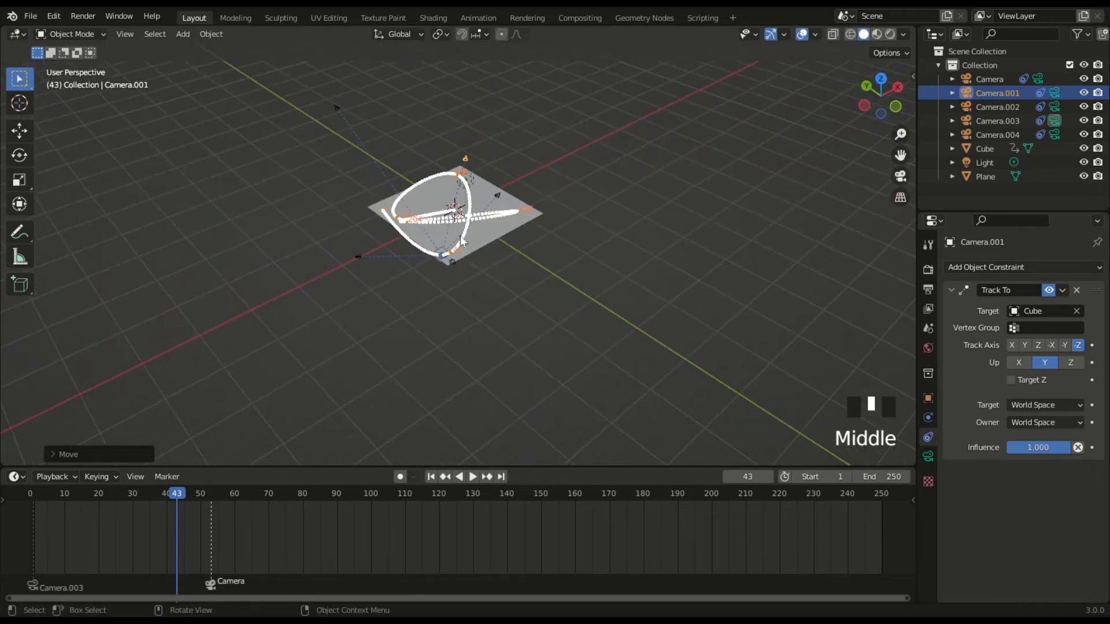
left_click_drag(178, 495, 218, 493)
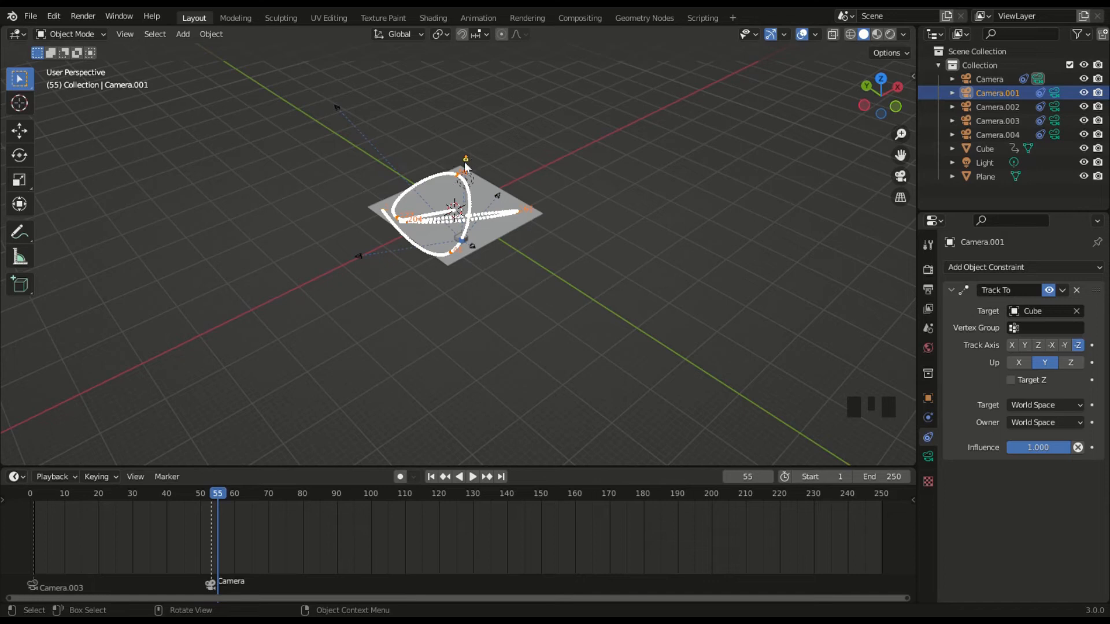
left_click_drag(219, 494, 306, 496)
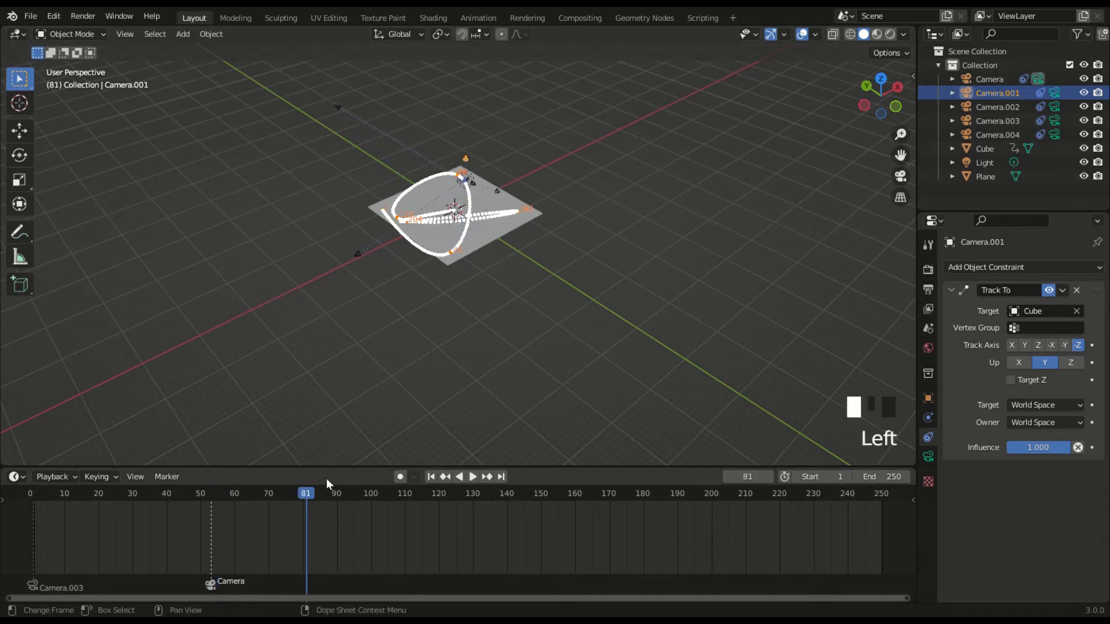
left_click(880, 79)
scroll(688, 143, "up", 5)
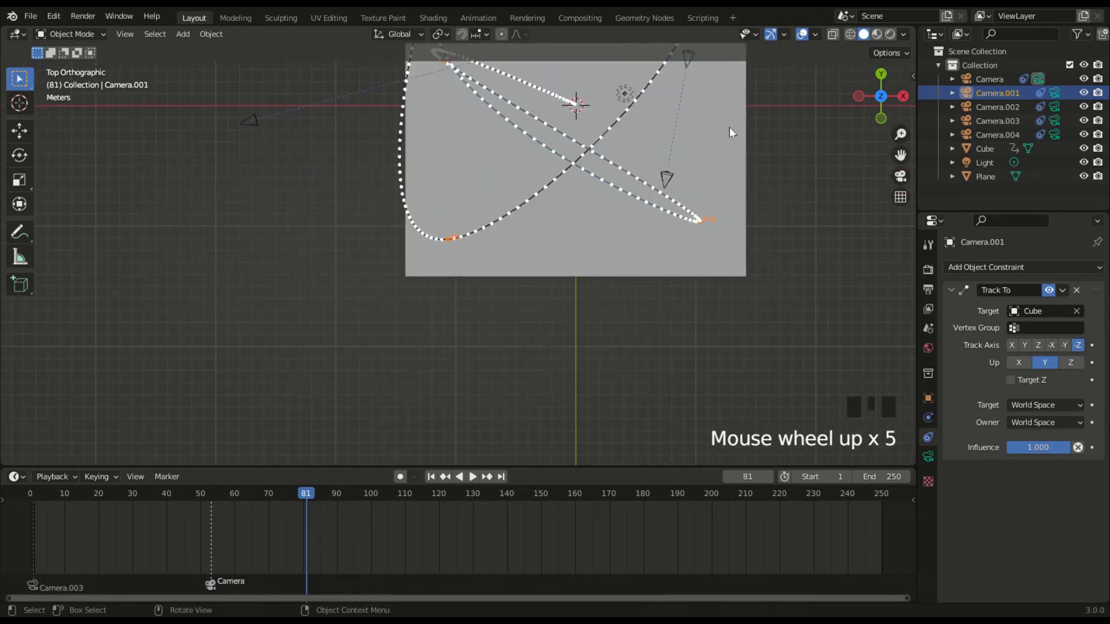
left_click_drag(901, 155, 644, 197)
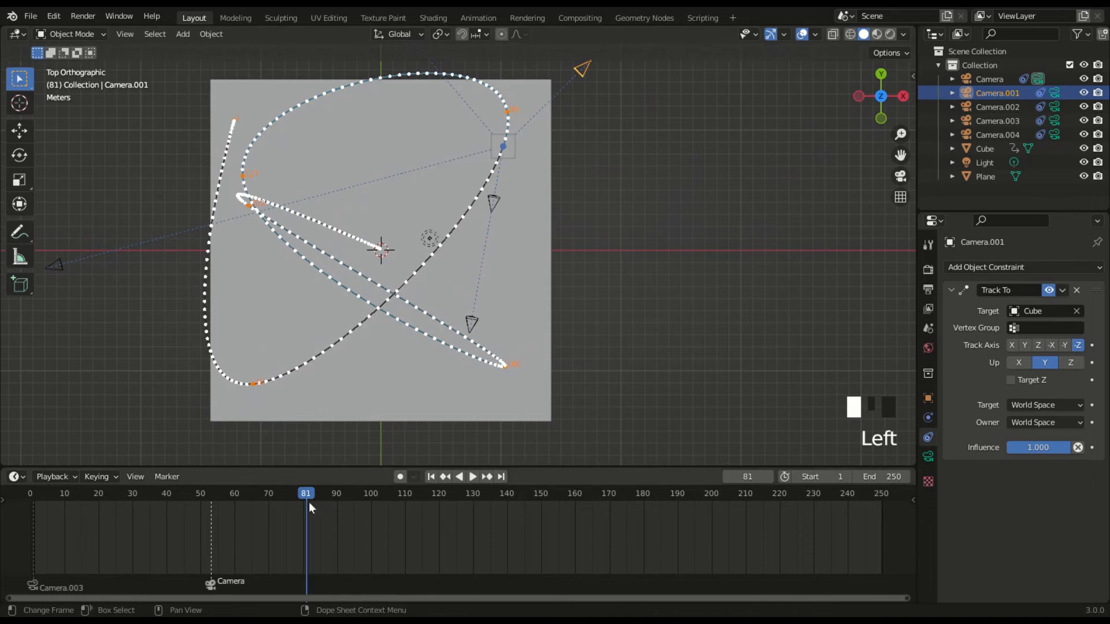
mouse_move(303, 493)
left_mouse_down()
mouse_move(272, 504)
mouse_move(285, 504)
left_mouse_up()
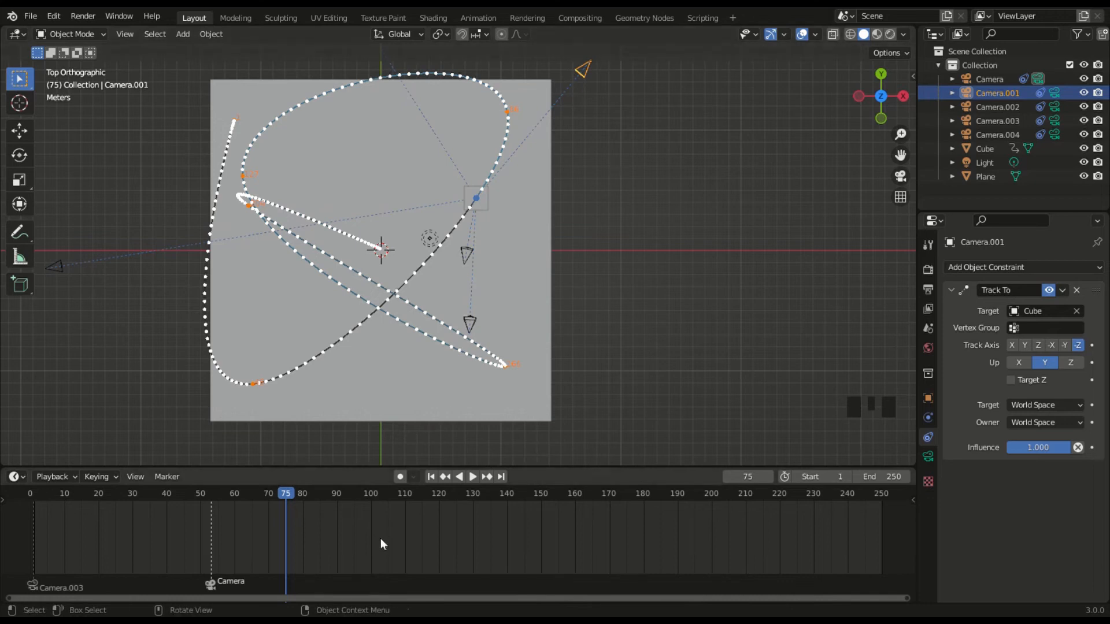
key("ctrl+b")
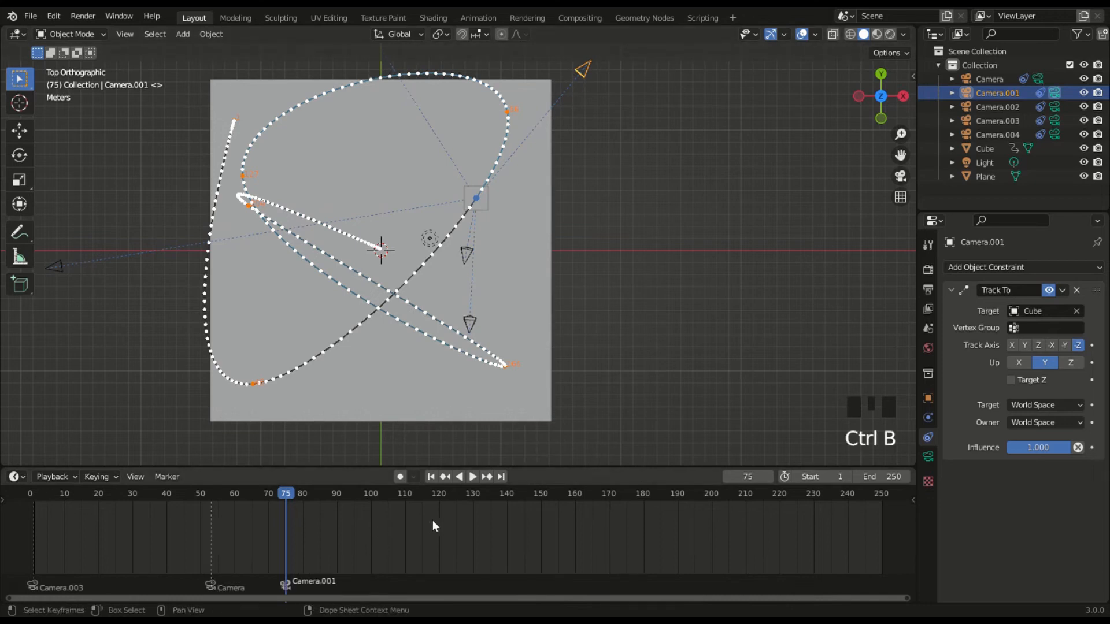
- Go to frame 93, select Camera.002 beyond the plane's +Y edge and bind it to a marker there
left_click_drag(287, 494, 384, 501)
scroll(559, 298, "down", 3)
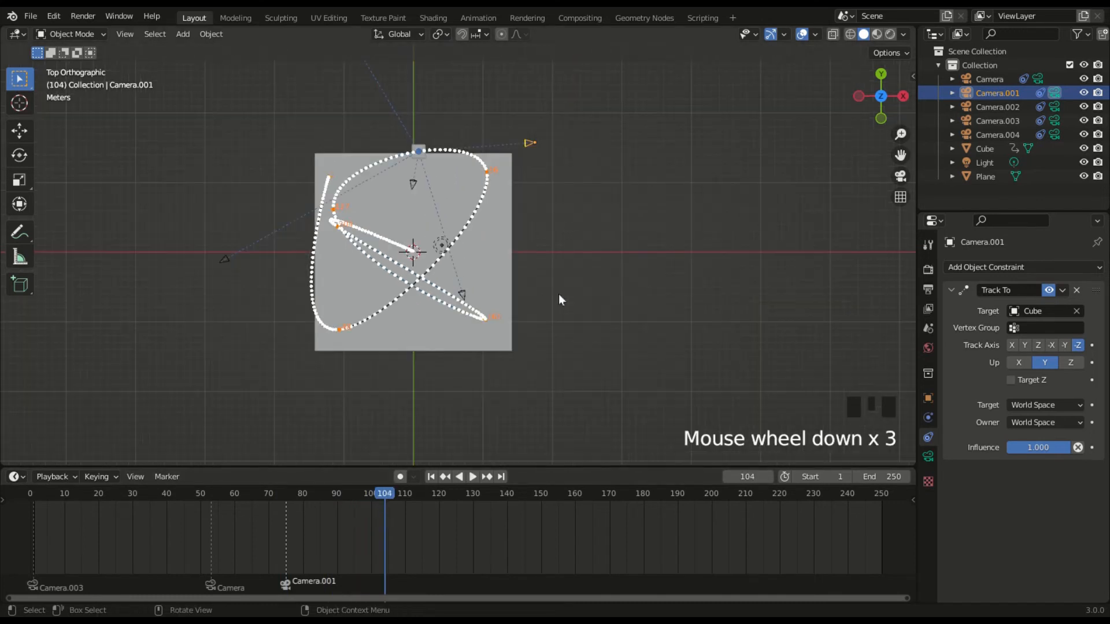
scroll(653, 263, "down", 2)
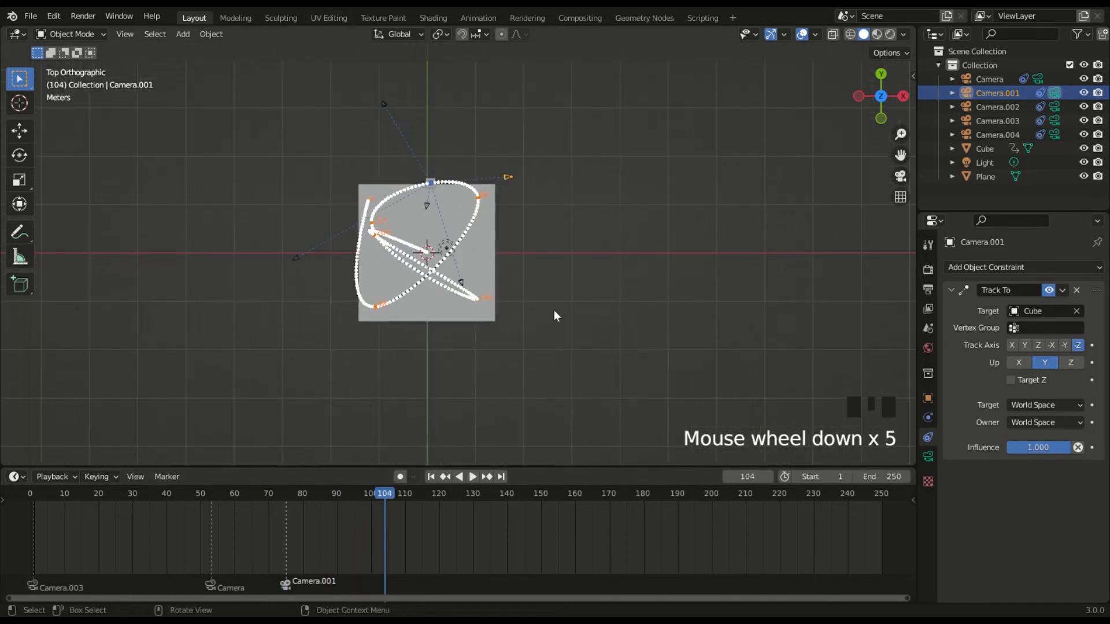
left_click_drag(382, 495, 347, 497)
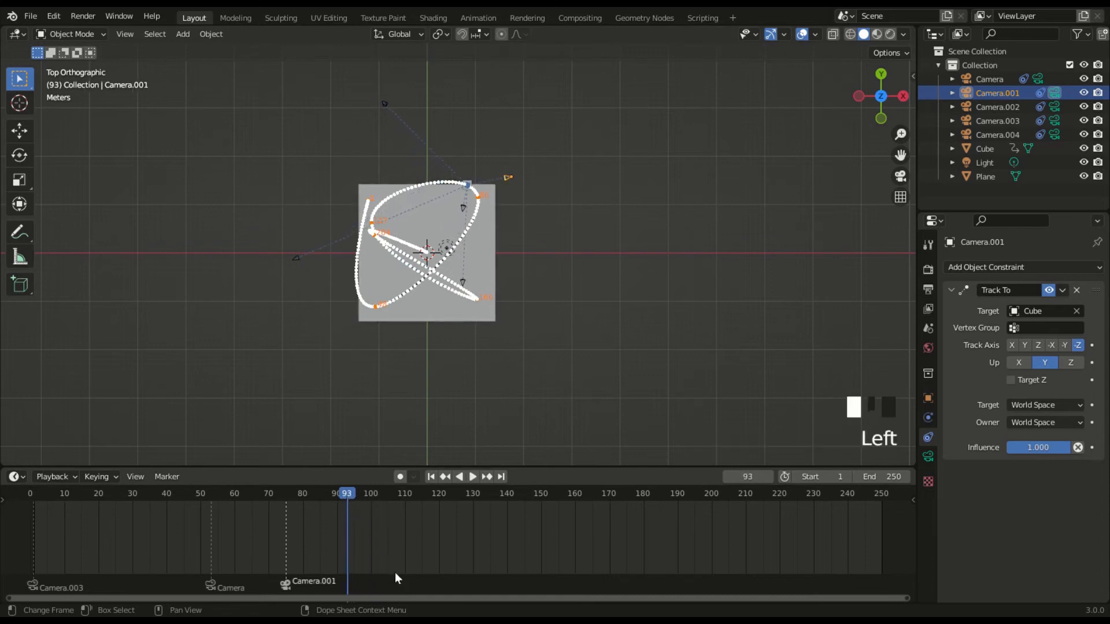
key("ctrl+b")
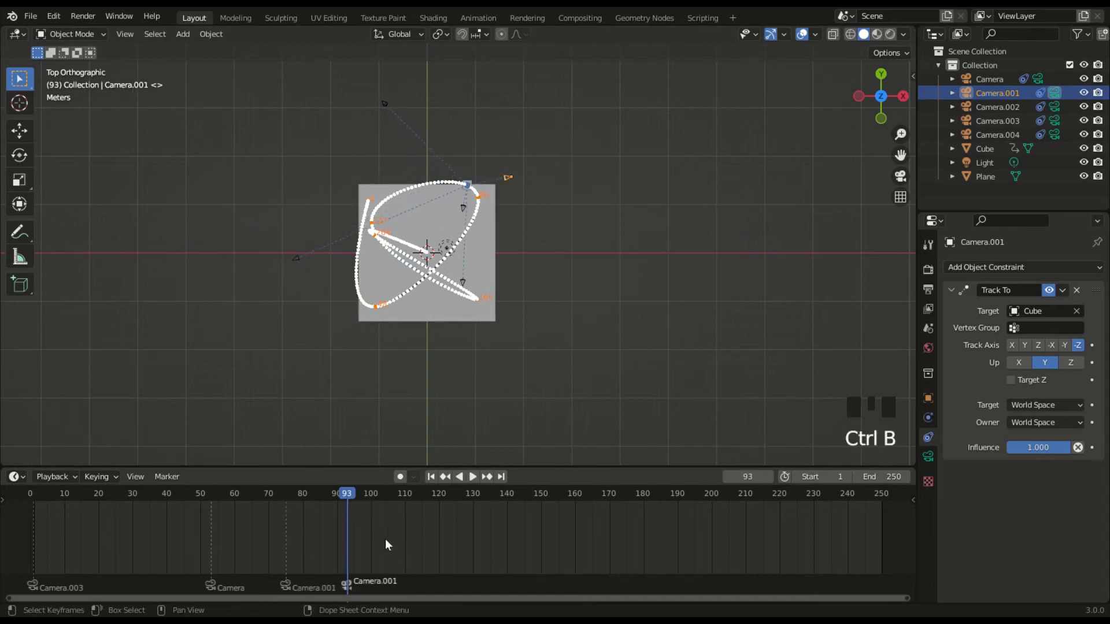
key("ctrl+z")
left_click(384, 103)
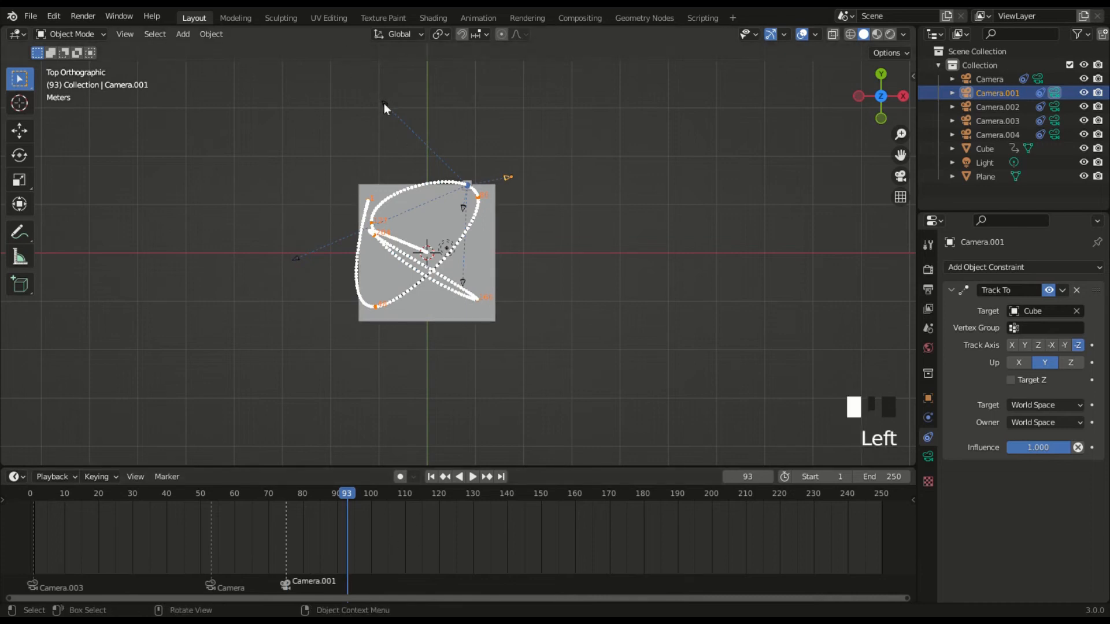
left_click(384, 103)
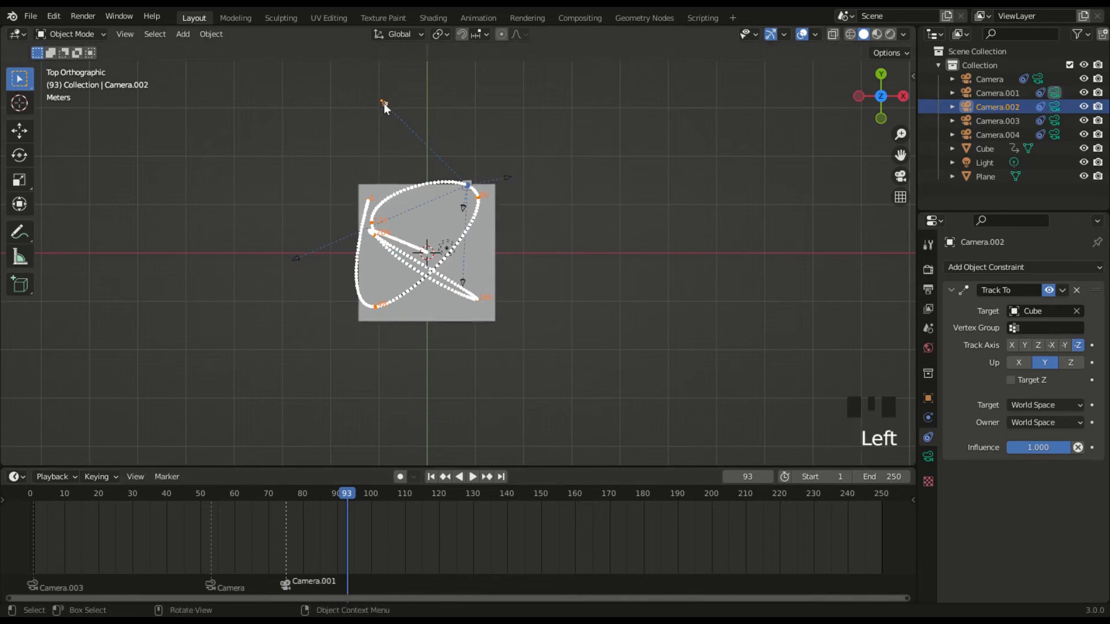
key("ctrl+b")
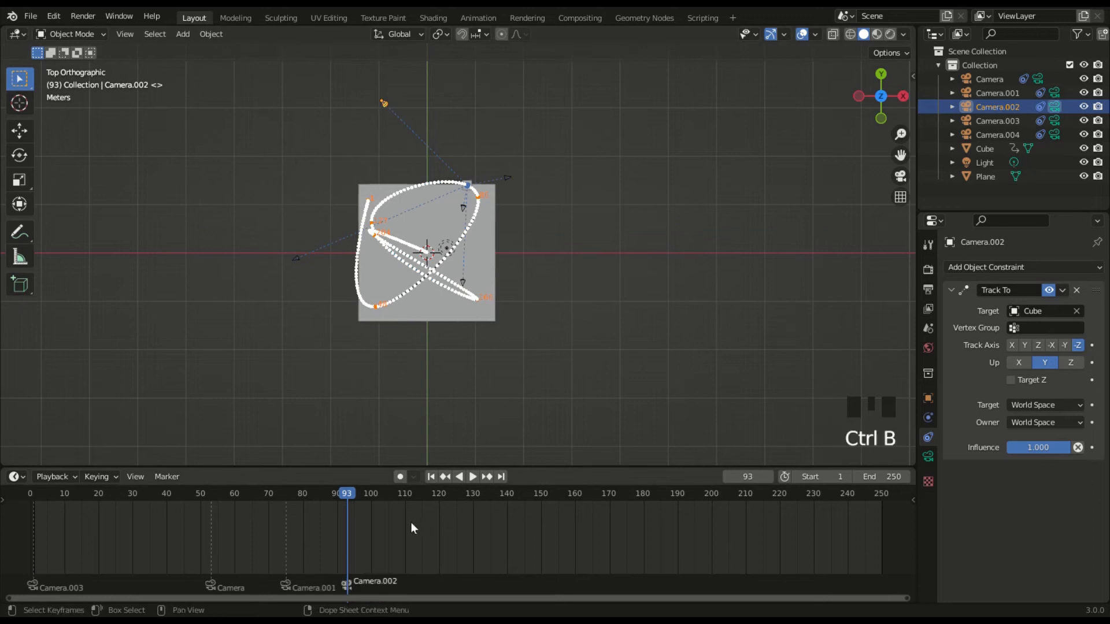
- Go to frame 117, select Camera.003 on the plane's -X side and bind it to a marker there
left_click_drag(347, 495, 421, 494)
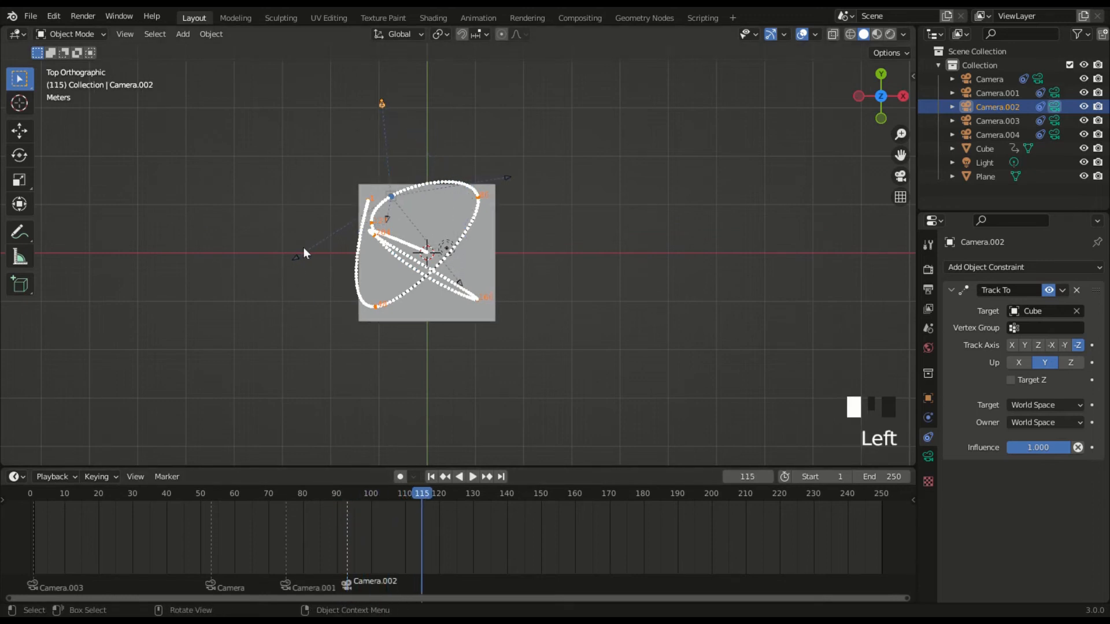
left_click(429, 496)
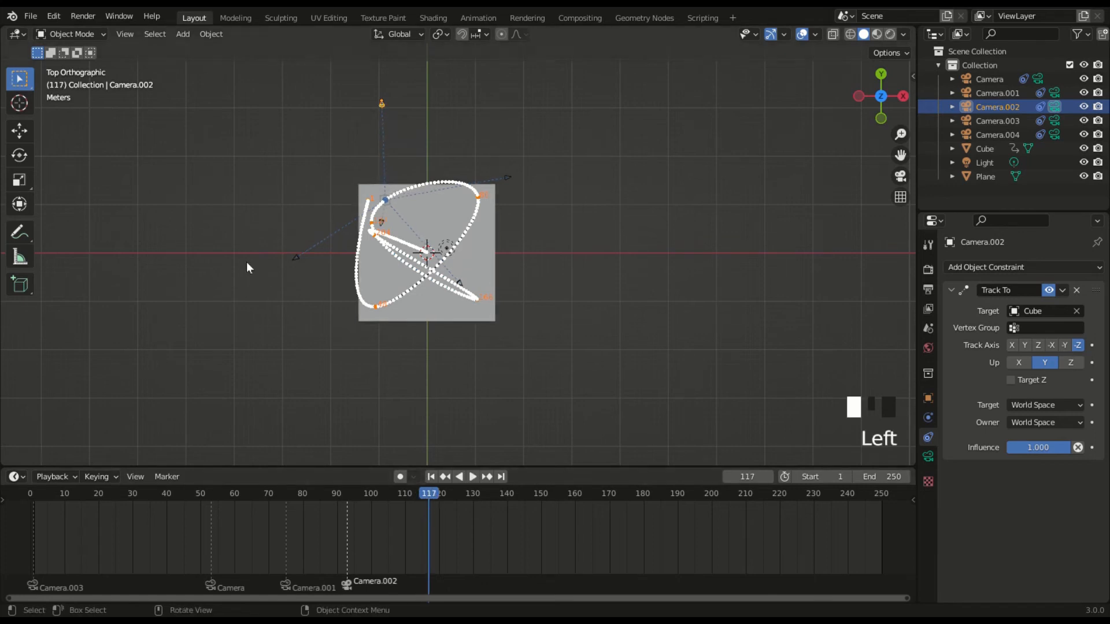
left_click(296, 258)
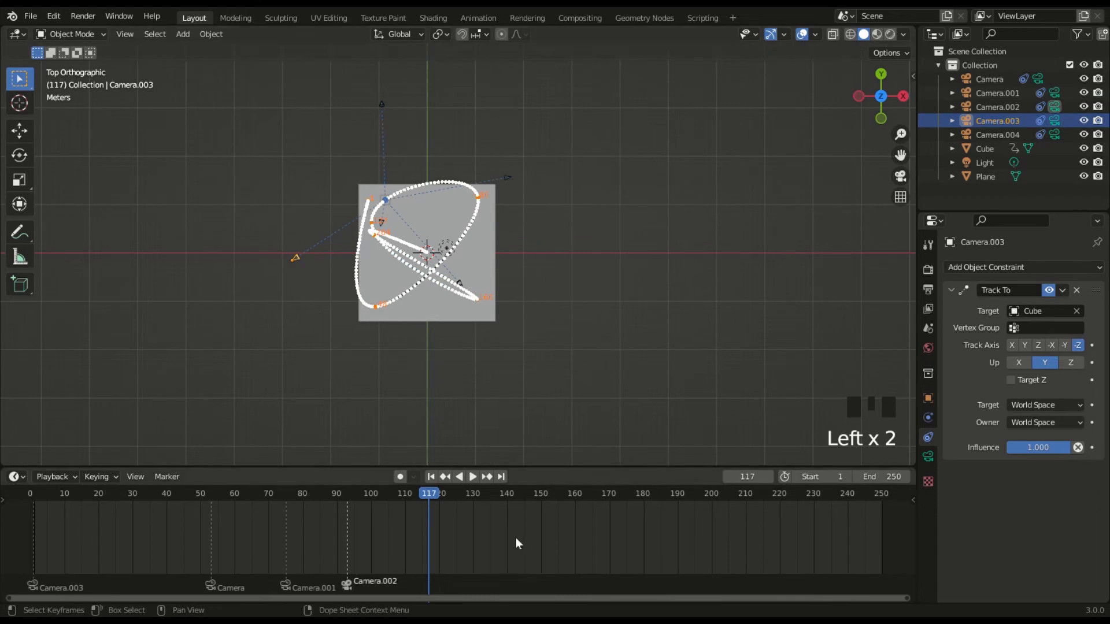
key("ctrl+b")
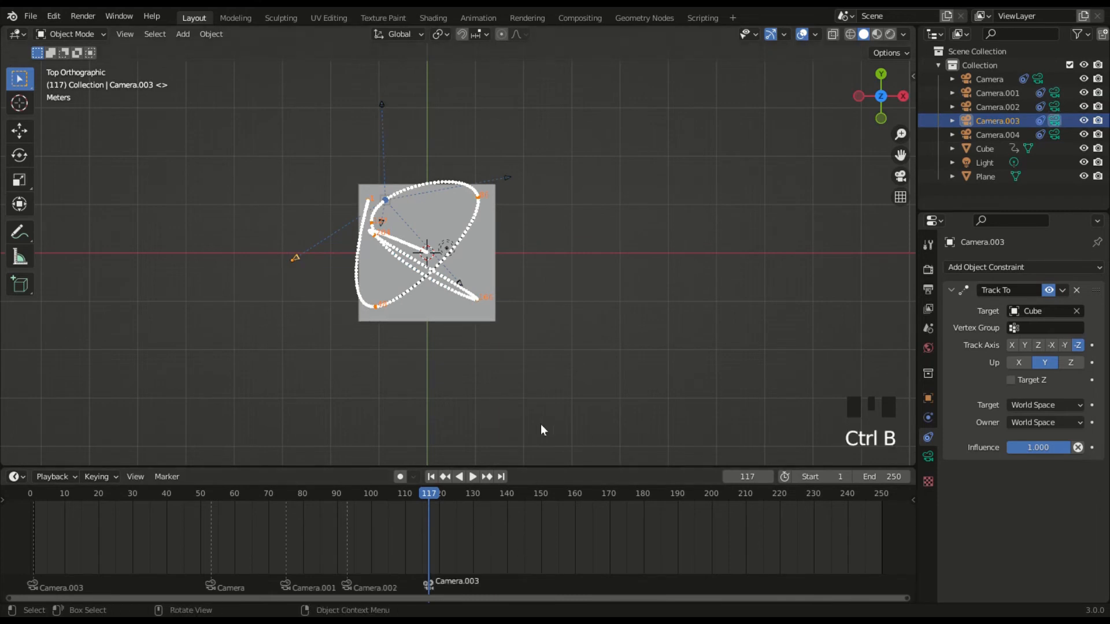
- Go to frame 151, select the Plane and bind it to a marker there
left_click_drag(432, 496, 544, 495)
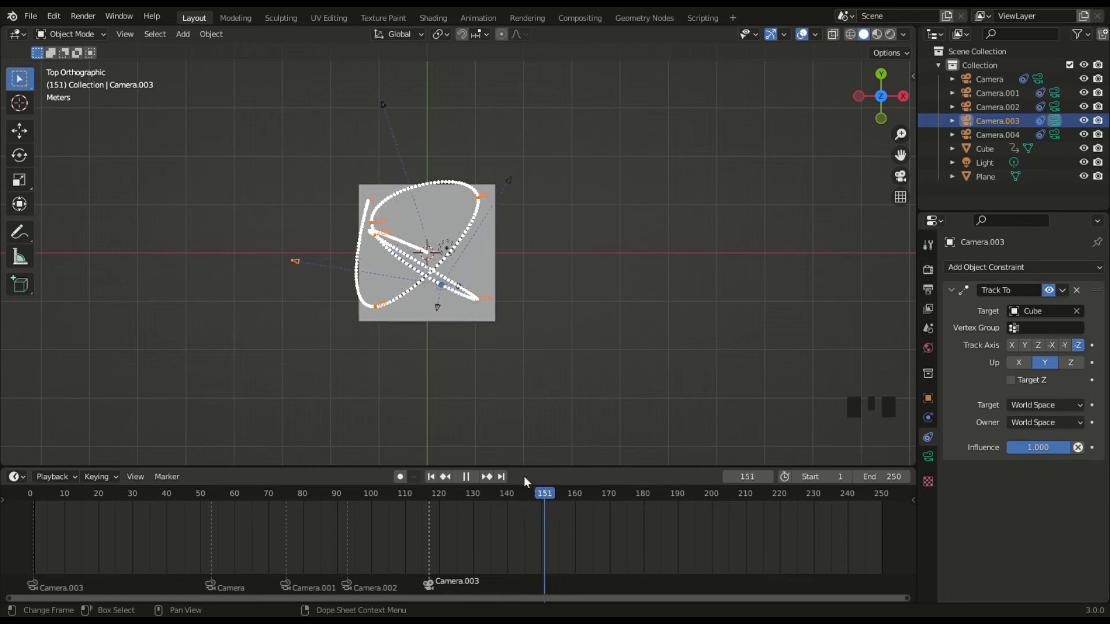
left_click(437, 310)
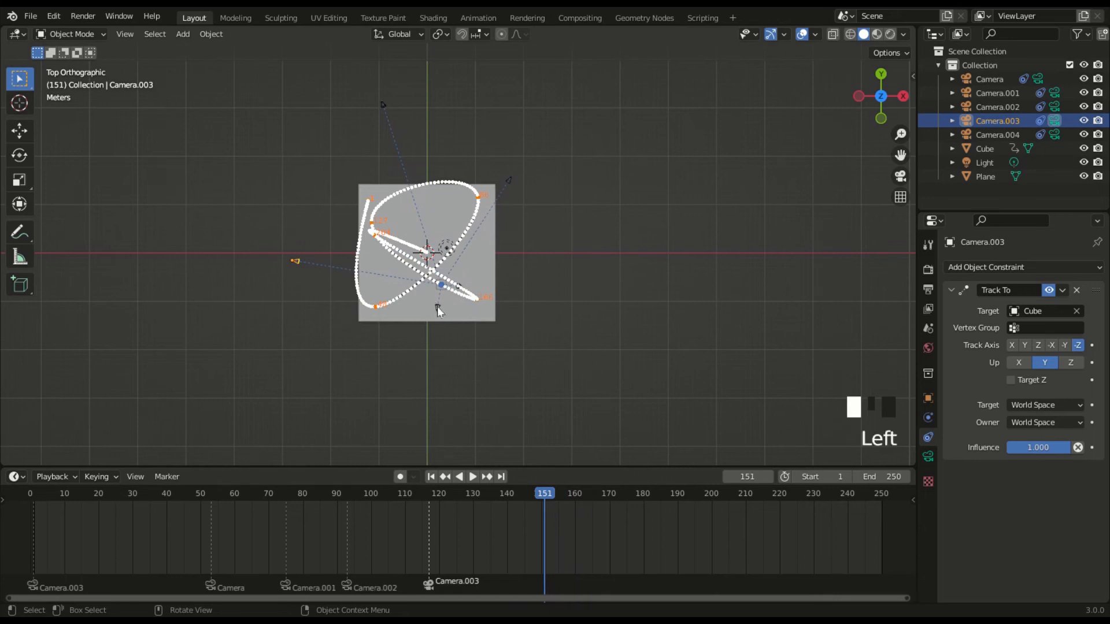
left_click(438, 311)
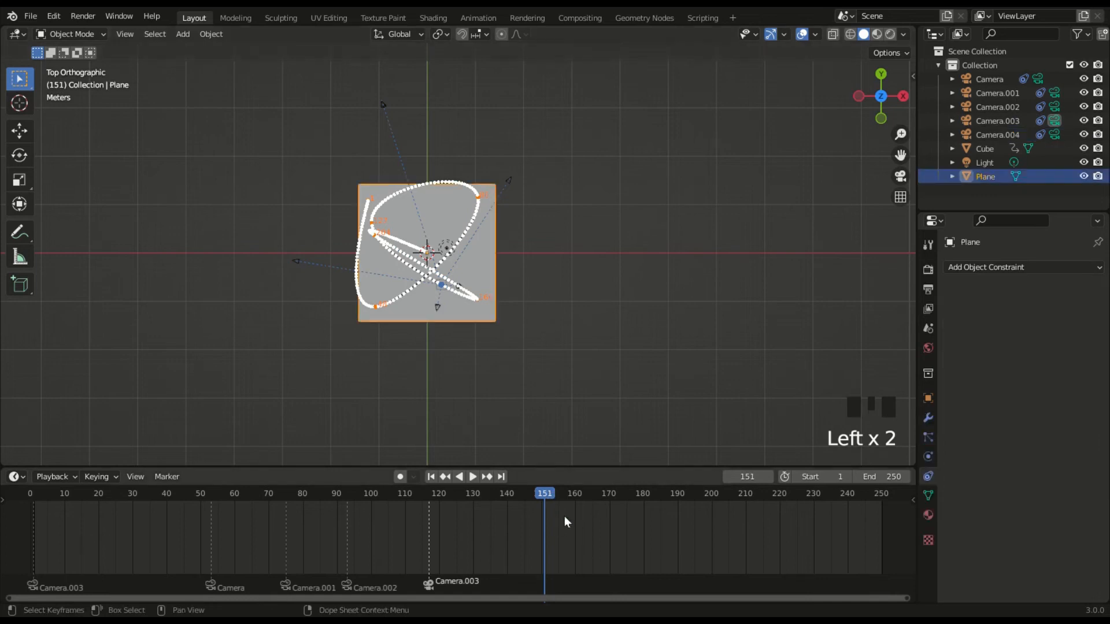
key("ctrl+b")
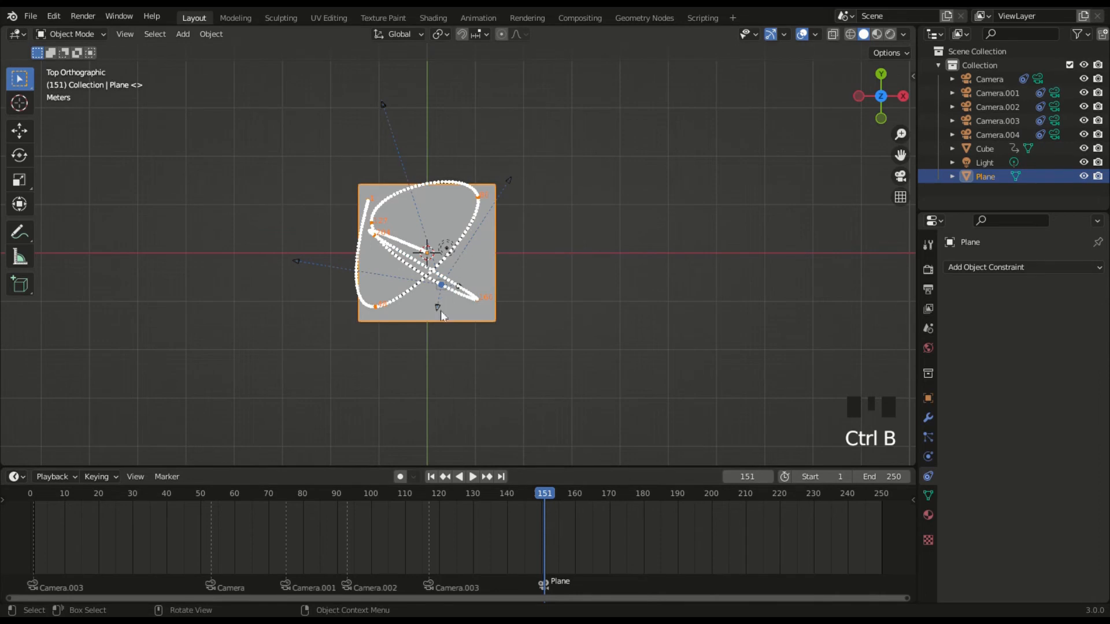
- Go to frame 191, select Camera.002 and bind it to a marker there
left_click_drag(543, 493, 681, 469)
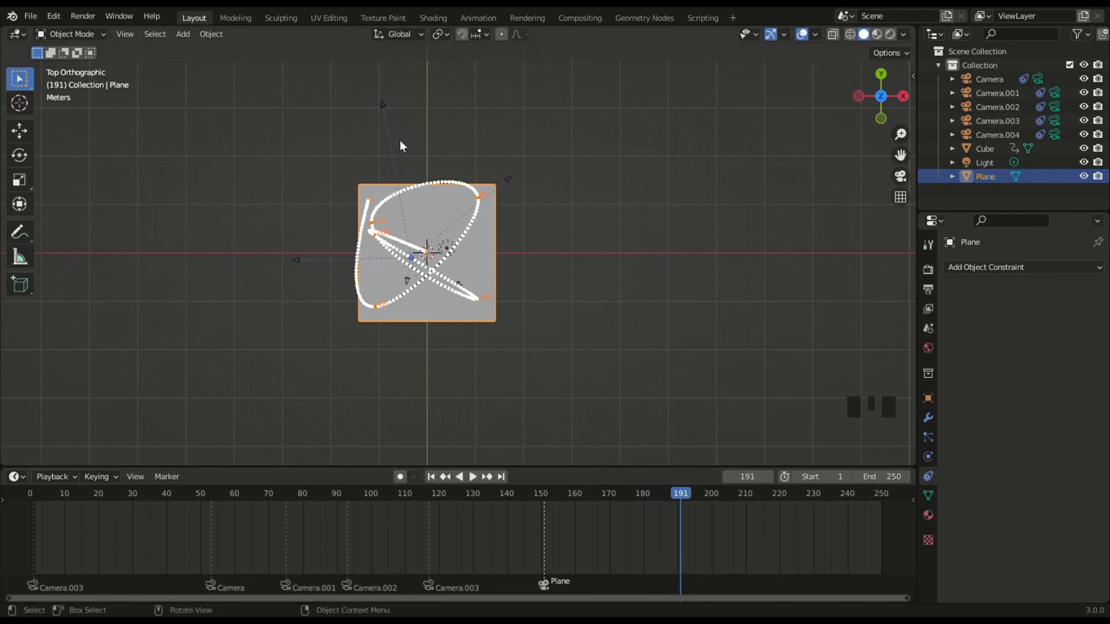
left_click(382, 105)
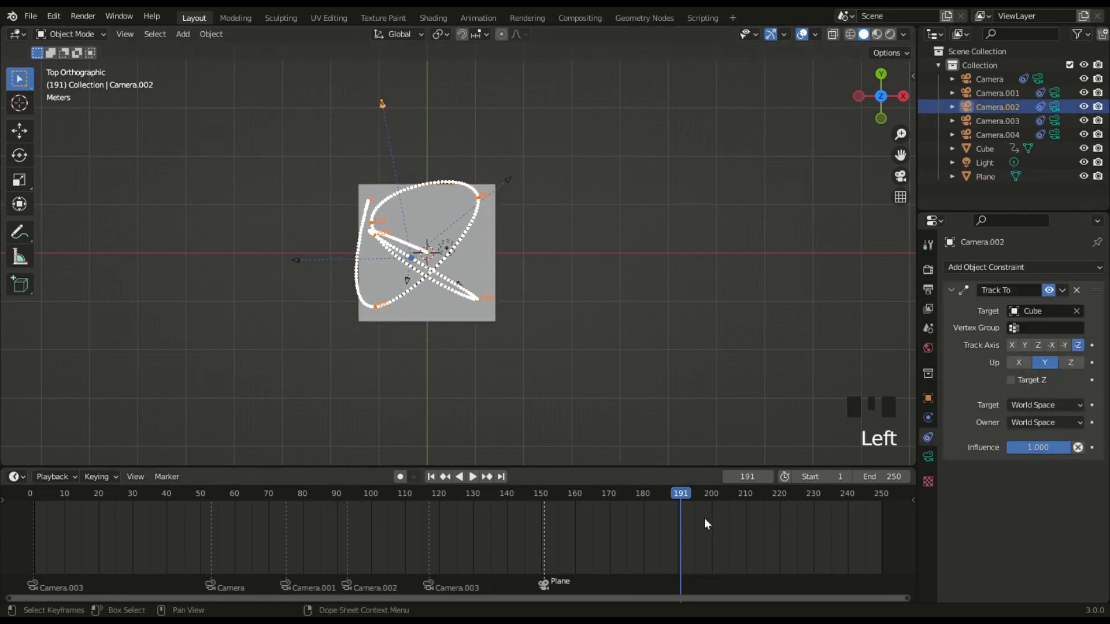
key("ctrl+b")
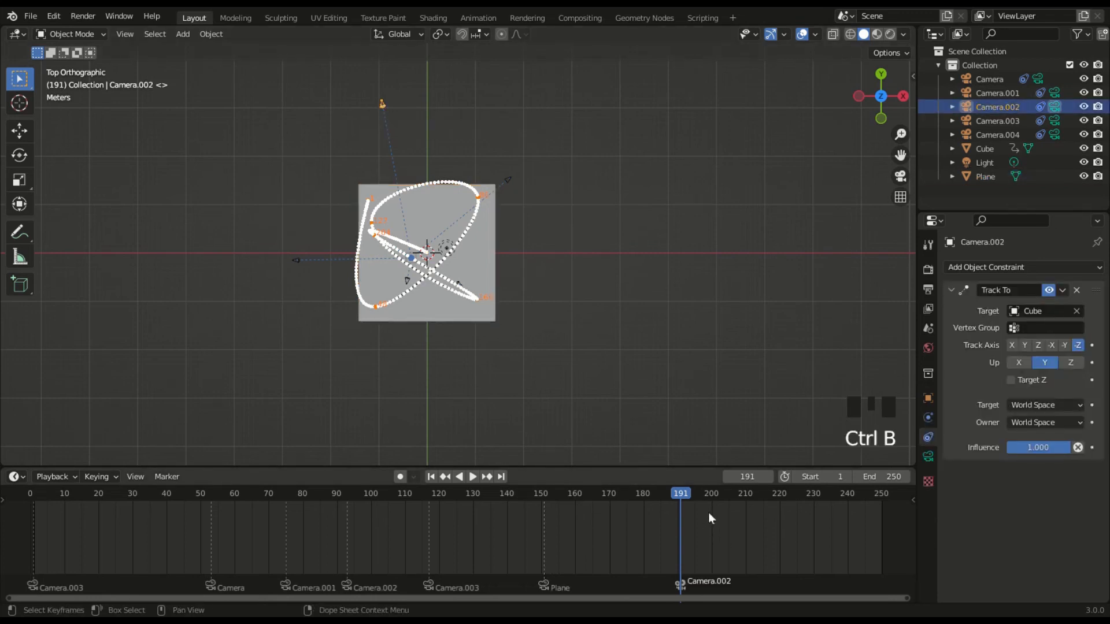
- Bind Camera.001 to a marker at frame 227 and select the Camera.002 marker at frame 191
left_click_drag(682, 495, 804, 497)
left_click(505, 175)
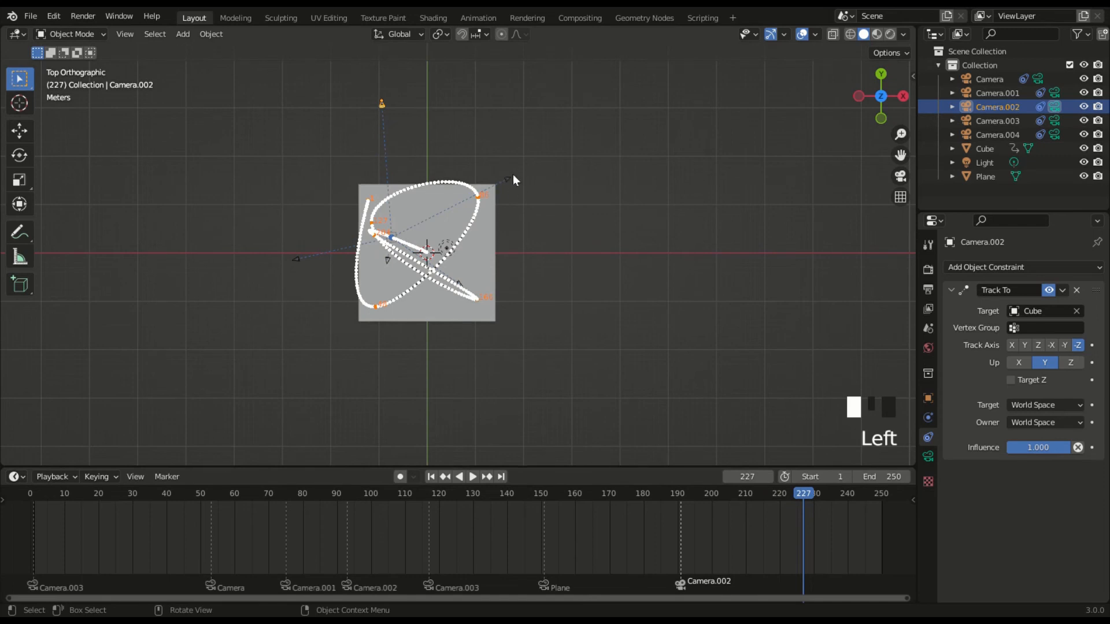
key("ctrl+b")
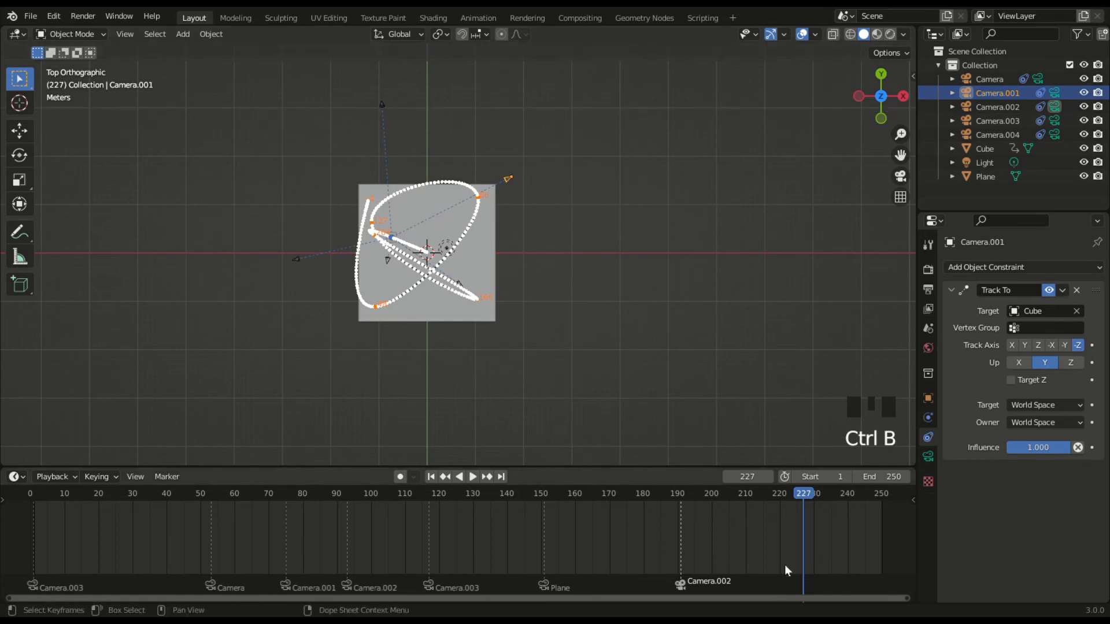
key("ctrl+b")
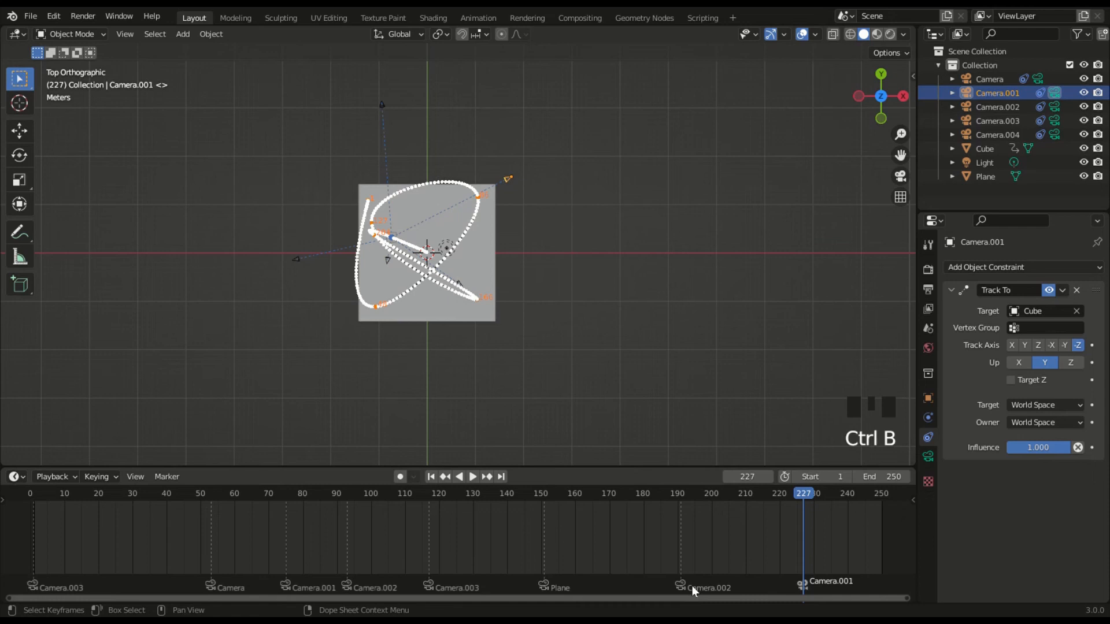
mouse_move(681, 586)
left_mouse_down()
mouse_move(640, 591)
mouse_move(689, 581)
mouse_move(679, 585)
left_mouse_up()
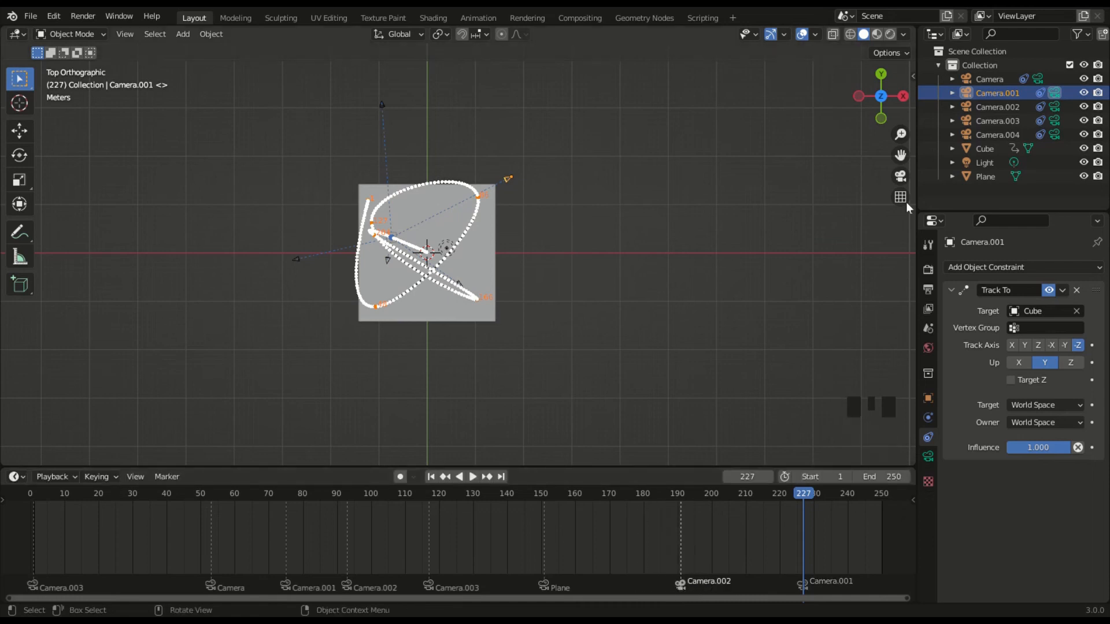
- From frame 1, play the animation through the active camera to check the switches, and scrub to frame 148 before the Plane marker
left_click(431, 476)
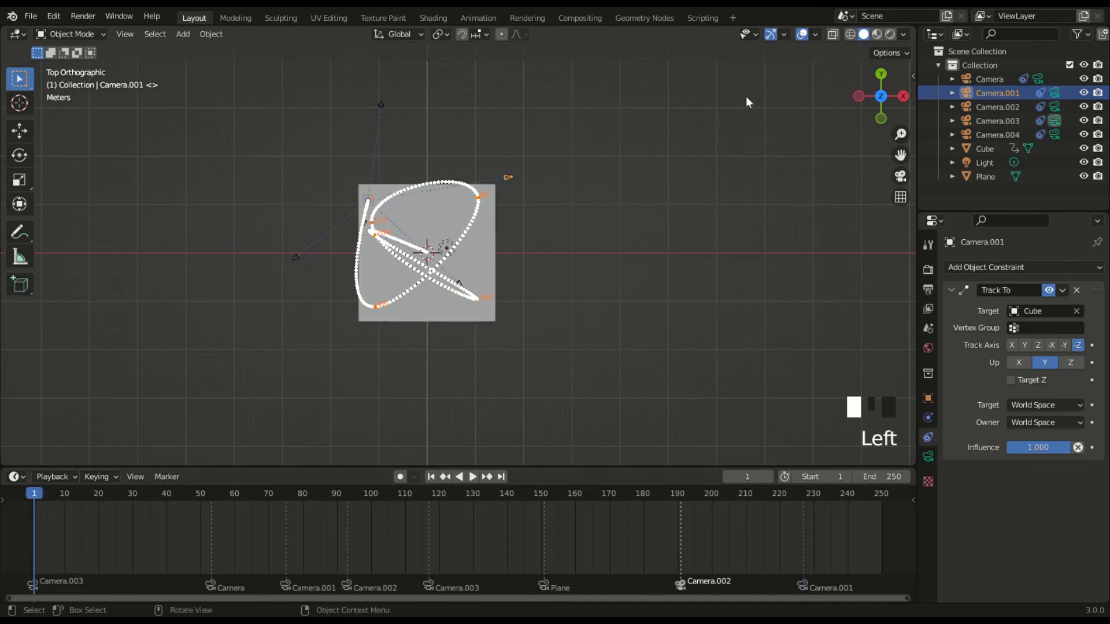
left_click_drag(880, 98, 911, 145)
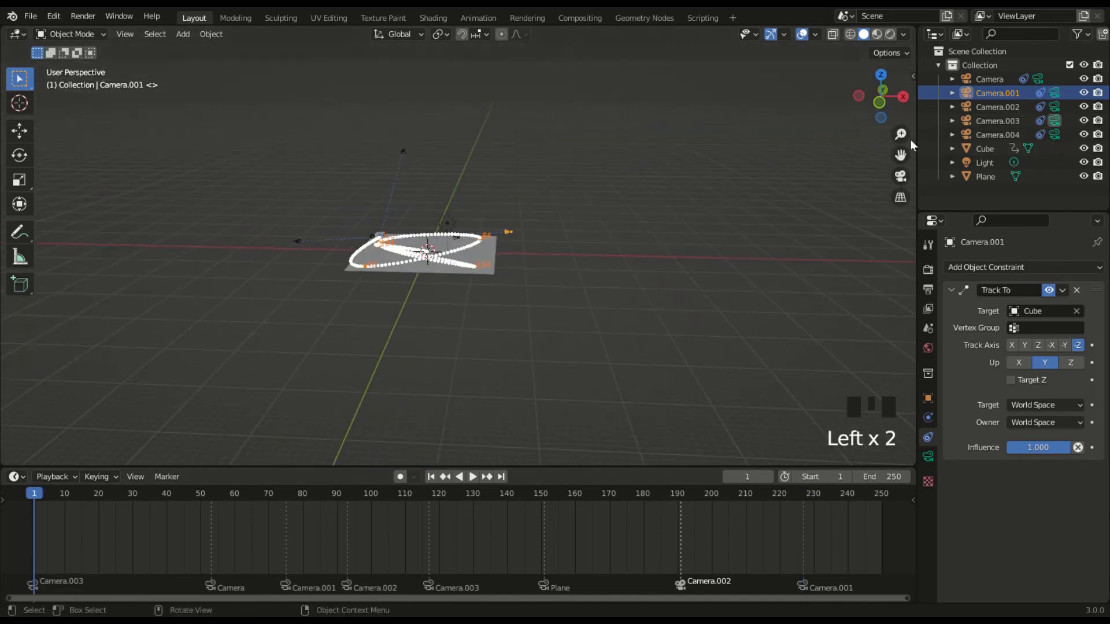
left_click(900, 176)
key("space")
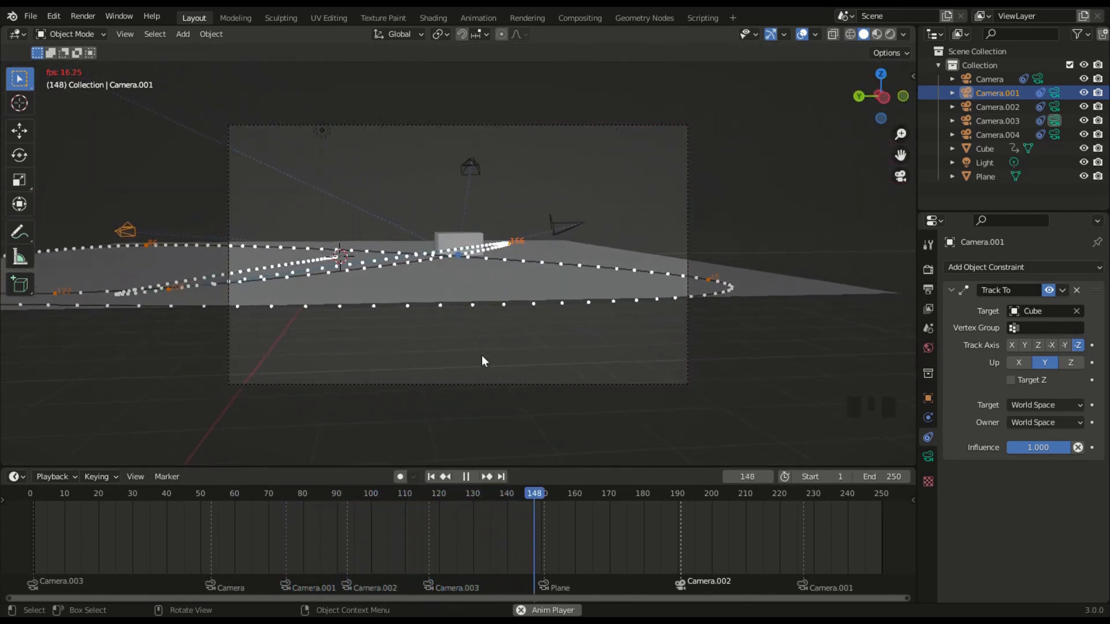
key("space")
key("space")
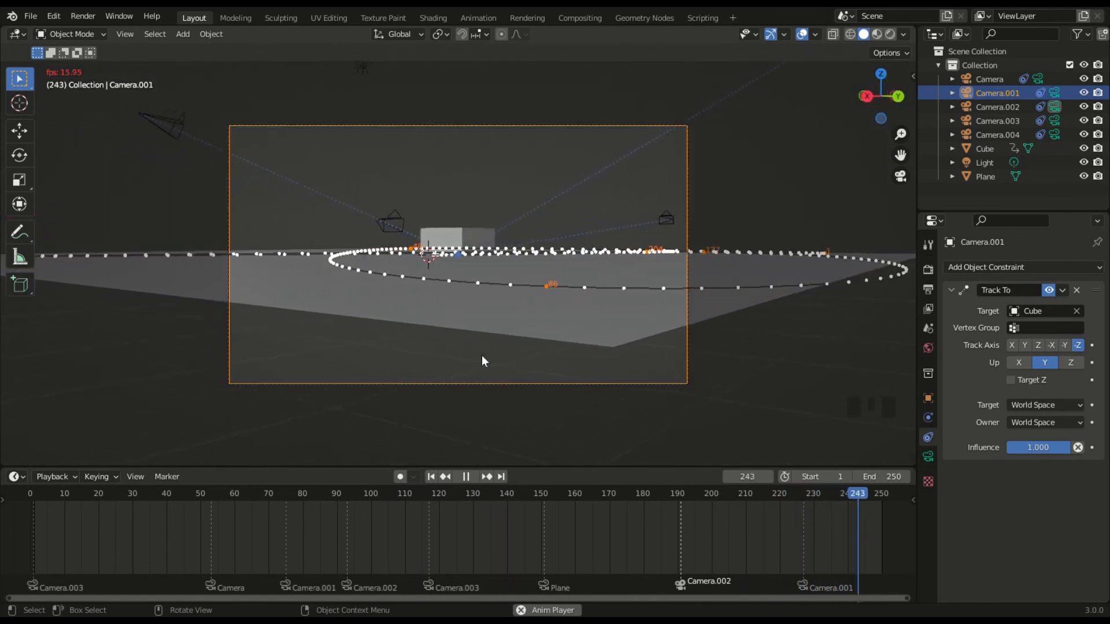
key("space")
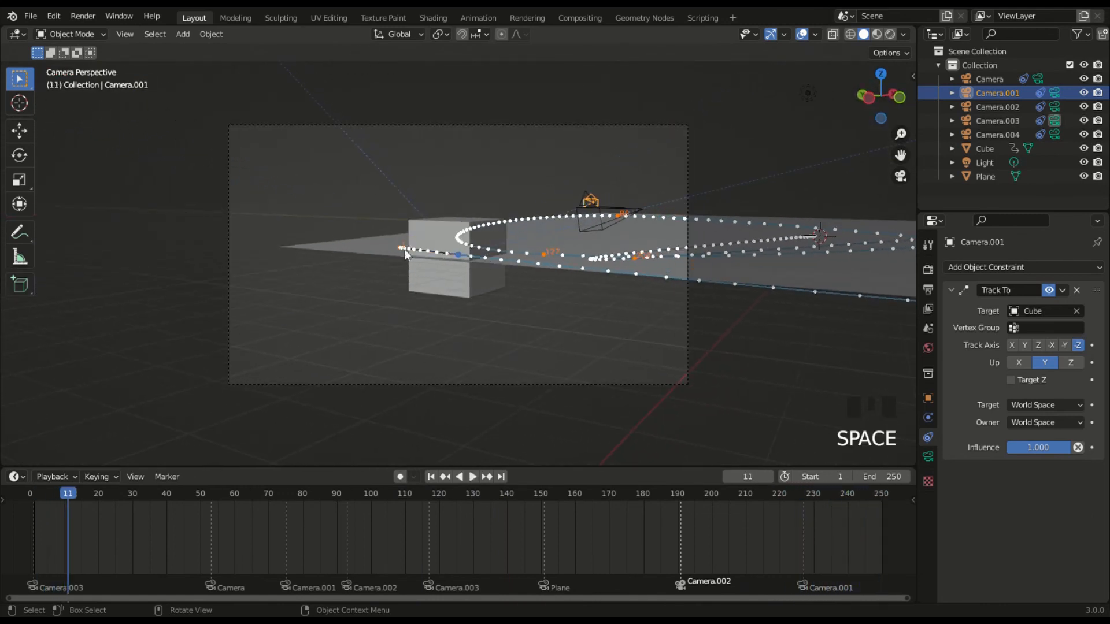
left_click_drag(144, 494, 536, 496)
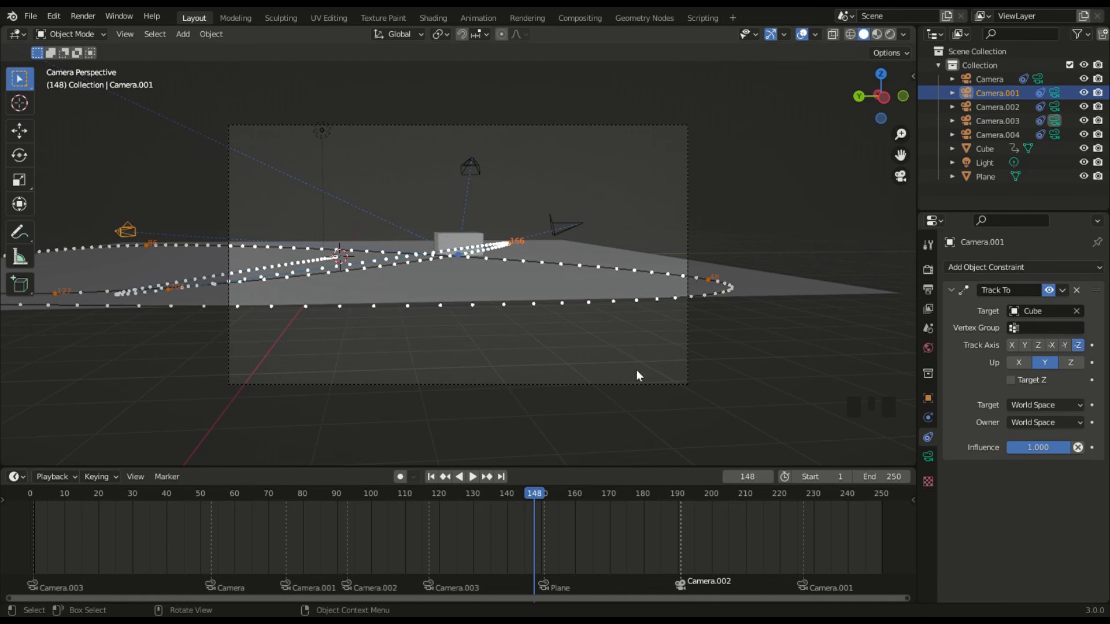
- Select the Plane marker at frame 151 and delete it from the timeline
left_click(545, 588)
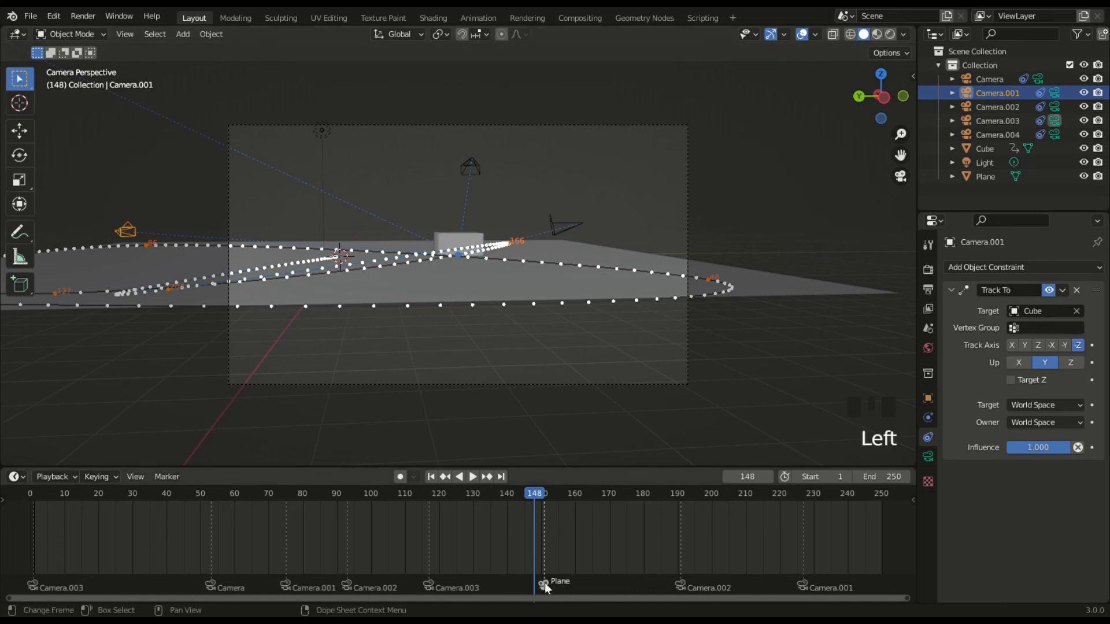
right_click(544, 585)
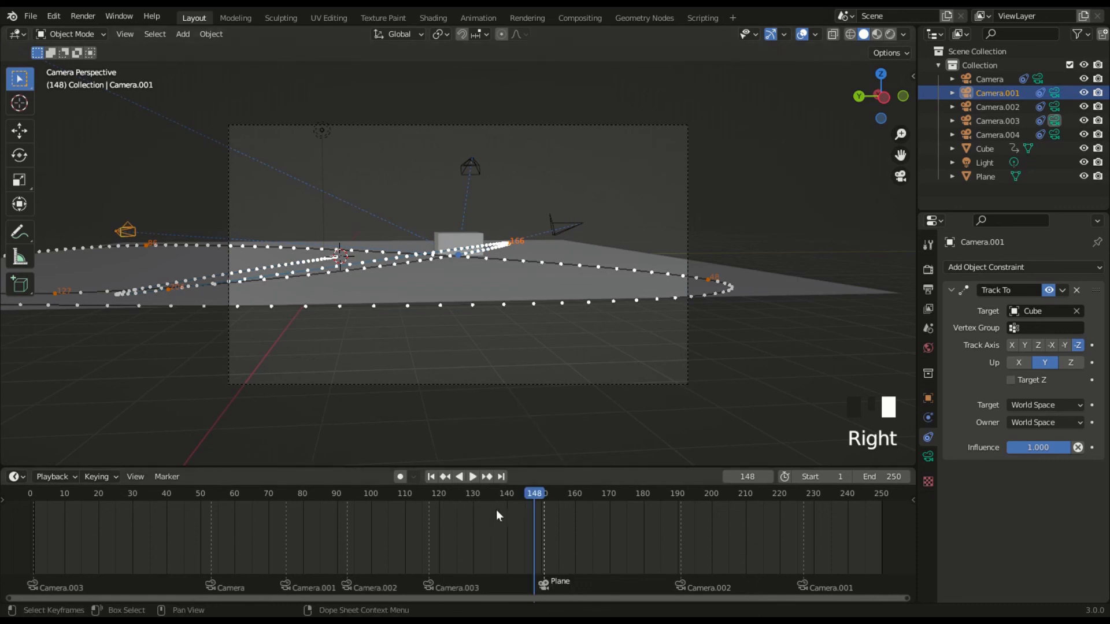
right_click(496, 509)
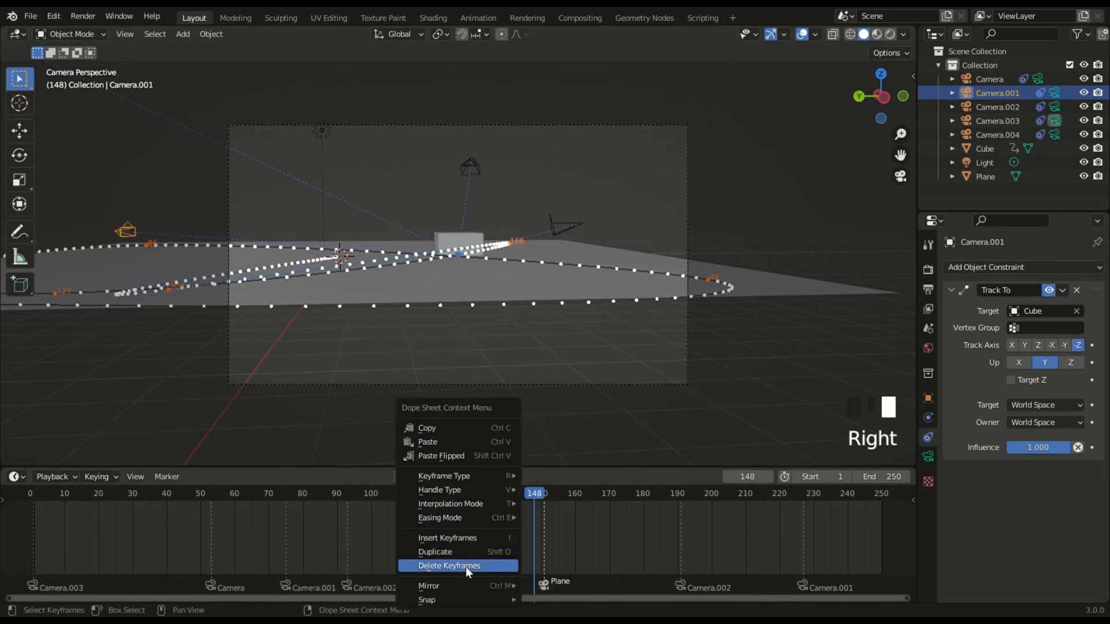
left_click(168, 478)
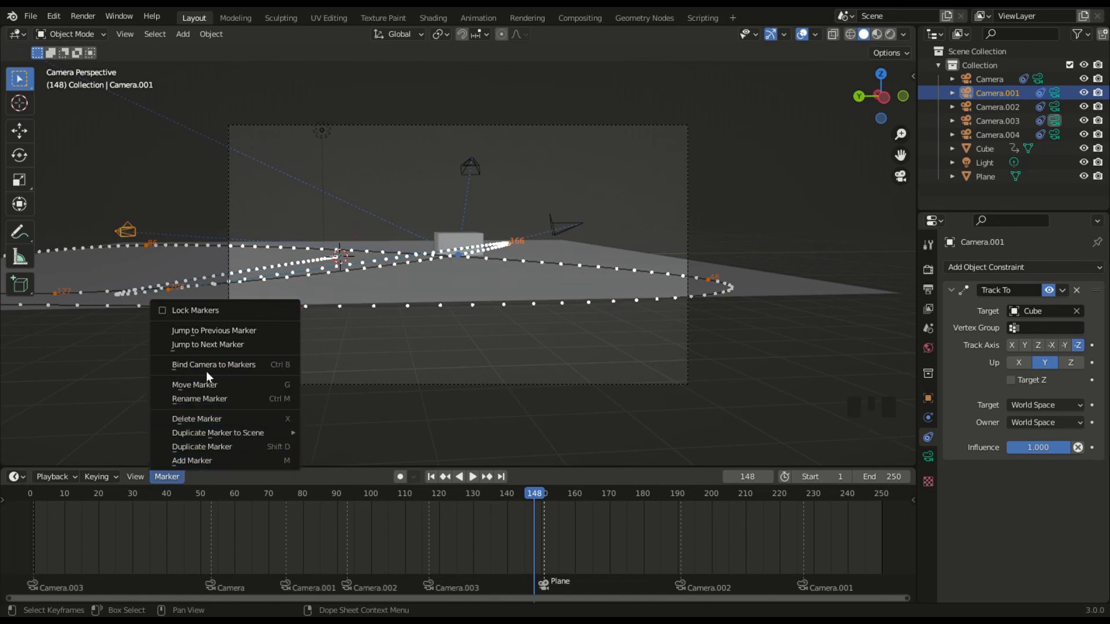
left_click(252, 418)
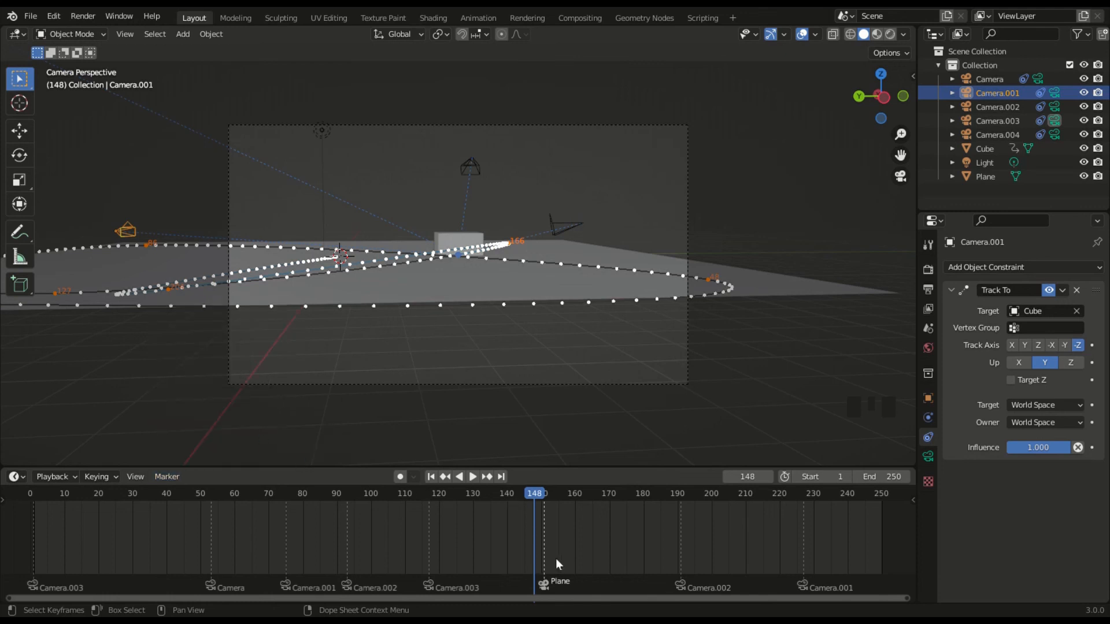
key("Delete")
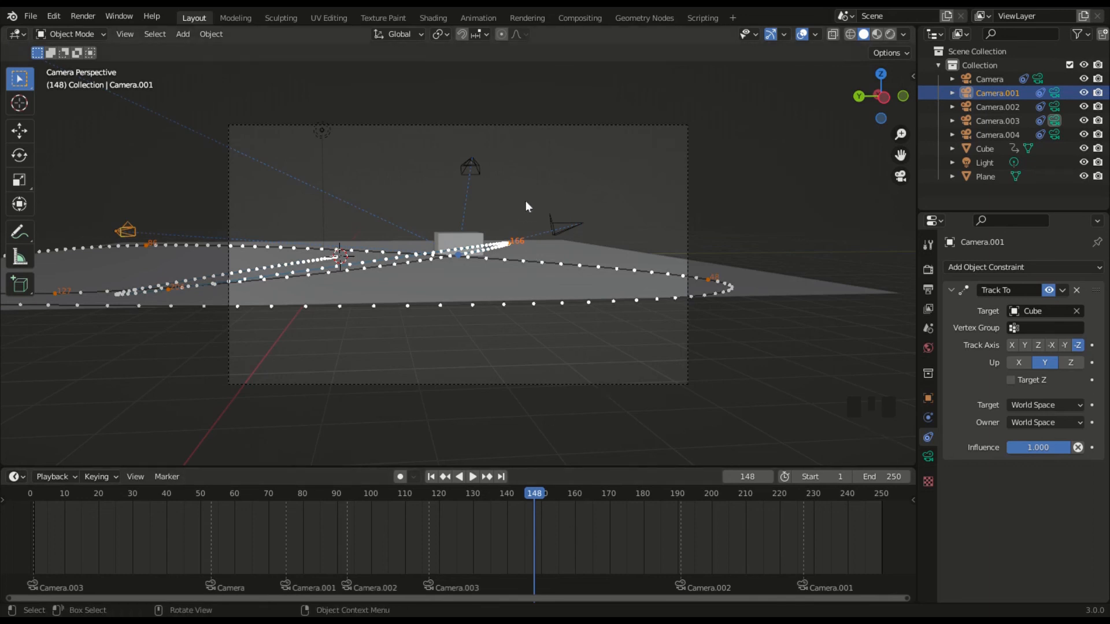
- Select Camera.004 beside the cube and bind it to a marker at frame 148
middle_click_drag(550, 230, 567, 294)
left_click(567, 295)
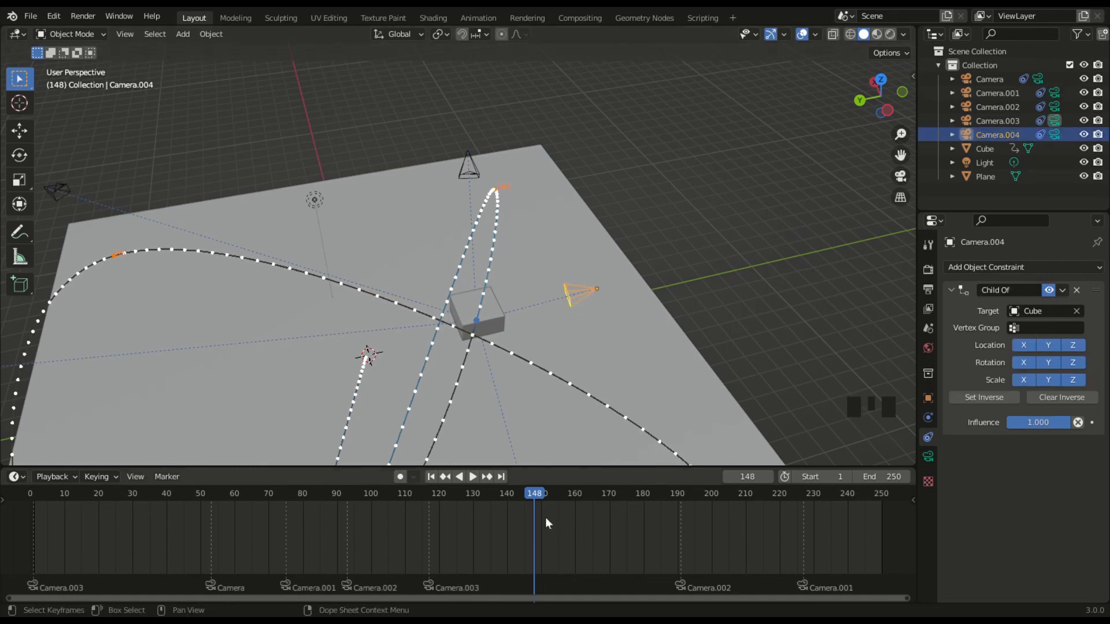
key("ctrl+b")
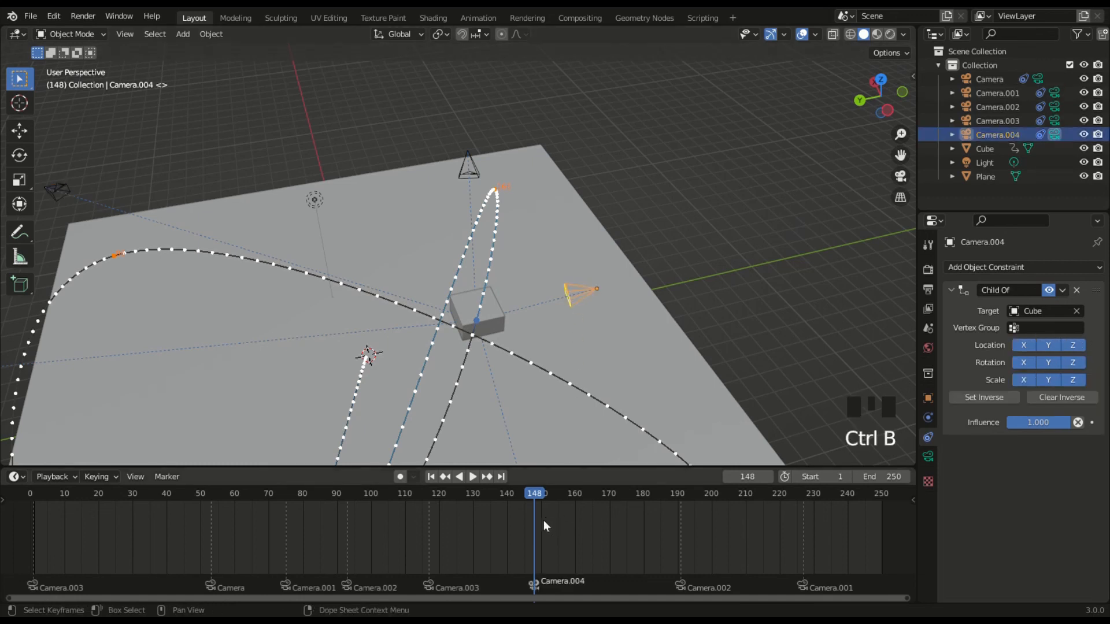
- Return to frame 1, switch to the active camera view and play the animation to review the camera switches
left_click(429, 478)
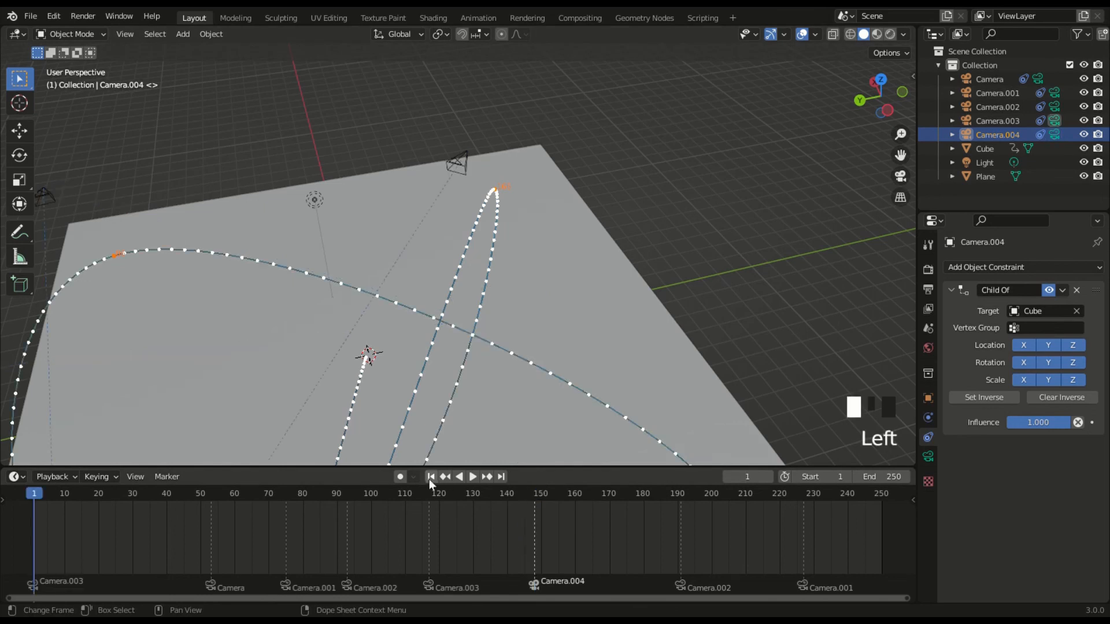
left_click(900, 176)
key("space")
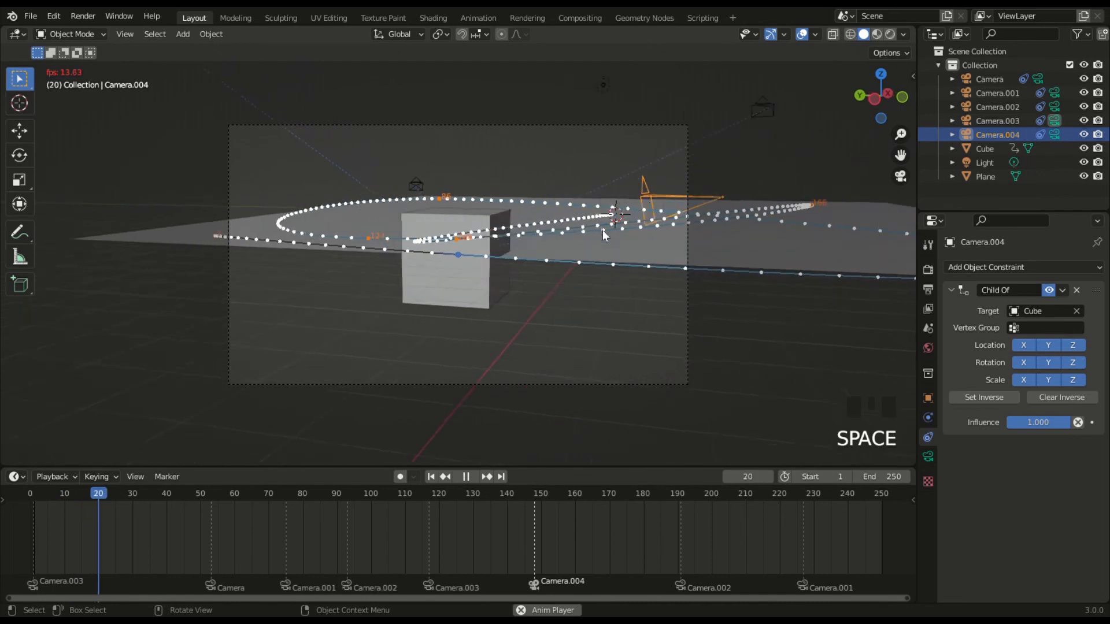